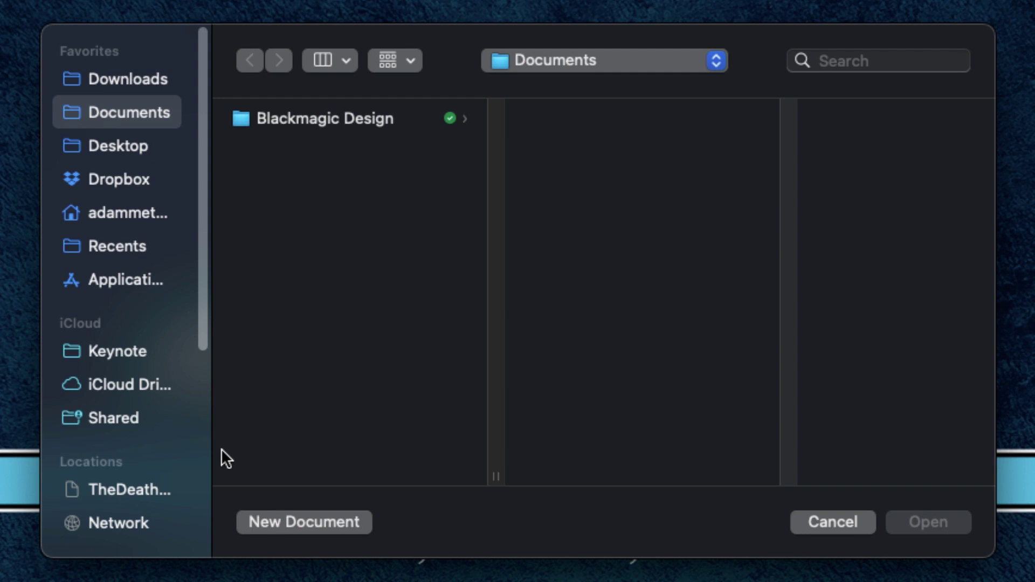
Step: Browse the Recent, Basic, Minimal and custom theme categories, then create the presentation in Basic Color
{"action": "left_click", "coordinate": [346, 530]}
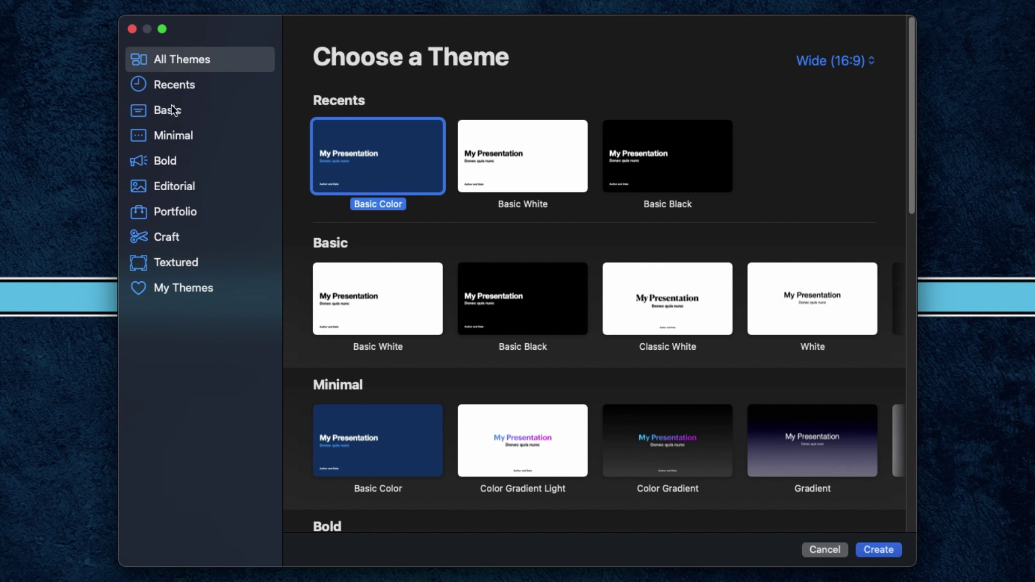
{"action": "left_click", "coordinate": [173, 85]}
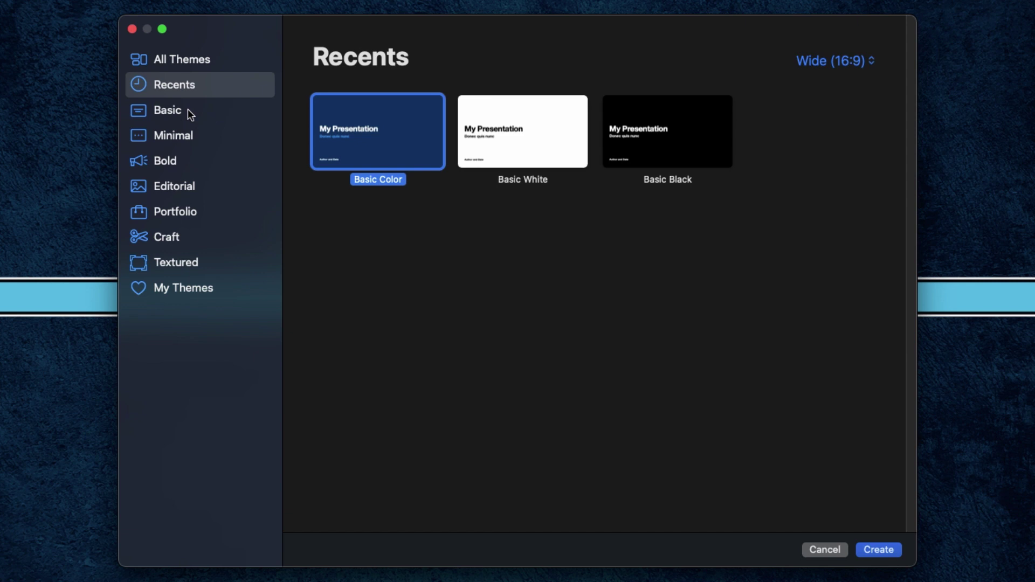
{"action": "left_click", "coordinate": [187, 111]}
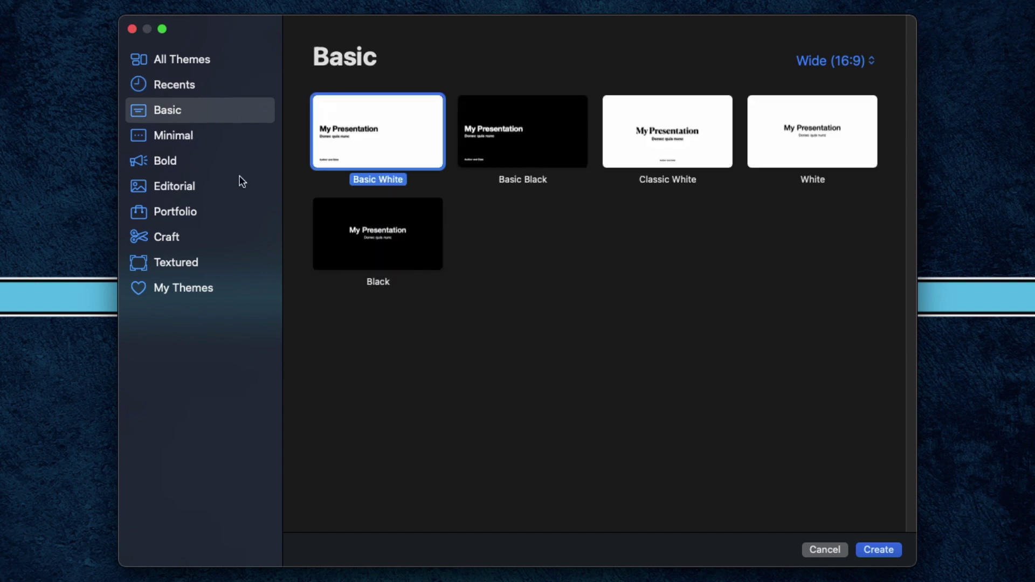
{"action": "left_click", "coordinate": [186, 138]}
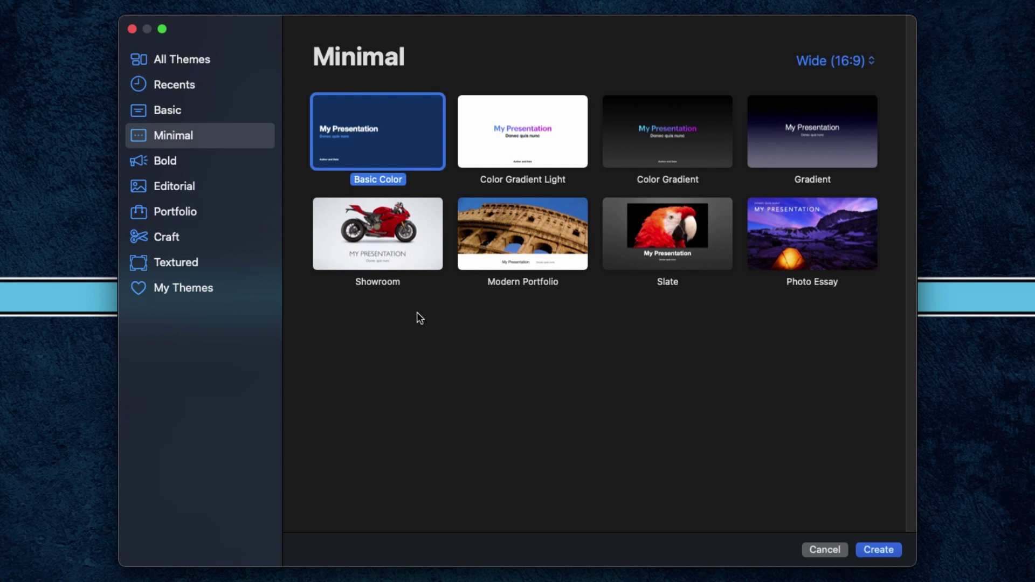
{"action": "left_click", "coordinate": [178, 286]}
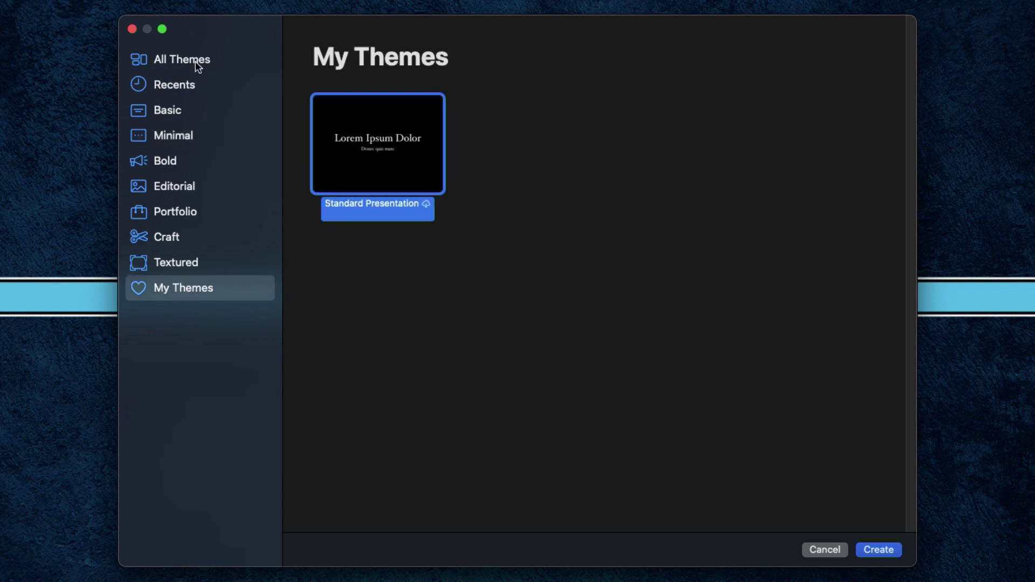
{"action": "left_click", "coordinate": [195, 60]}
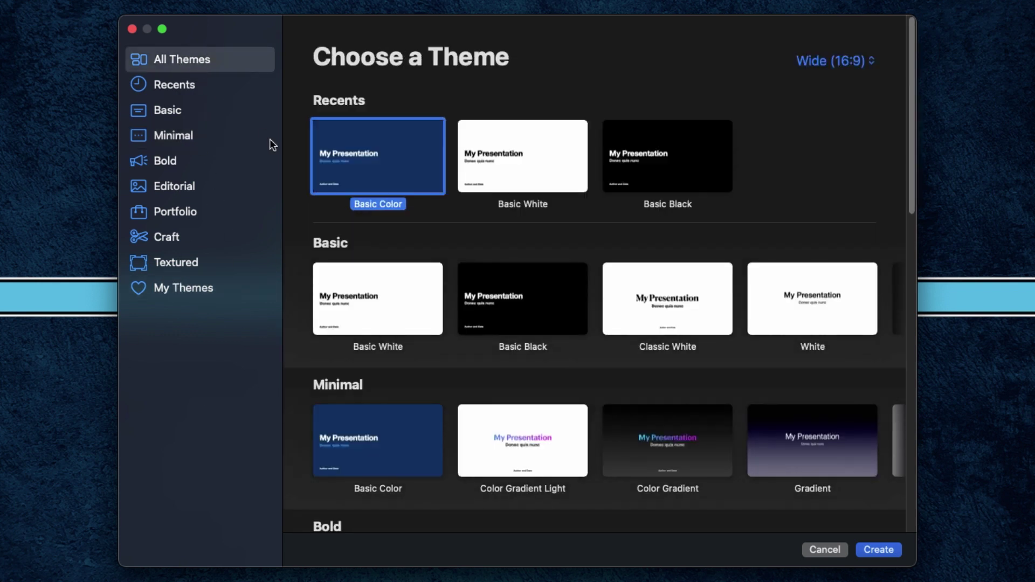
{"action": "double_click", "coordinate": [347, 171]}
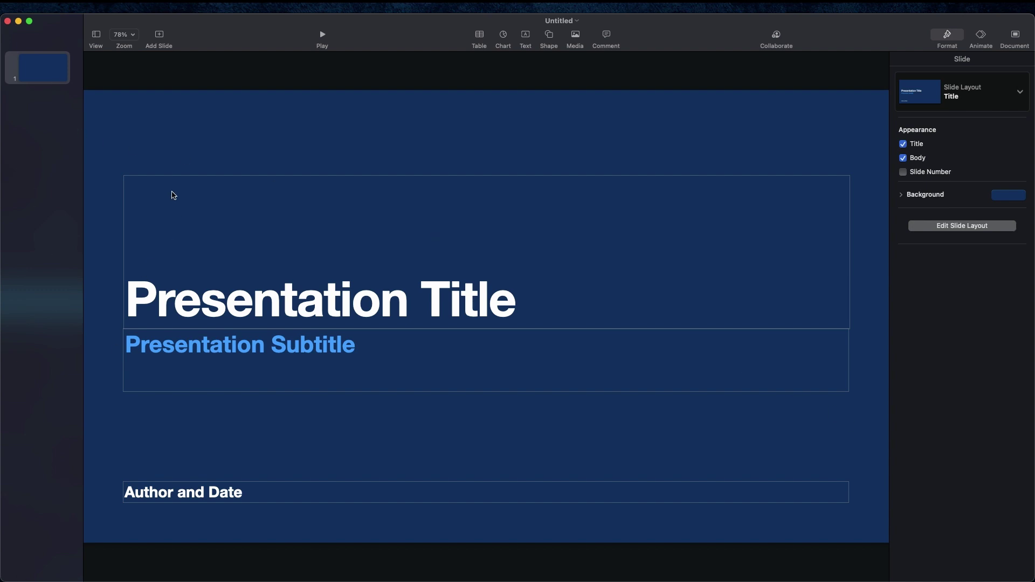
Step: Add four slides using the Section, Bullets, Section and Title layouts, in that order
{"action": "left_click", "coordinate": [161, 35]}
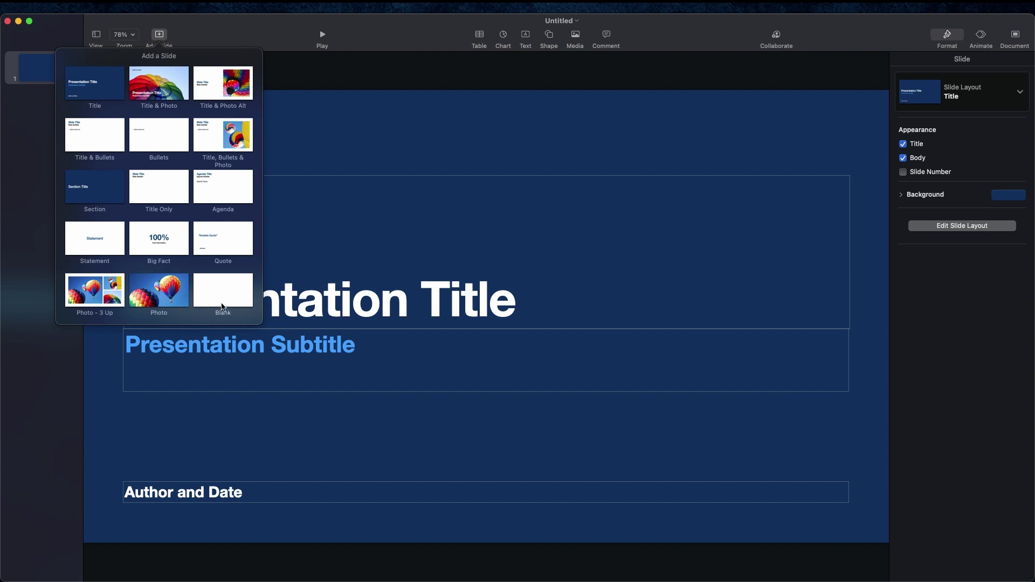
{"action": "left_click", "coordinate": [105, 184]}
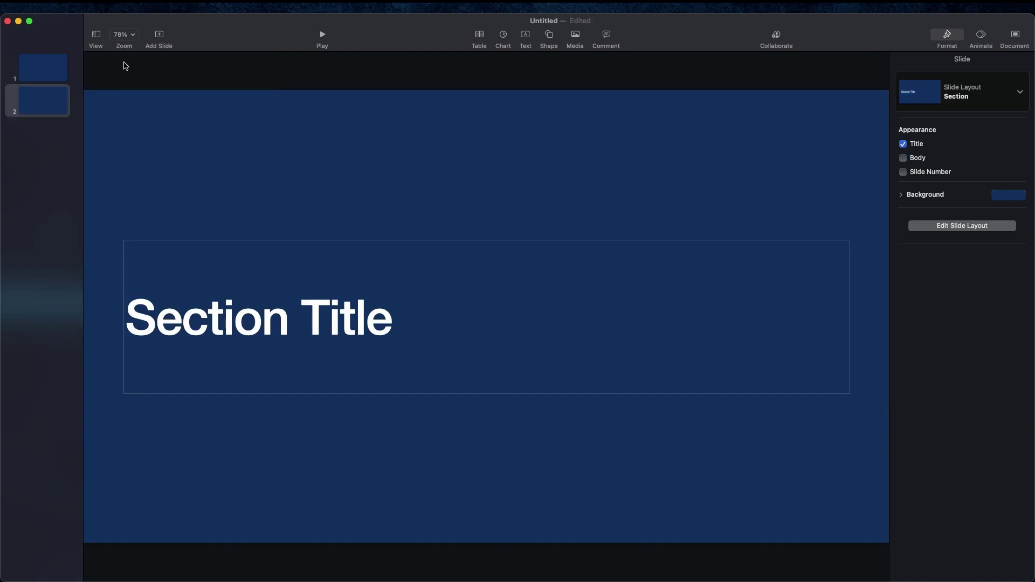
{"action": "left_click", "coordinate": [165, 36]}
{"action": "left_click", "coordinate": [168, 121]}
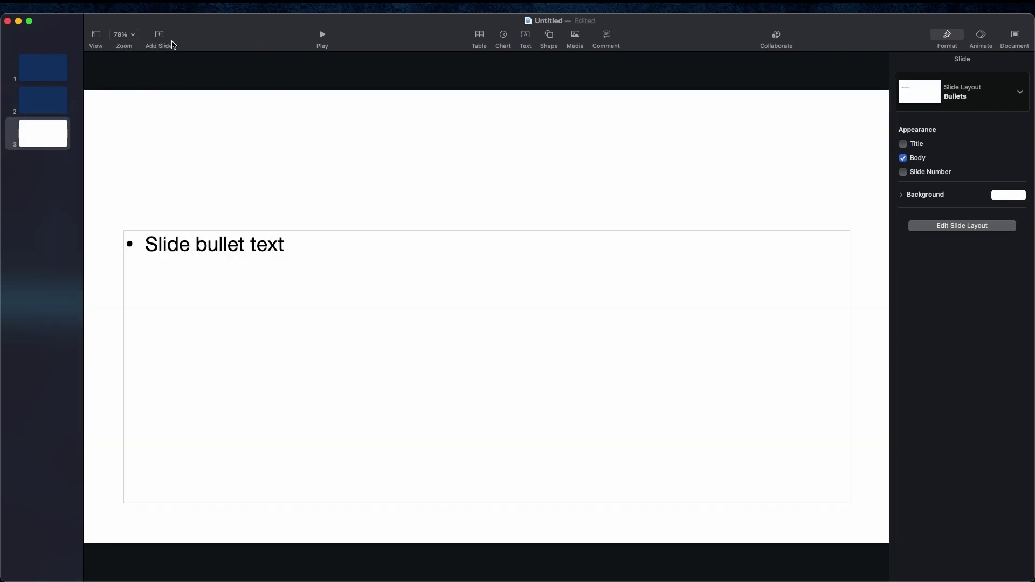
{"action": "left_click", "coordinate": [165, 38]}
{"action": "left_click", "coordinate": [111, 184]}
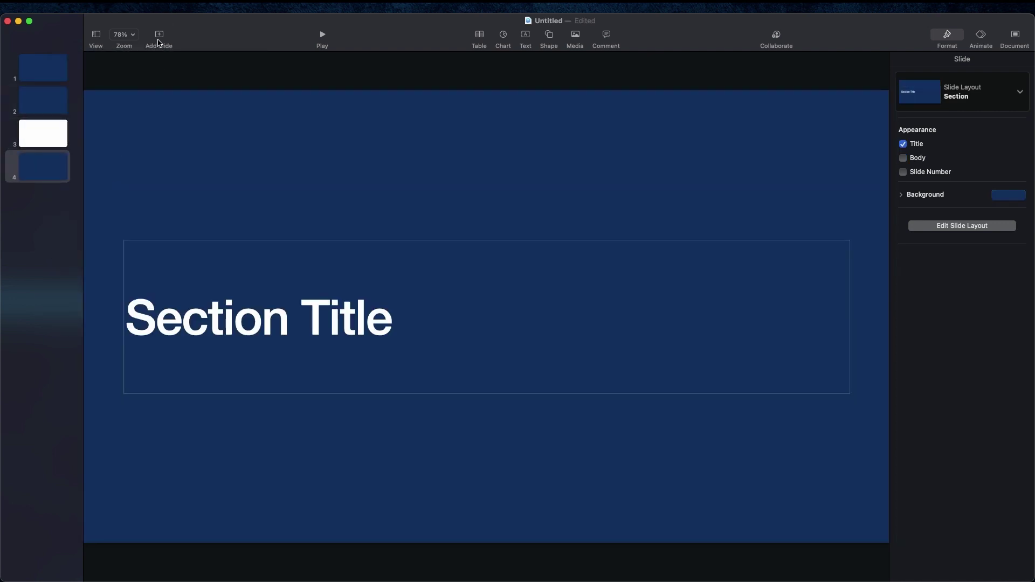
{"action": "left_click", "coordinate": [159, 37]}
{"action": "left_click", "coordinate": [101, 90]}
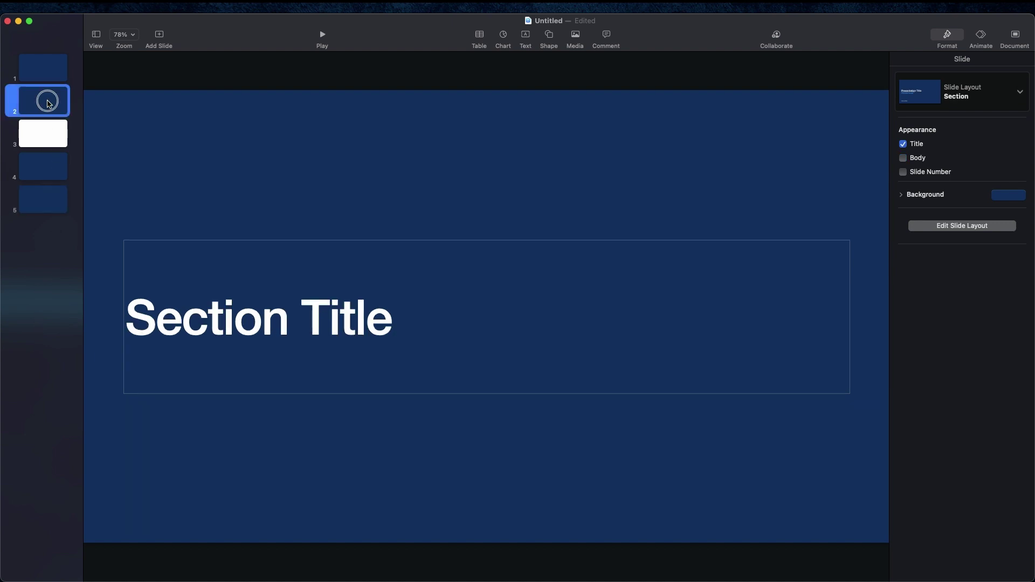
{"action": "left_click", "coordinate": [49, 77]}
{"action": "left_click", "coordinate": [49, 122]}
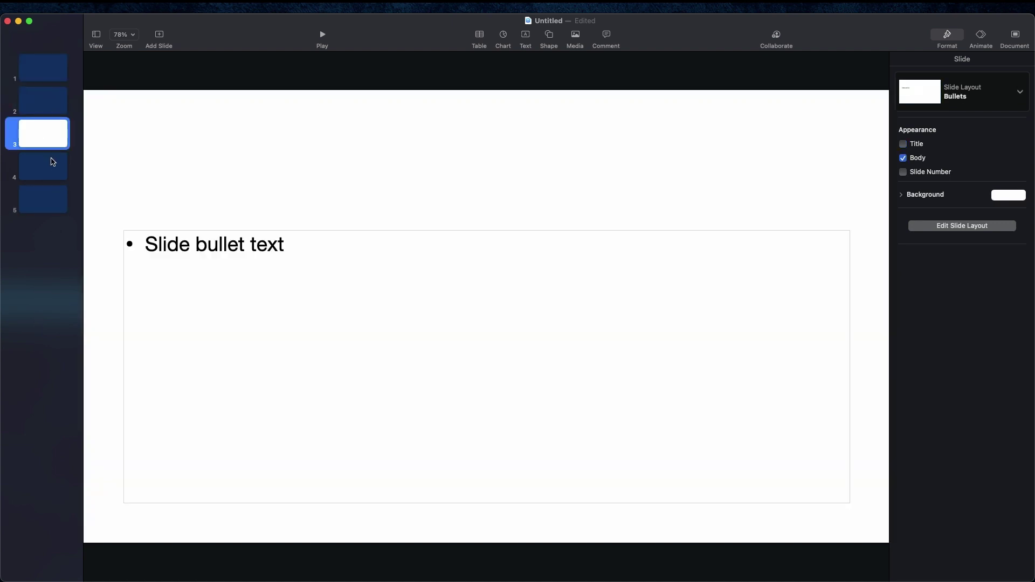
{"action": "left_click", "coordinate": [53, 164]}
{"action": "left_click", "coordinate": [54, 200]}
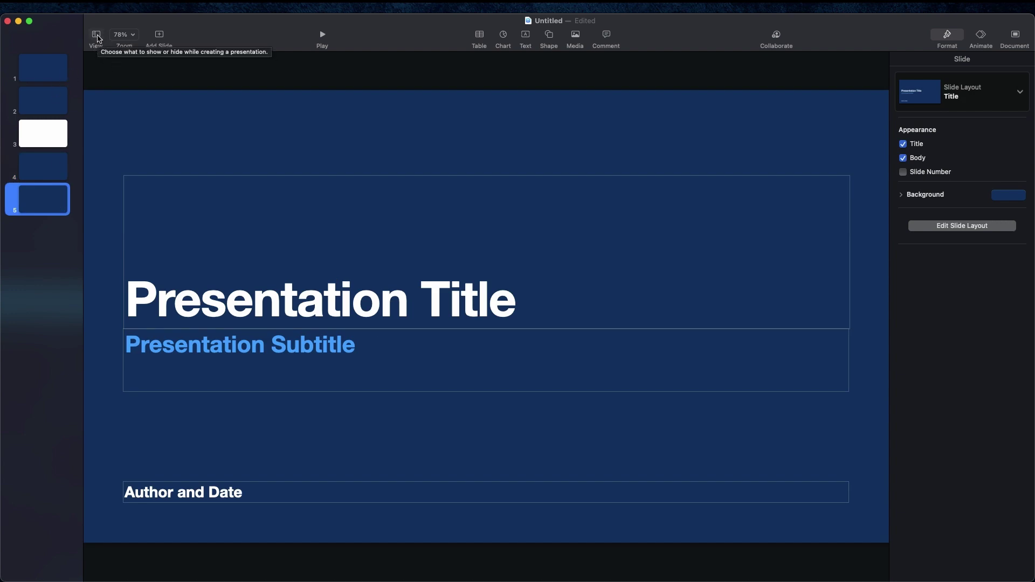
{"action": "left_click", "coordinate": [98, 36]}
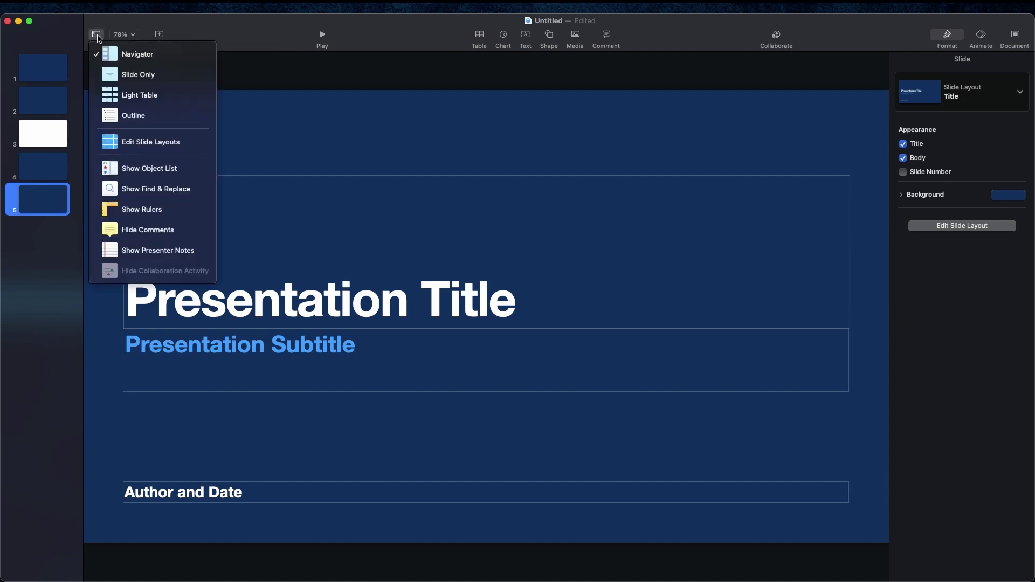
{"action": "left_click", "coordinate": [122, 77]}
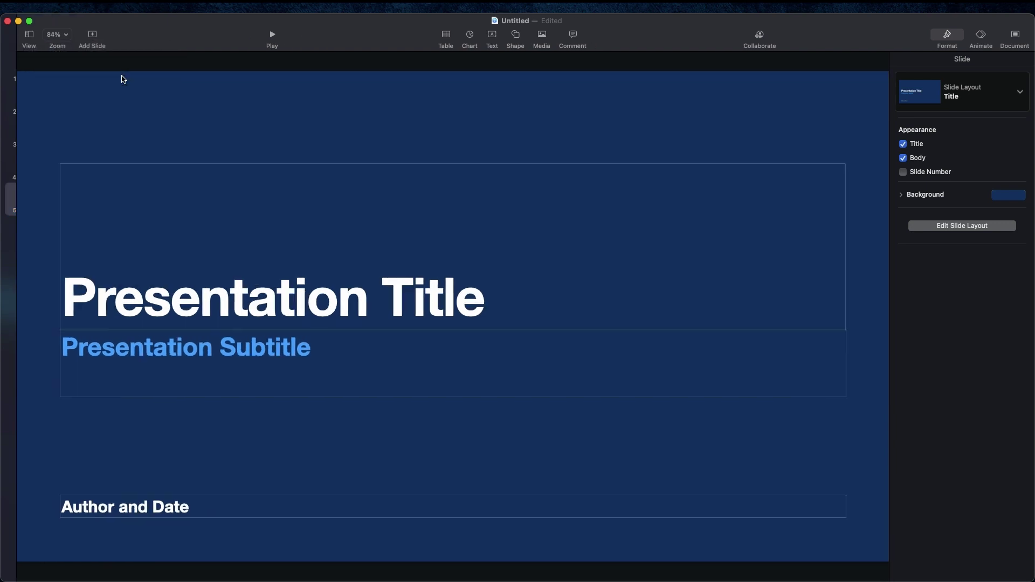
{"action": "left_click", "coordinate": [14, 36]}
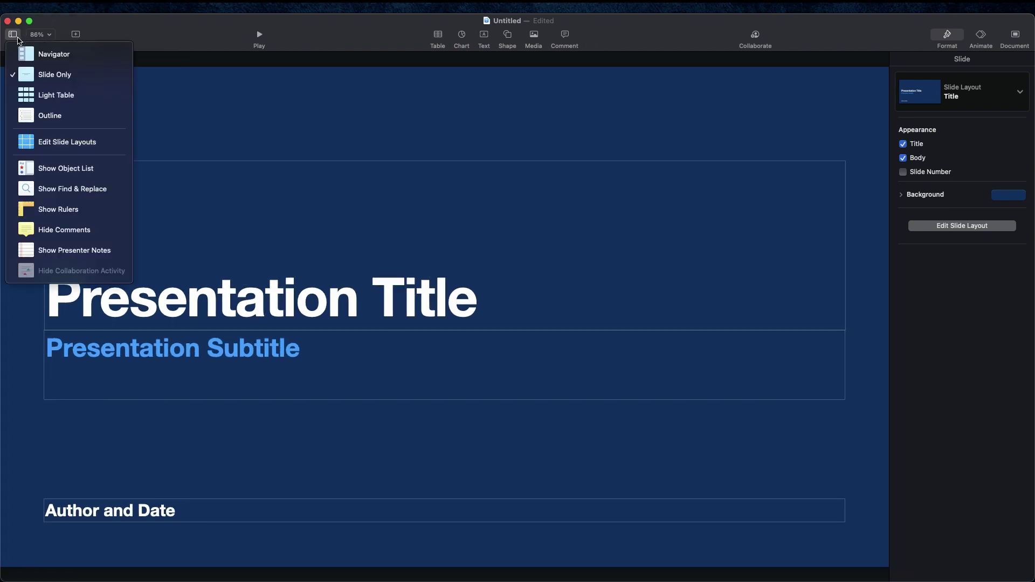
{"action": "left_click", "coordinate": [43, 92]}
{"action": "left_click", "coordinate": [13, 34]}
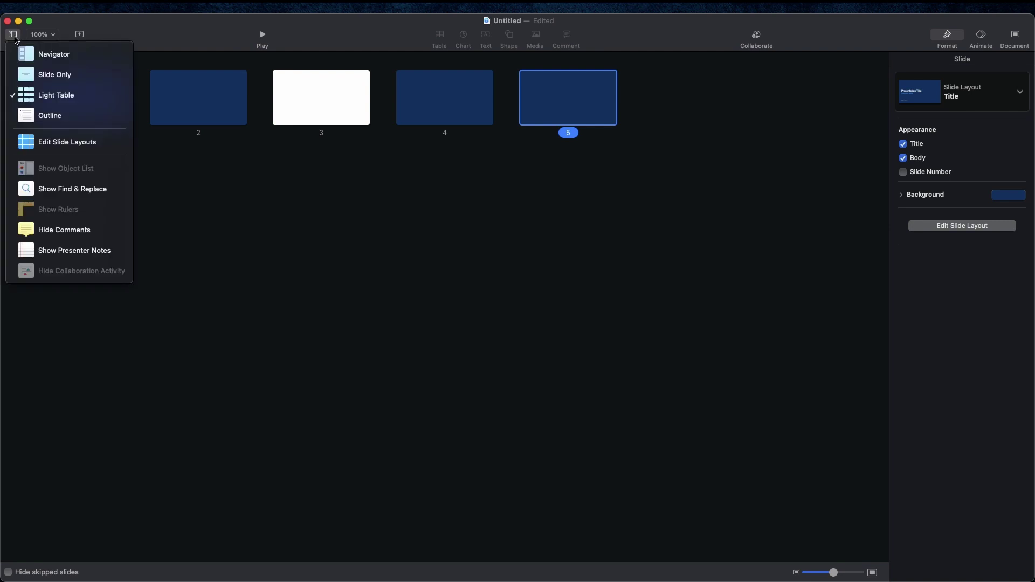
{"action": "left_click", "coordinate": [32, 113]}
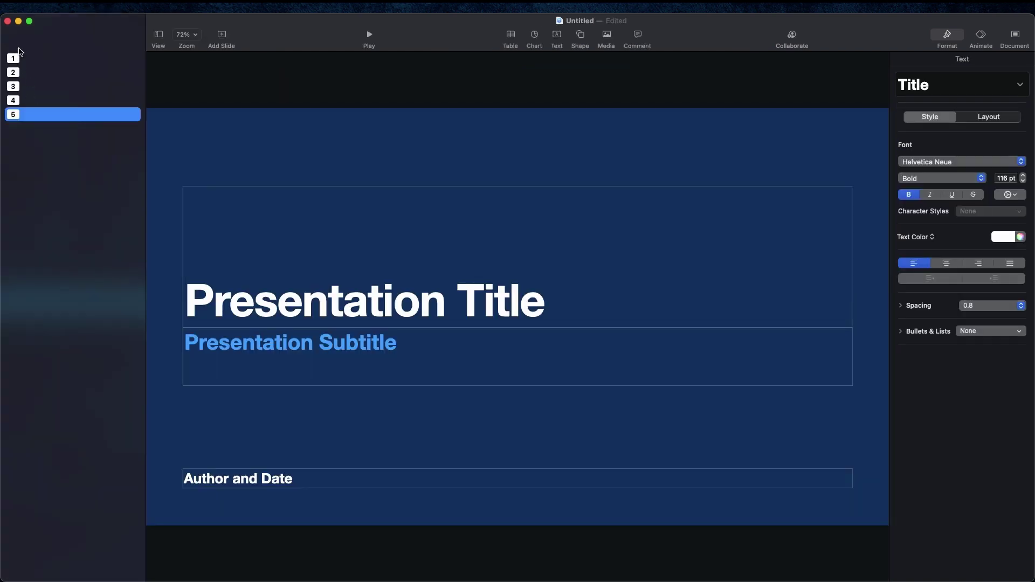
{"action": "left_click", "coordinate": [159, 35]}
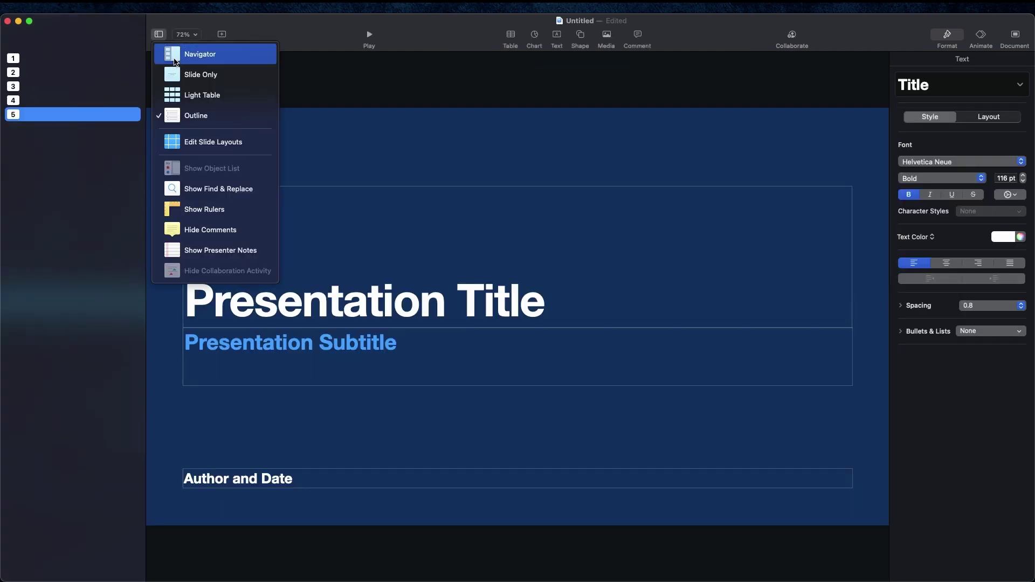
{"action": "left_click", "coordinate": [176, 57]}
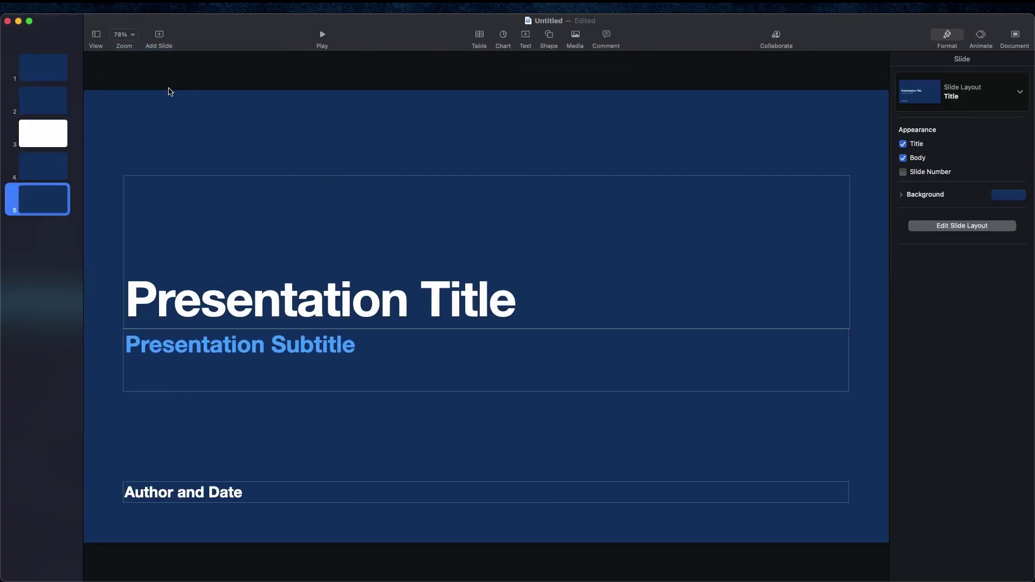
{"action": "left_click", "coordinate": [125, 35]}
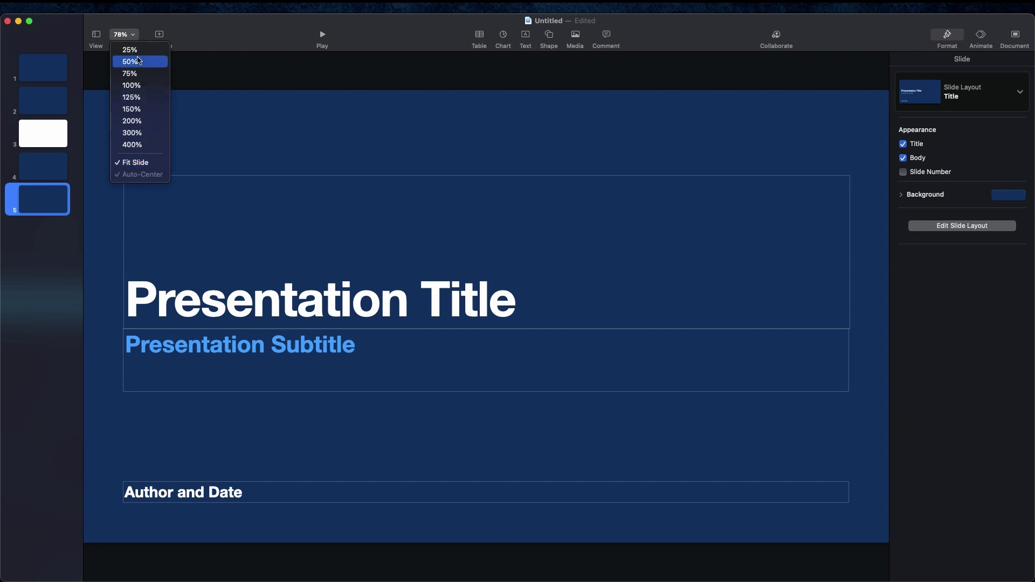
{"action": "left_click", "coordinate": [130, 50]}
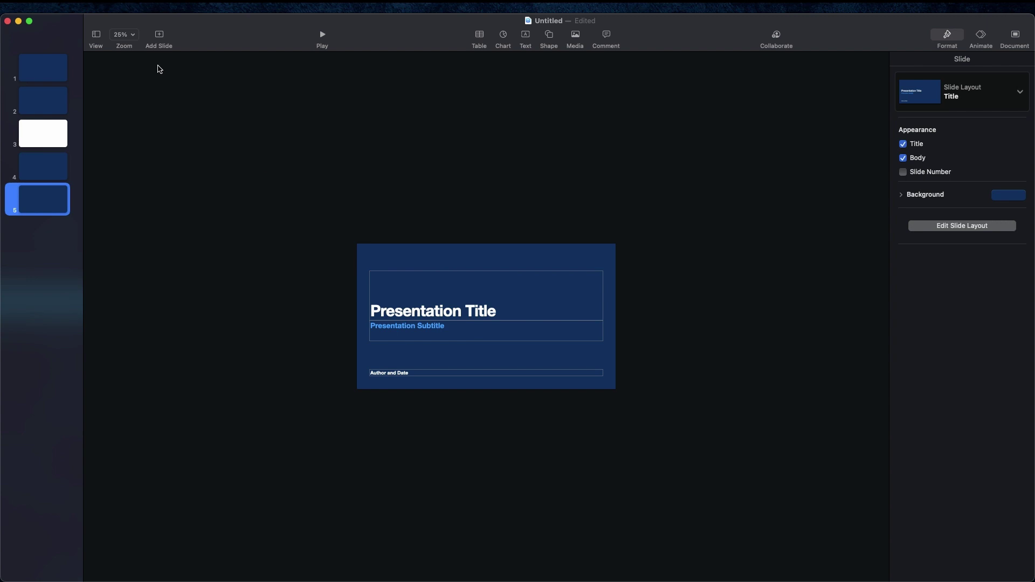
{"action": "left_click", "coordinate": [135, 37]}
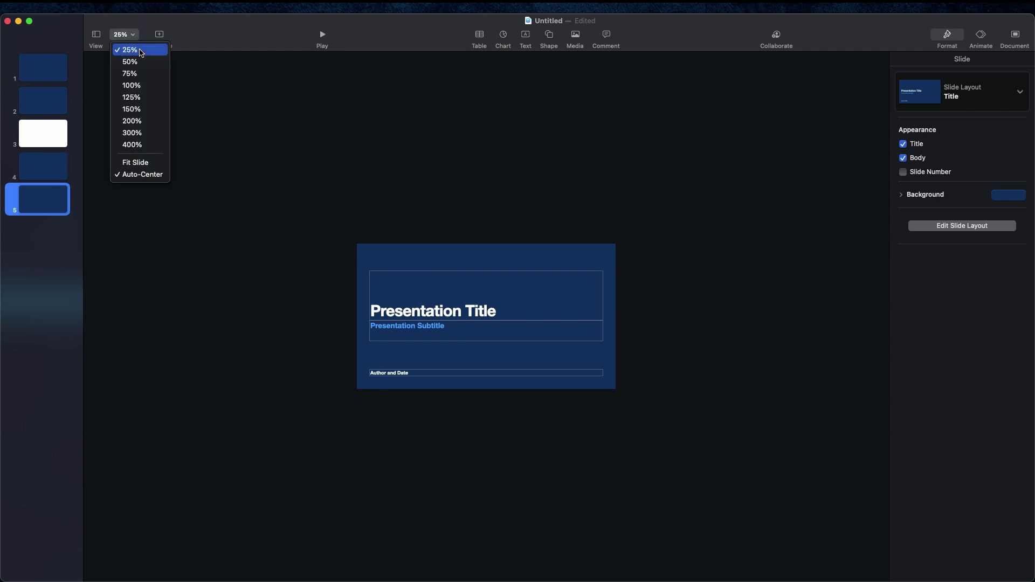
{"action": "left_click", "coordinate": [146, 167]}
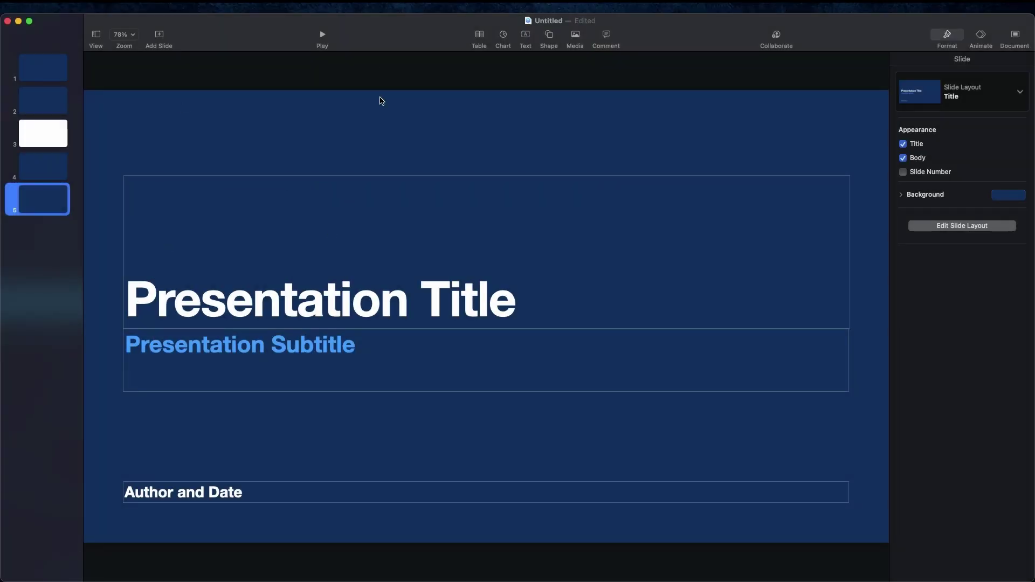
{"action": "left_click", "coordinate": [483, 38]}
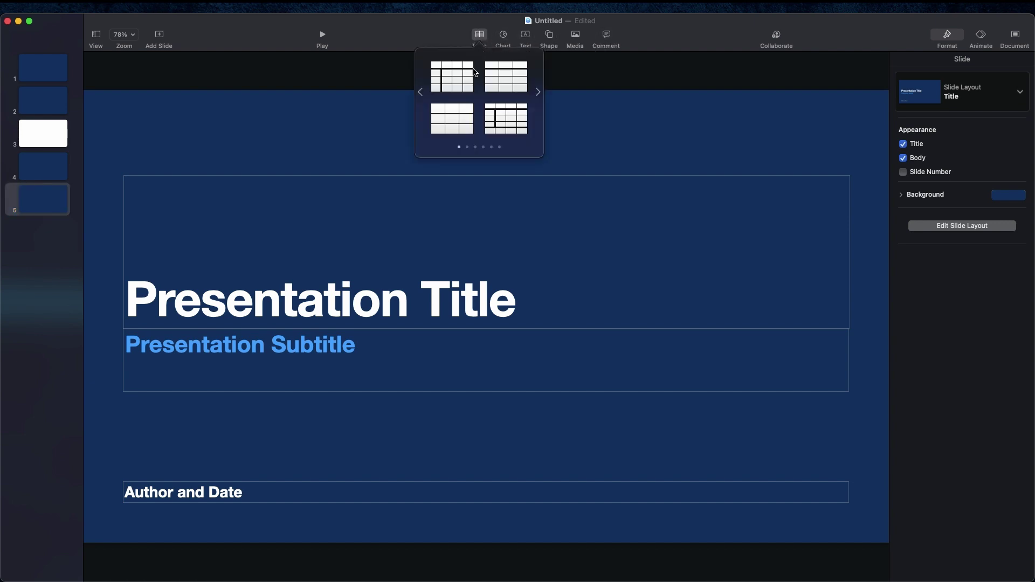
{"action": "left_click", "coordinate": [458, 33]}
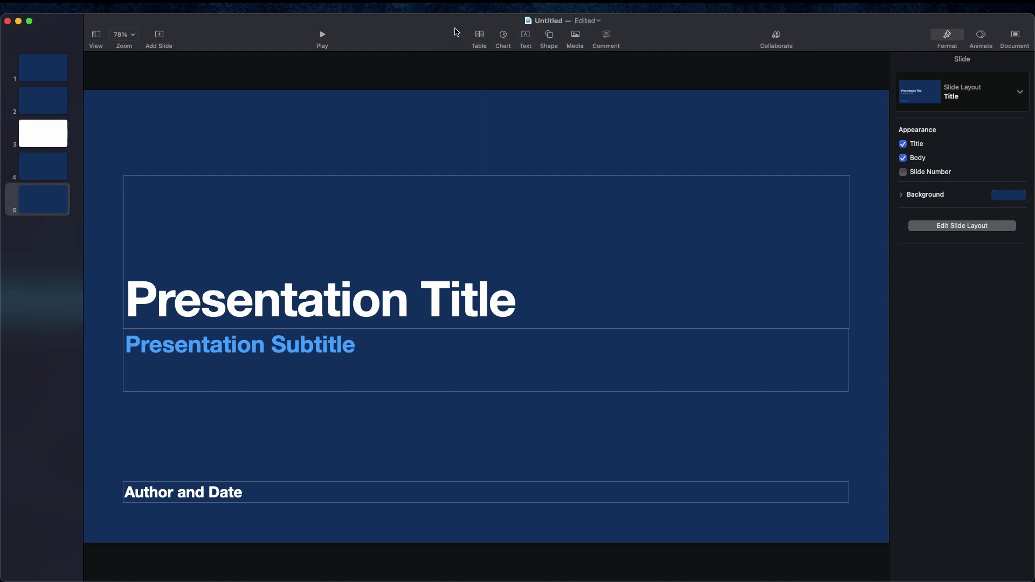
{"action": "left_click", "coordinate": [506, 39]}
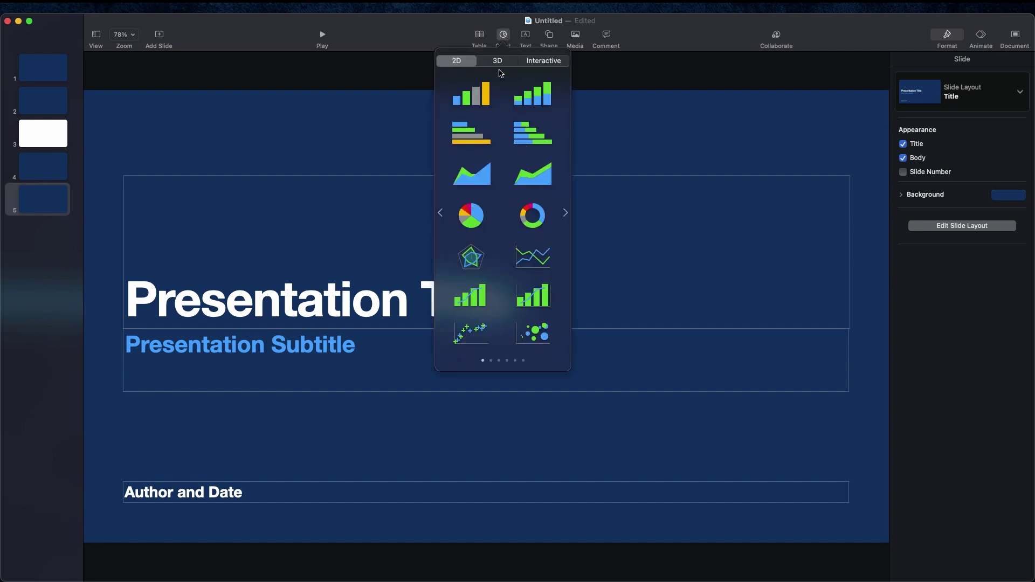
{"action": "left_click", "coordinate": [498, 62]}
{"action": "left_click", "coordinate": [534, 63]}
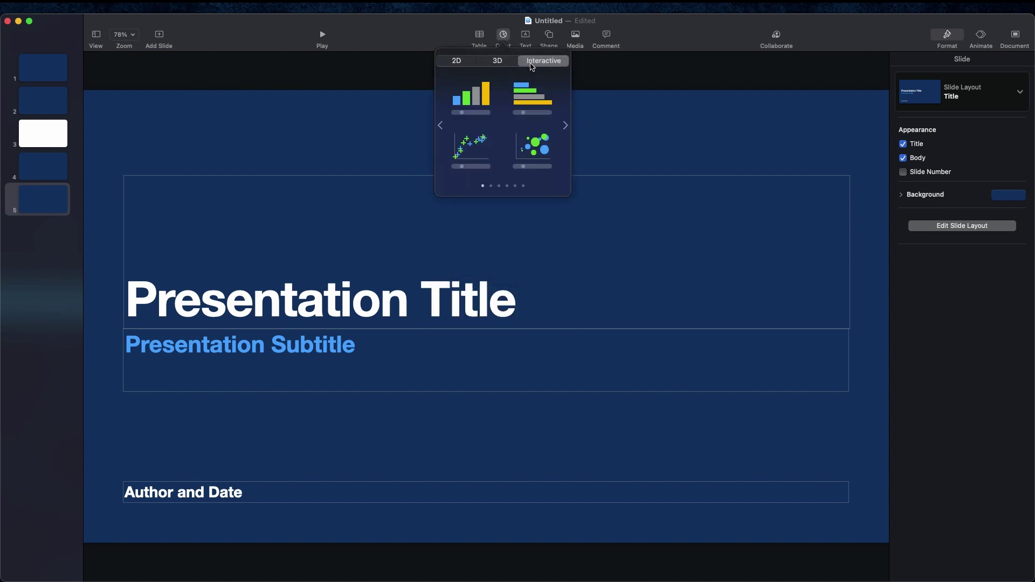
{"action": "left_click", "coordinate": [431, 40]}
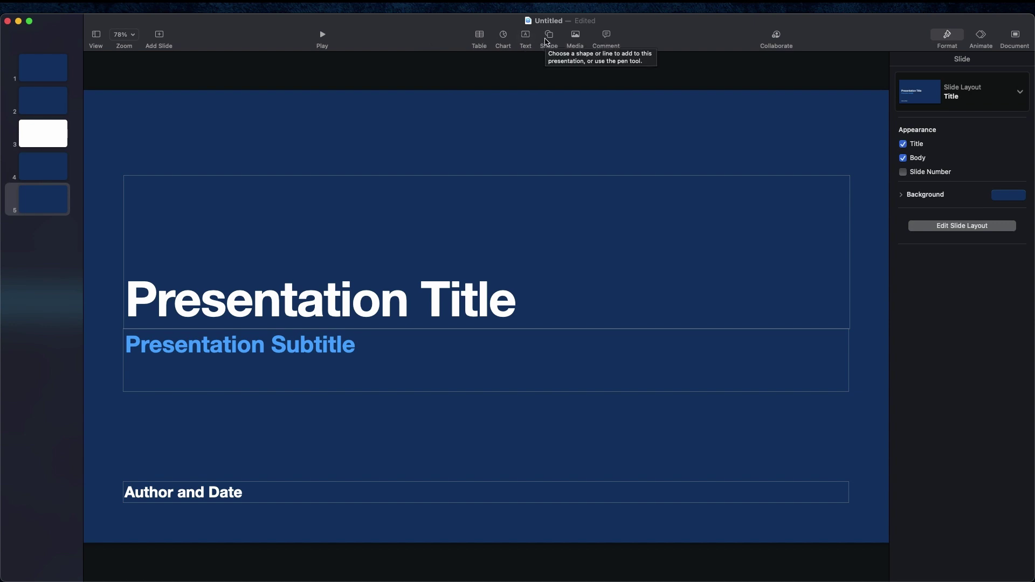
{"action": "left_click", "coordinate": [548, 38]}
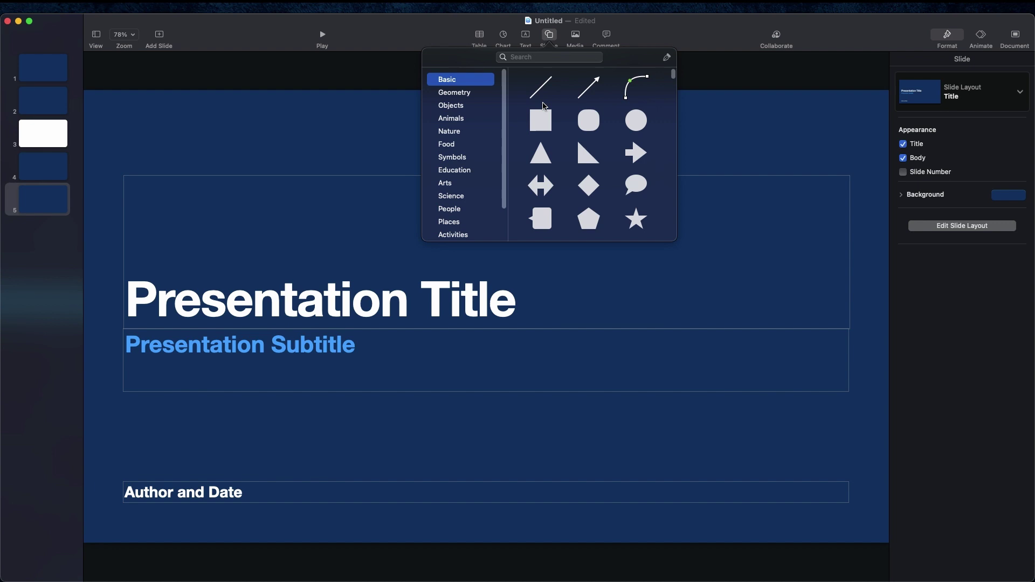
{"action": "left_click", "coordinate": [458, 95]}
{"action": "left_click", "coordinate": [458, 108]}
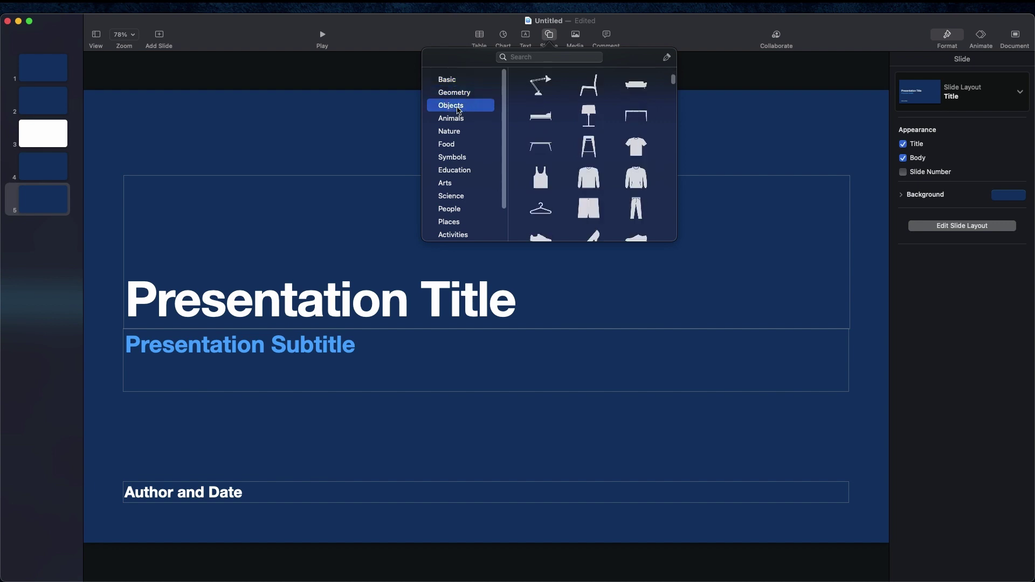
{"action": "left_click", "coordinate": [462, 171]}
{"action": "scroll", "coordinate": [462, 175], "scroll_direction": "down", "scroll_amount": 2}
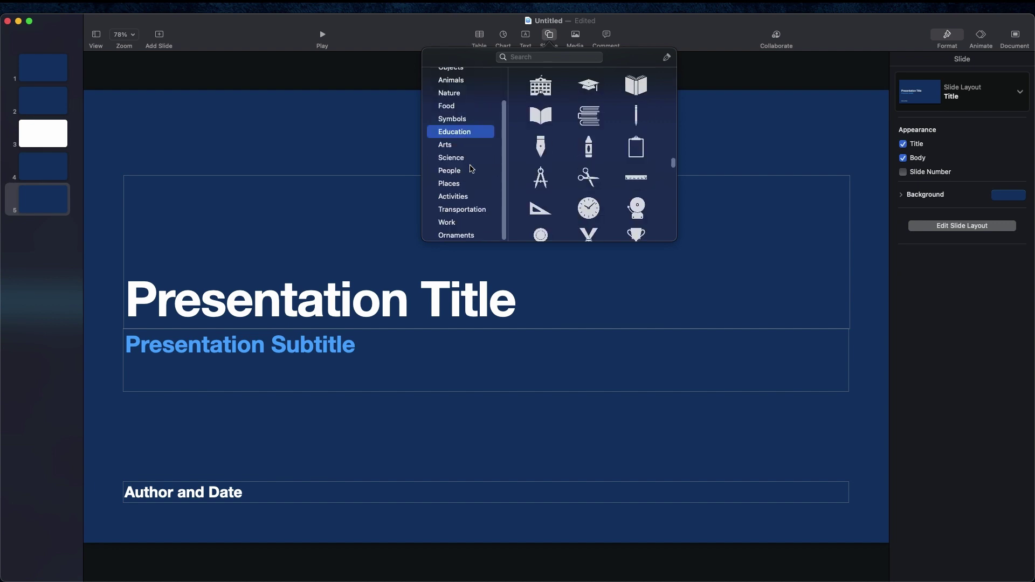
{"action": "left_click", "coordinate": [463, 171]}
{"action": "left_click", "coordinate": [462, 158]}
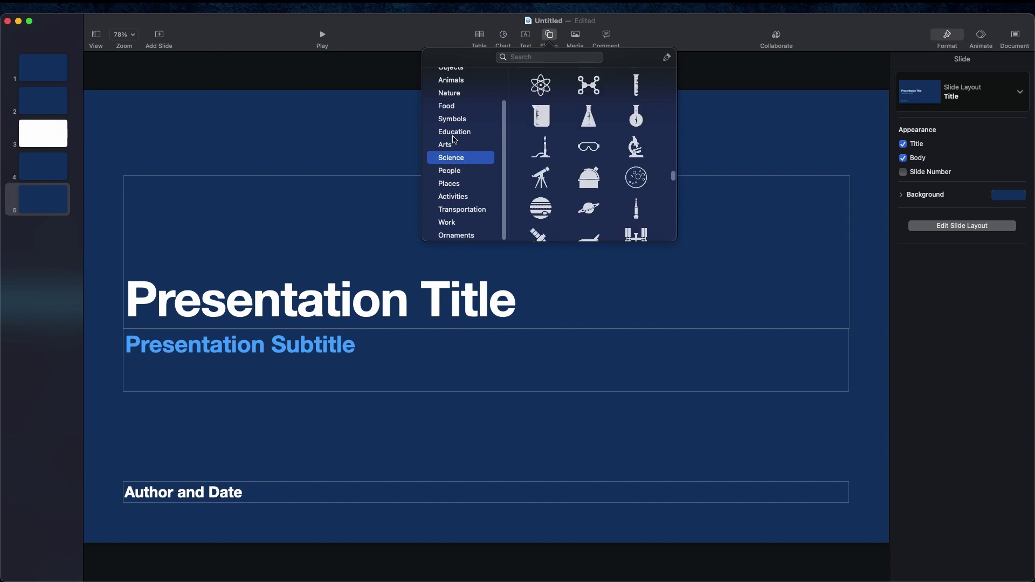
{"action": "left_click", "coordinate": [454, 133]}
{"action": "left_click", "coordinate": [455, 109]}
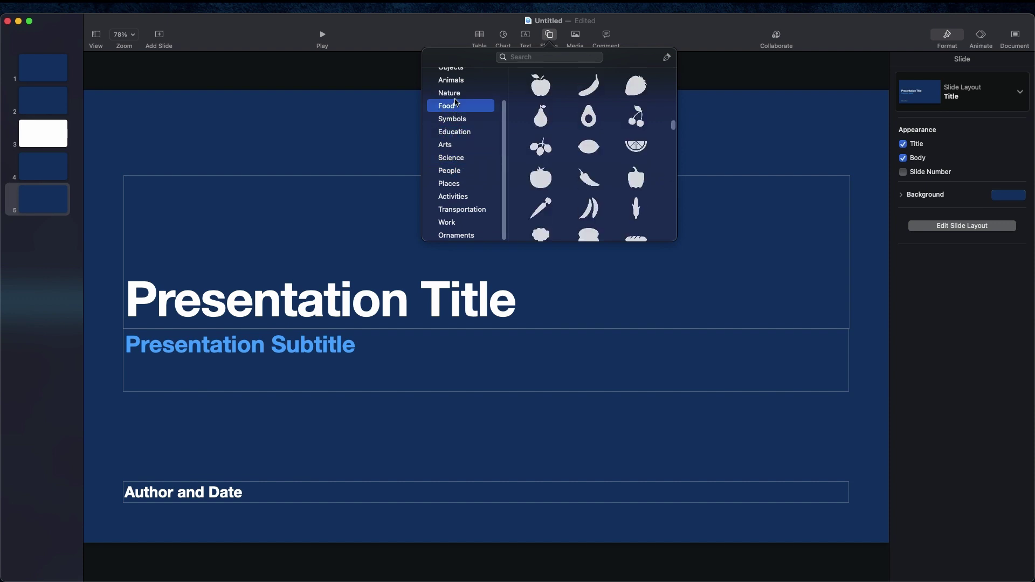
{"action": "left_click", "coordinate": [734, 89]}
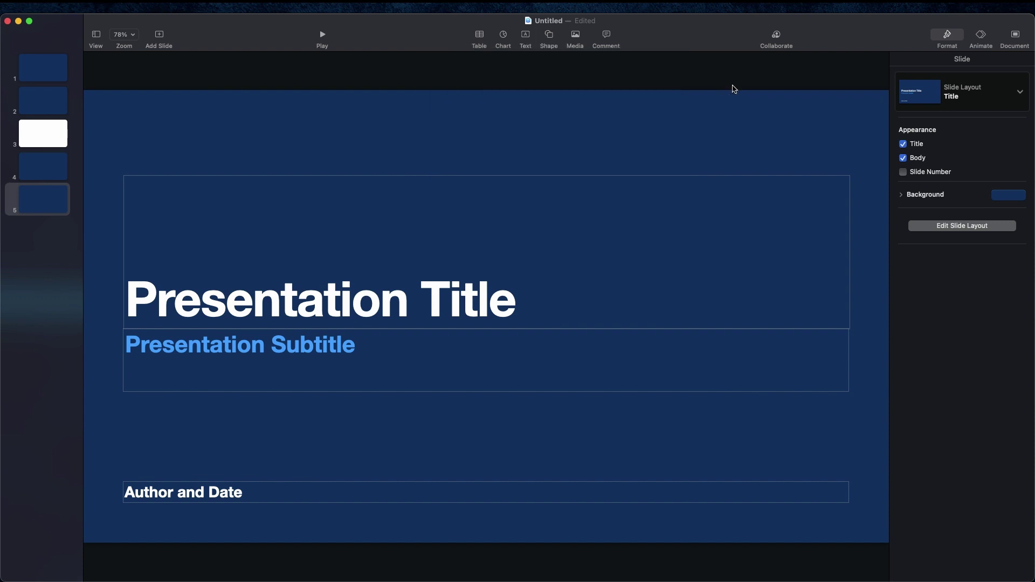
Step: Open the toolbar's Media menu of insertable items
{"action": "left_click", "coordinate": [575, 35]}
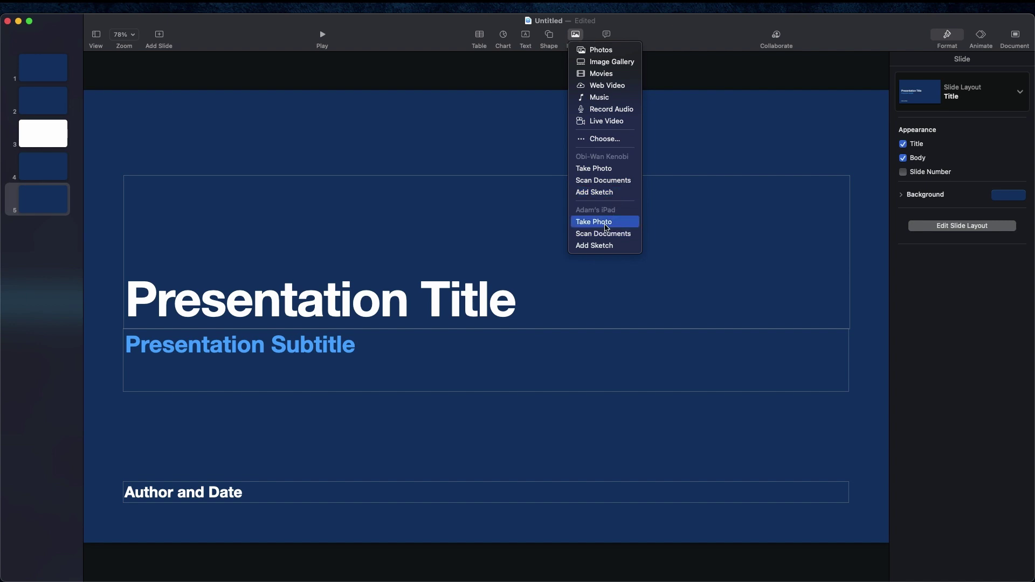
{"action": "left_click", "coordinate": [635, 34]}
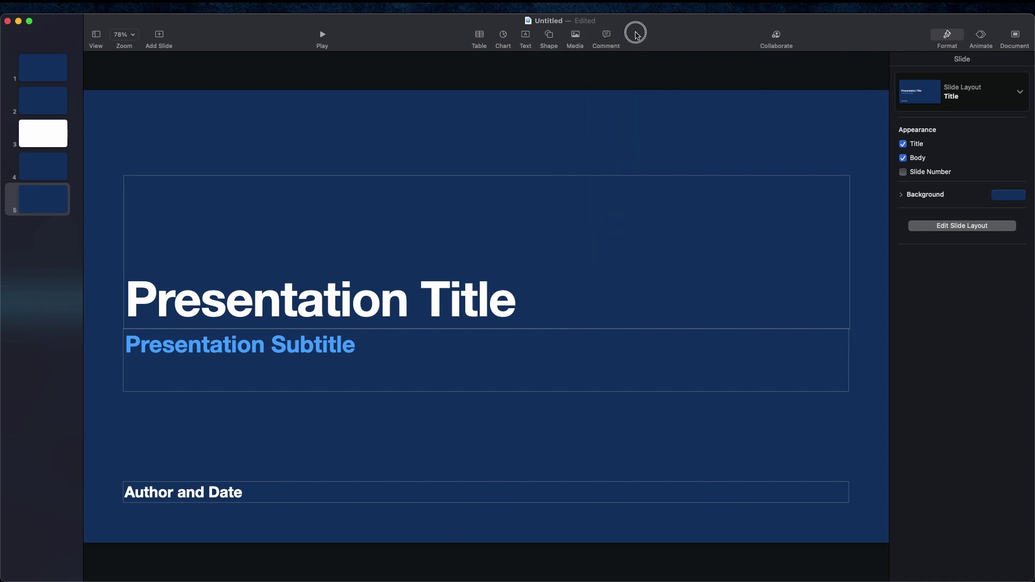
{"action": "left_click", "coordinate": [606, 36]}
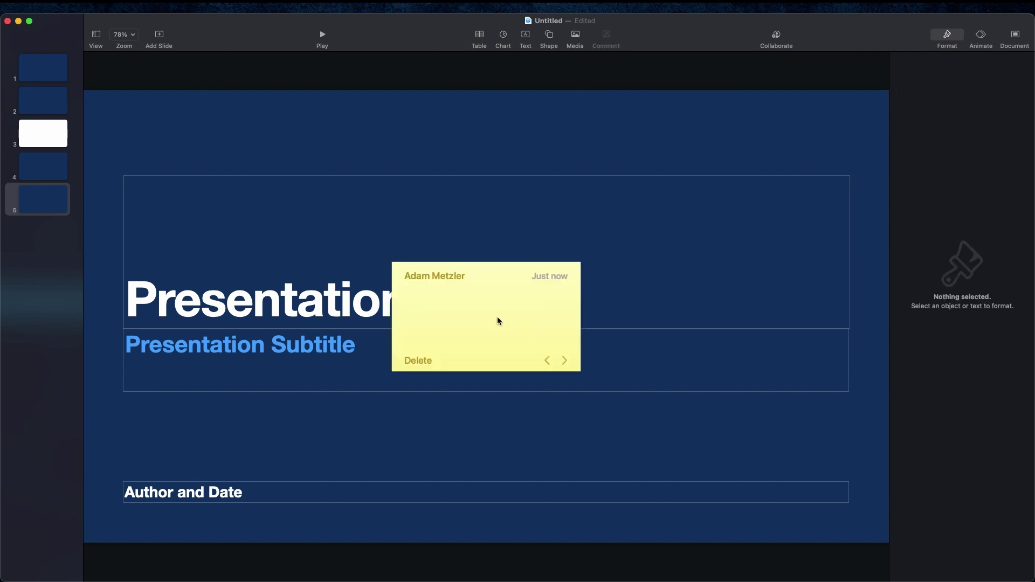
{"action": "left_click", "coordinate": [423, 364]}
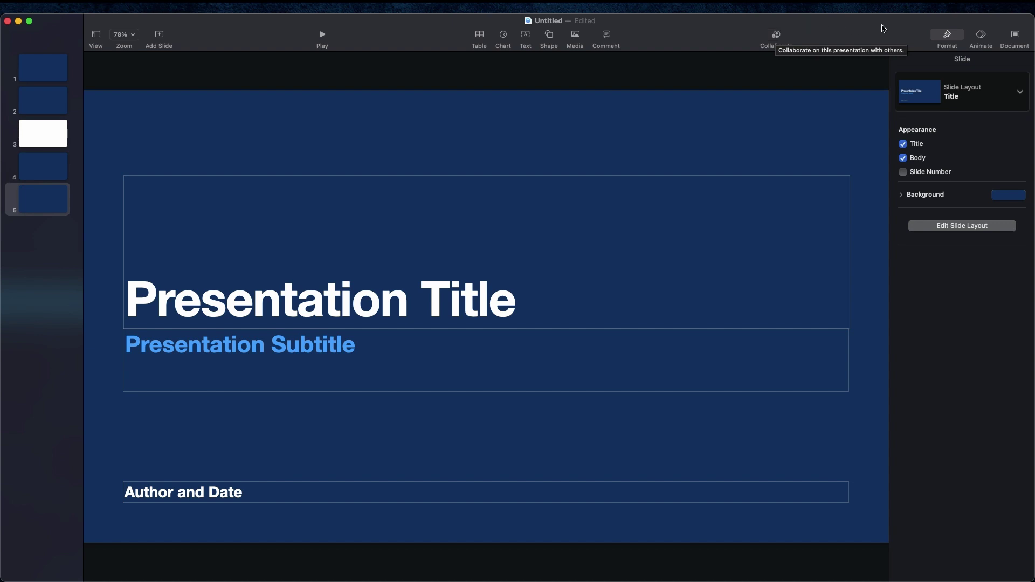
{"action": "left_click", "coordinate": [948, 37]}
{"action": "left_click", "coordinate": [948, 38]}
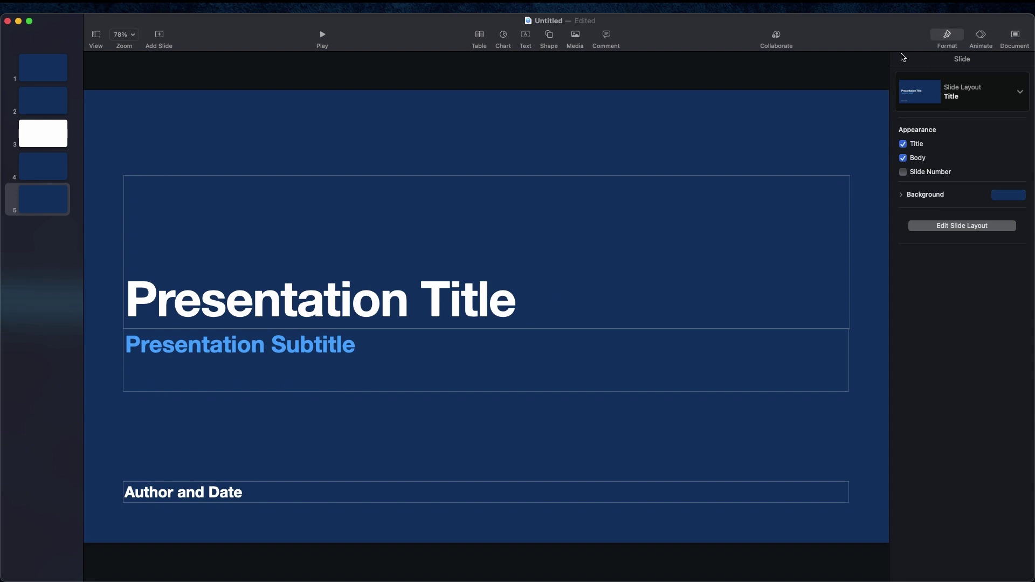
{"action": "left_click", "coordinate": [946, 36]}
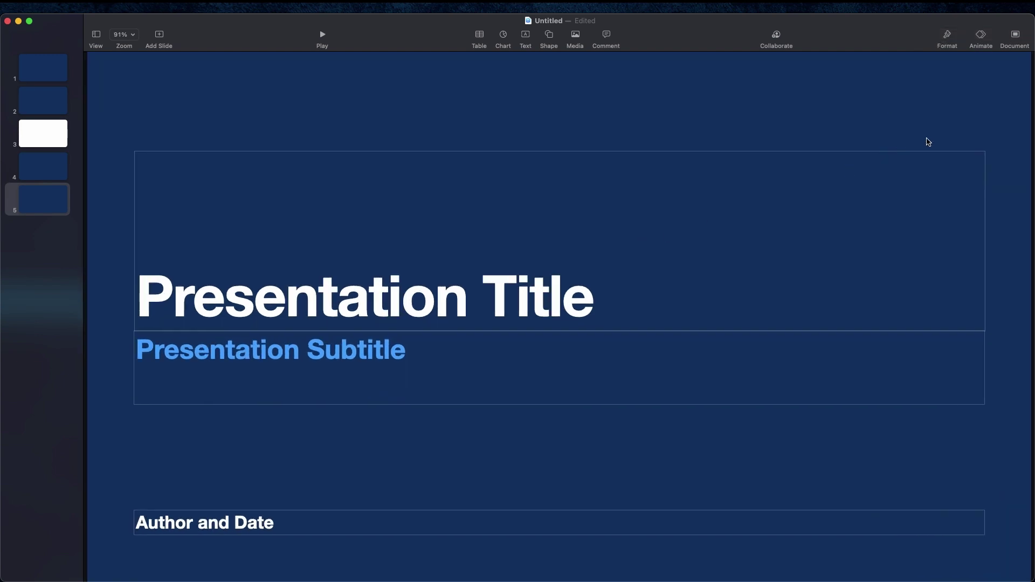
{"action": "left_click", "coordinate": [944, 46]}
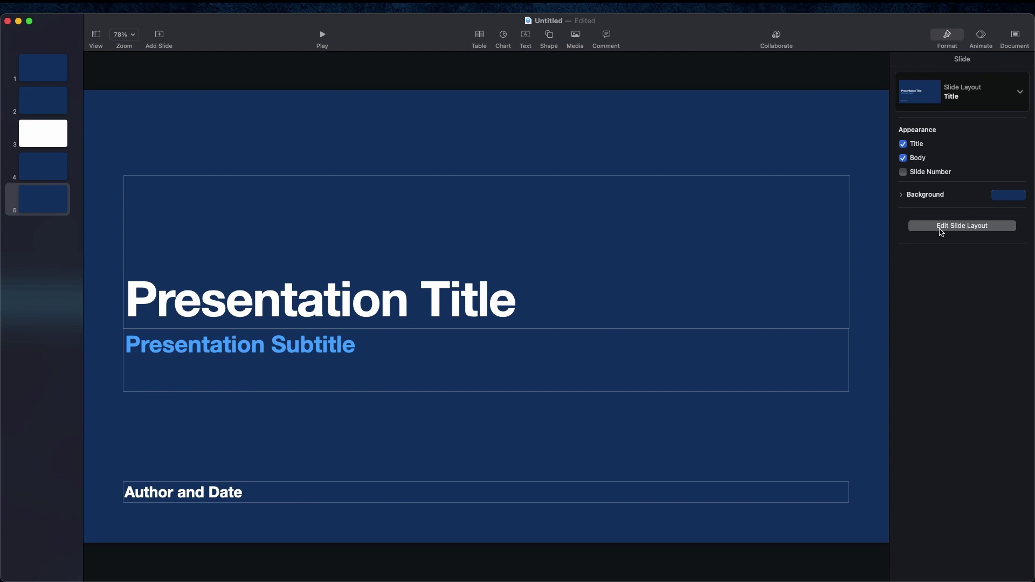
{"action": "left_click", "coordinate": [904, 145]}
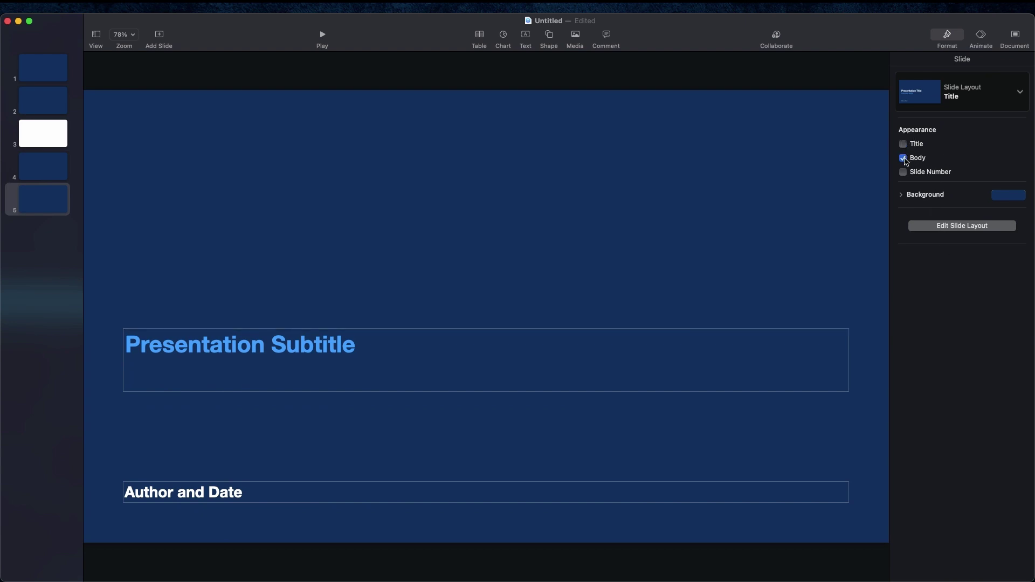
{"action": "left_click", "coordinate": [904, 158]}
{"action": "left_click", "coordinate": [903, 158]}
{"action": "left_click", "coordinate": [903, 147]}
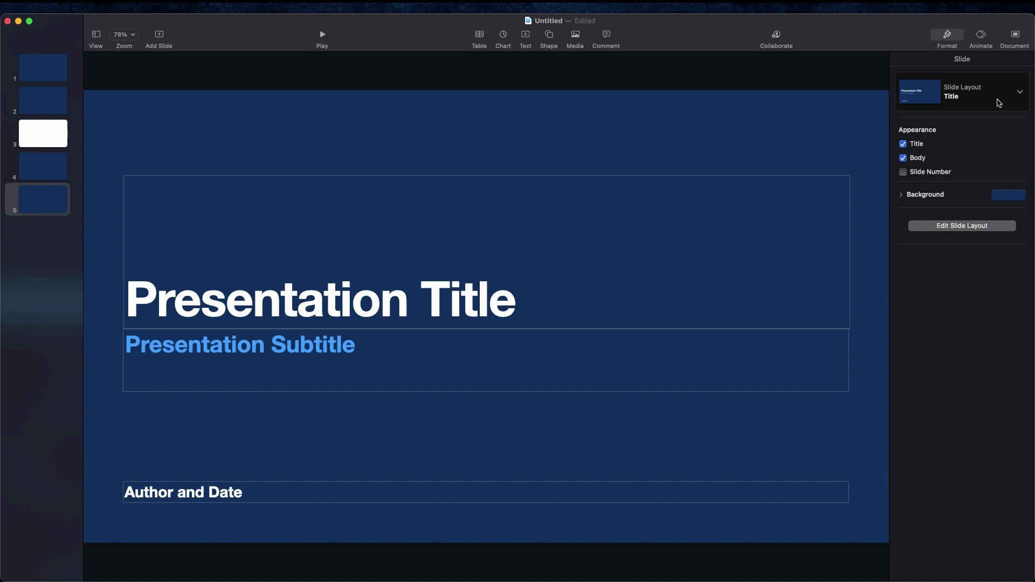
{"action": "left_click", "coordinate": [1020, 95]}
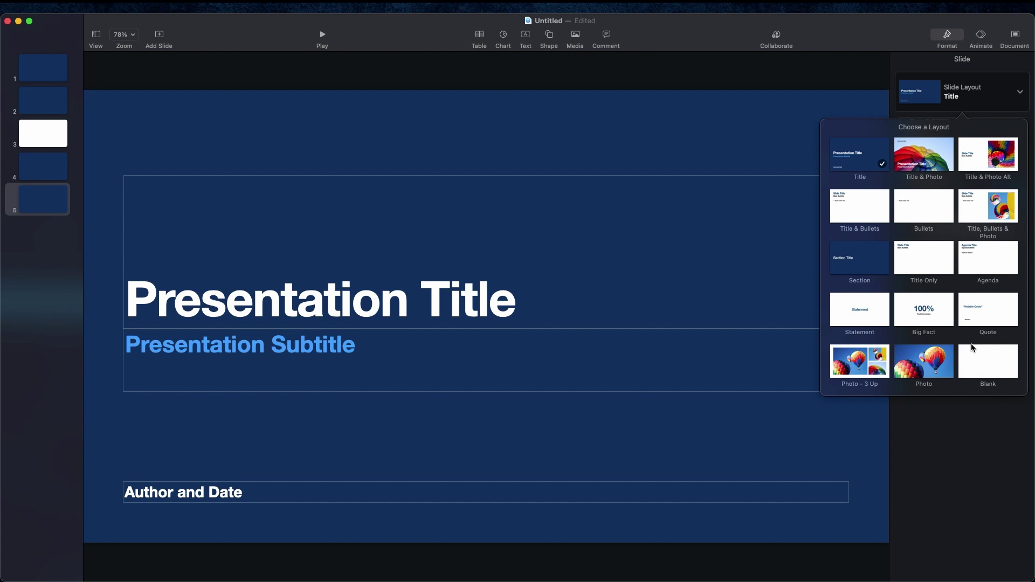
{"action": "left_click", "coordinate": [855, 259]}
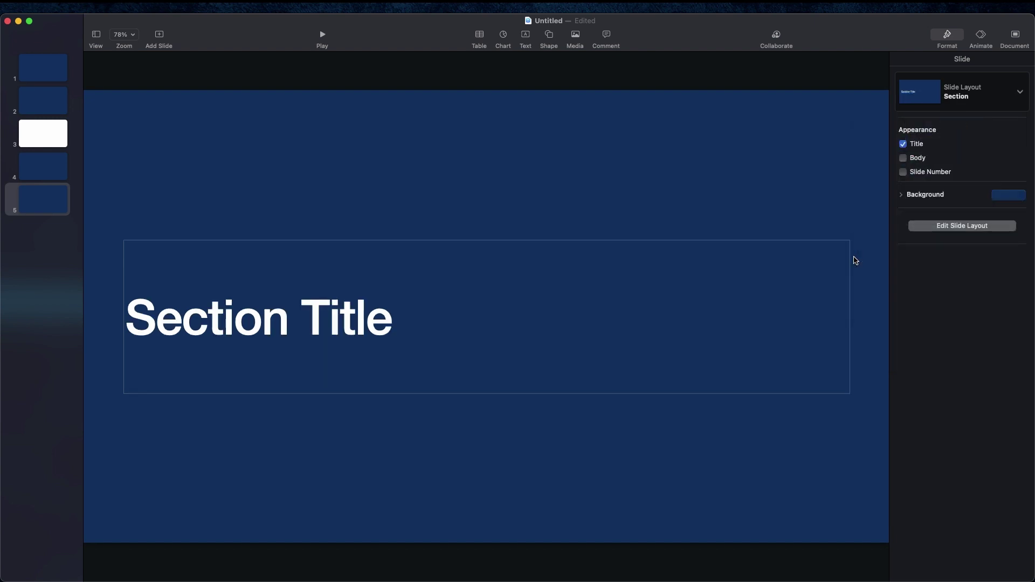
{"action": "left_click", "coordinate": [1019, 96]}
{"action": "left_click", "coordinate": [941, 155]}
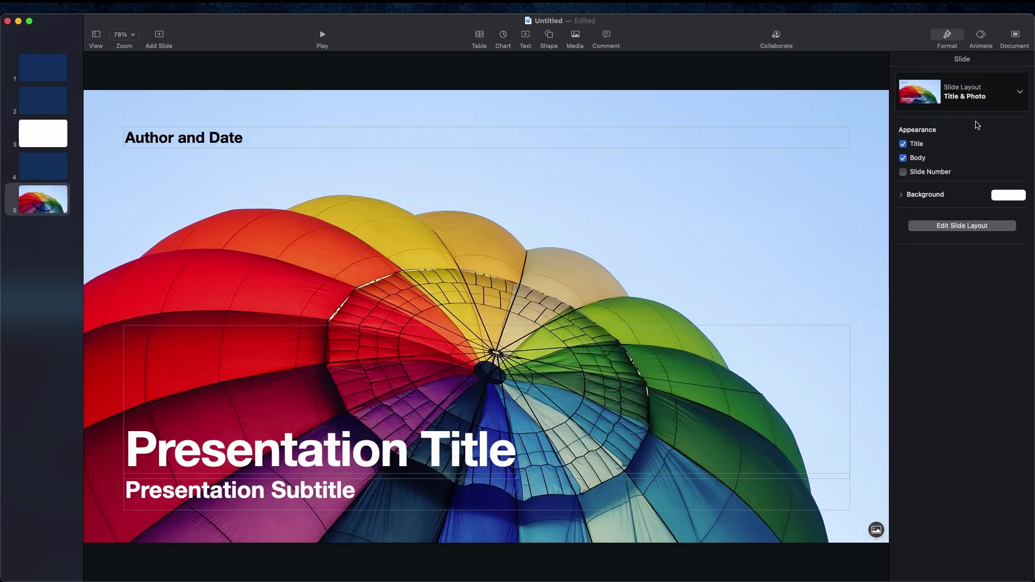
{"action": "left_click", "coordinate": [1016, 95]}
{"action": "left_click", "coordinate": [869, 153]}
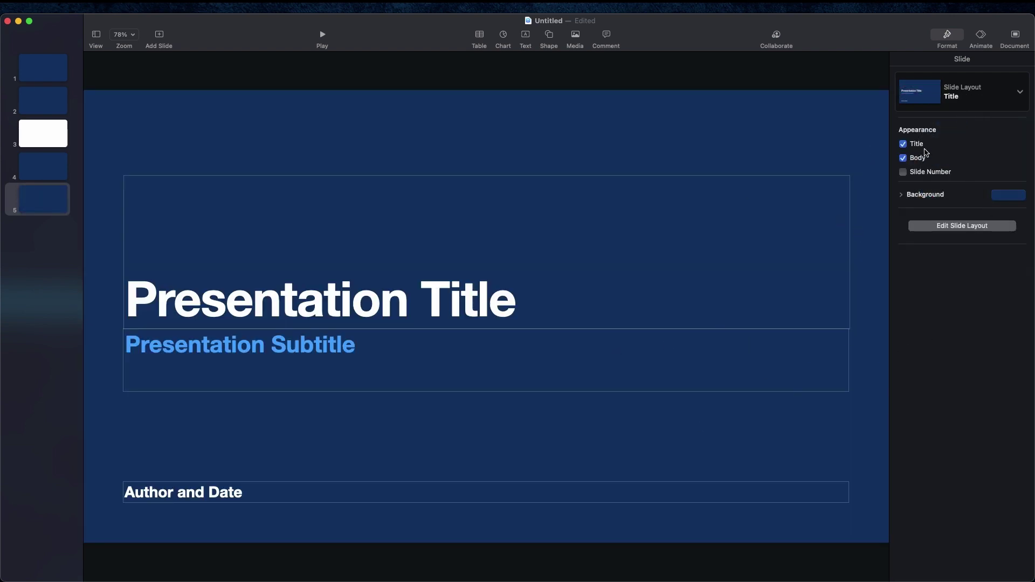
Step: Try a light green slide background, then undo it
{"action": "left_click", "coordinate": [901, 195]}
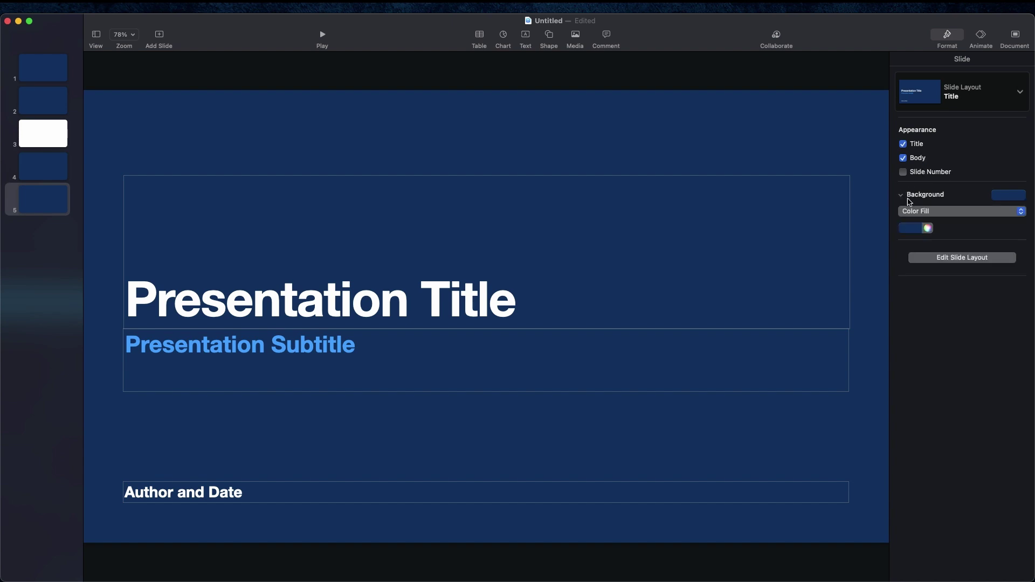
{"action": "left_click", "coordinate": [1021, 196]}
{"action": "left_click", "coordinate": [953, 248]}
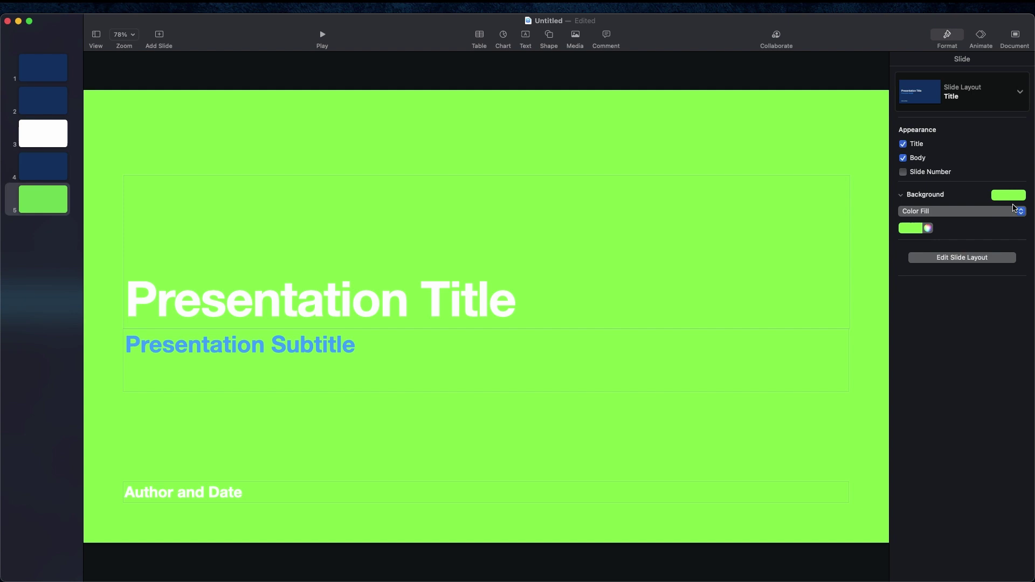
{"action": "left_click", "coordinate": [1012, 197]}
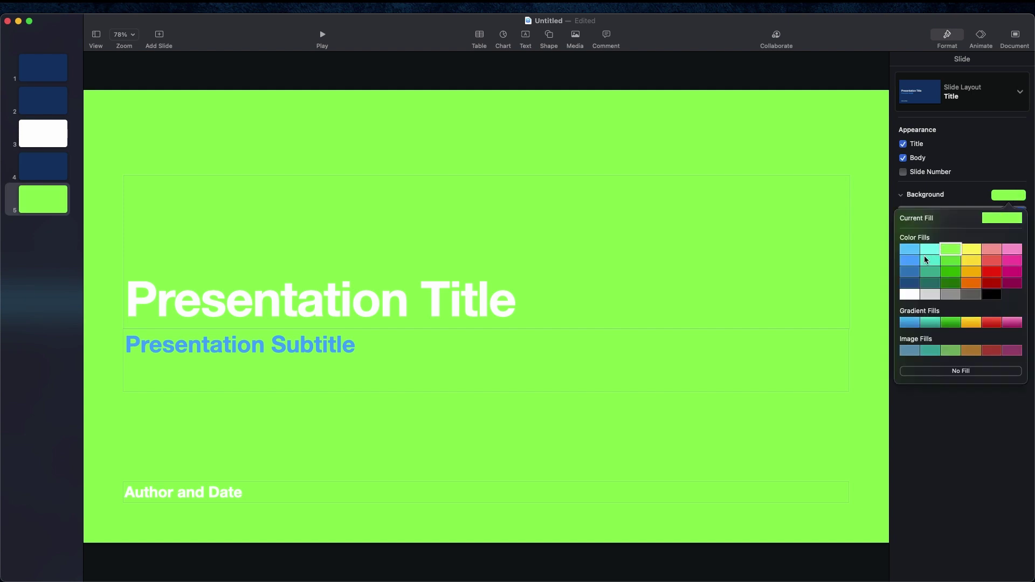
{"action": "left_click", "coordinate": [958, 202]}
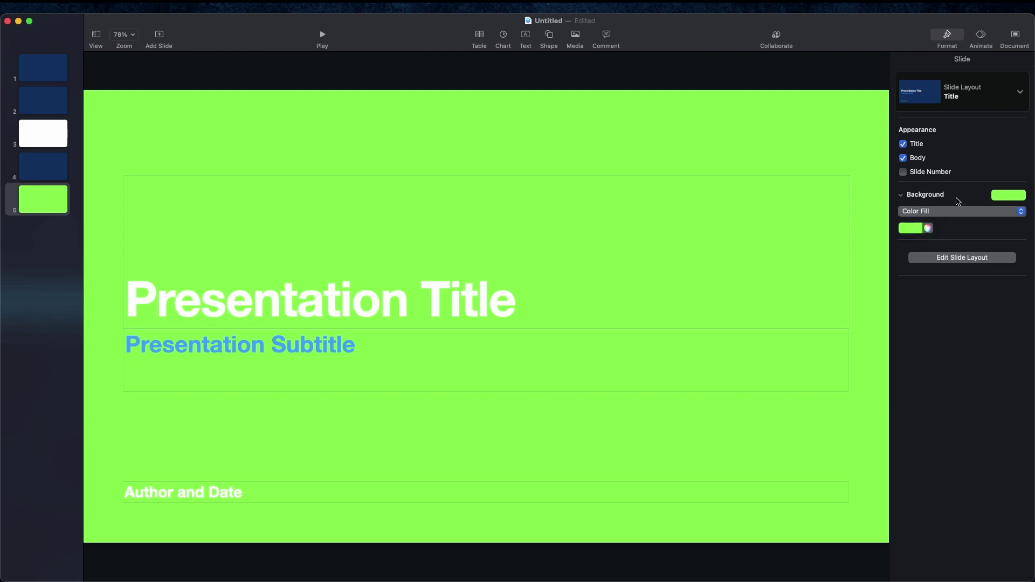
{"action": "key", "text": "super+z"}
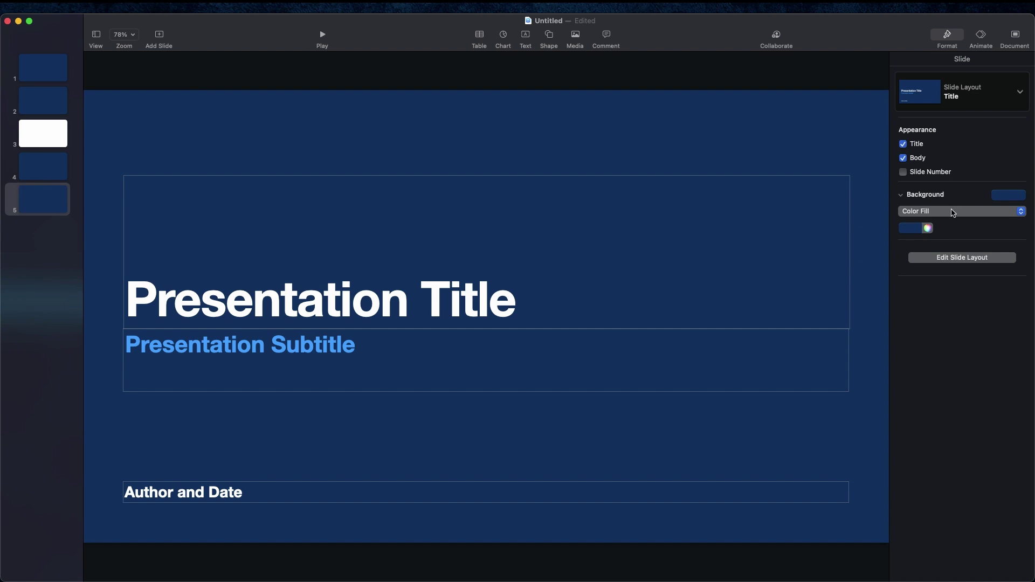
Step: Try a blue gradient background rotated to about 192°, then switch to a solid Color Fill
{"action": "left_click", "coordinate": [952, 211]}
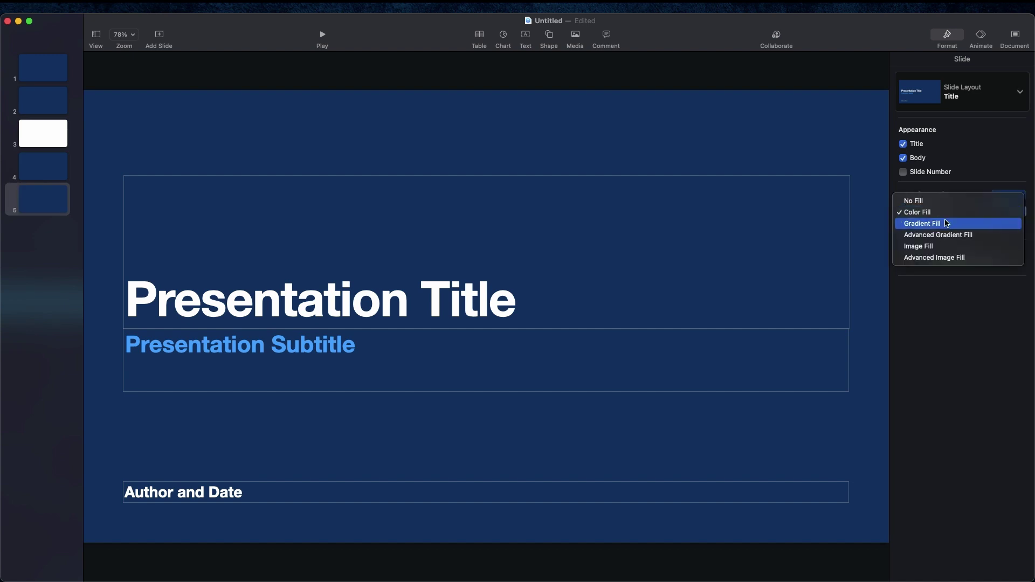
{"action": "left_click", "coordinate": [945, 222]}
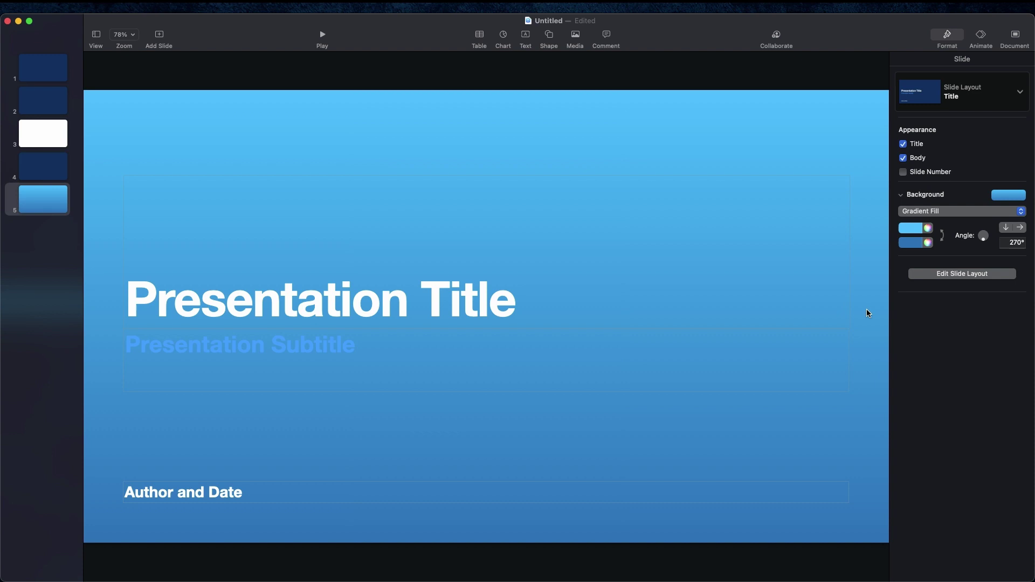
{"action": "left_click", "coordinate": [942, 235]}
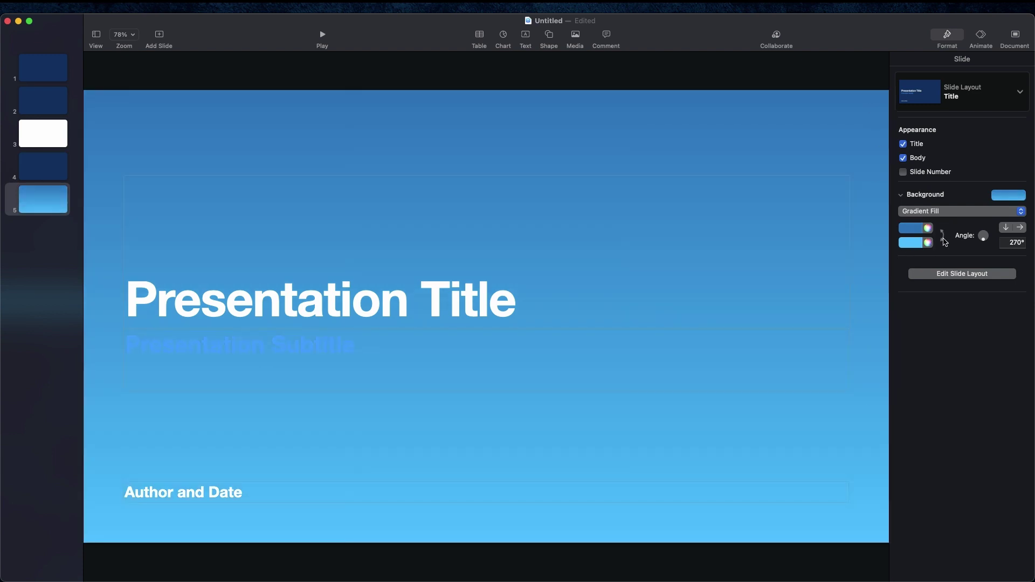
{"action": "left_click", "coordinate": [942, 237]}
{"action": "left_click_drag", "start_coordinate": [982, 242], "coordinate": [957, 238]}
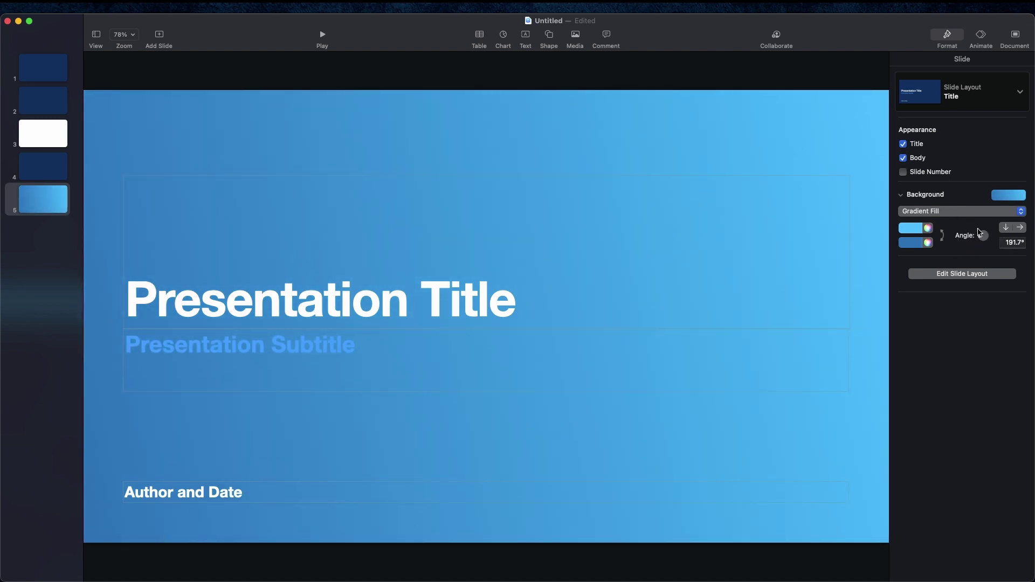
{"action": "left_click", "coordinate": [967, 213]}
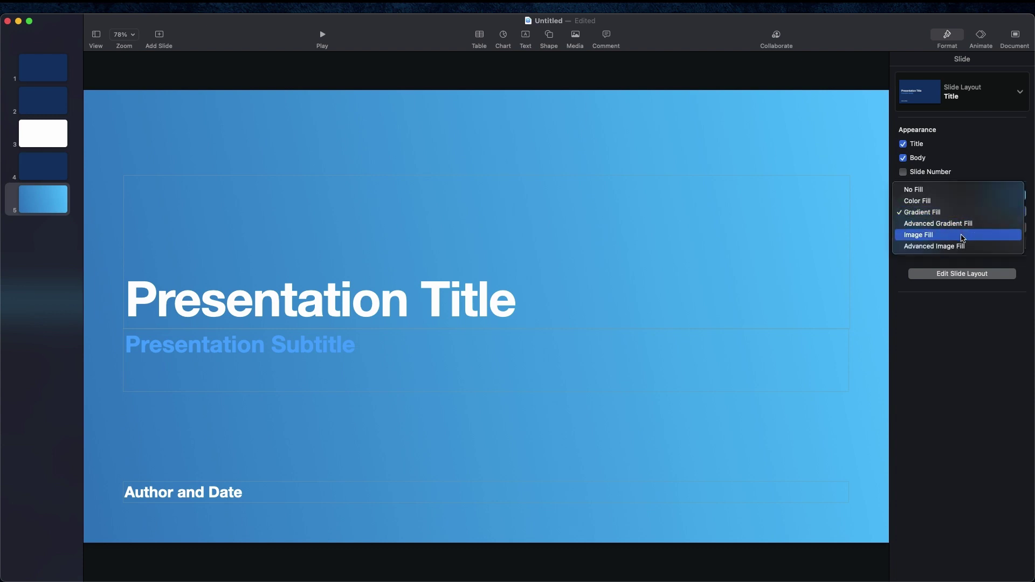
{"action": "left_click", "coordinate": [942, 201]}
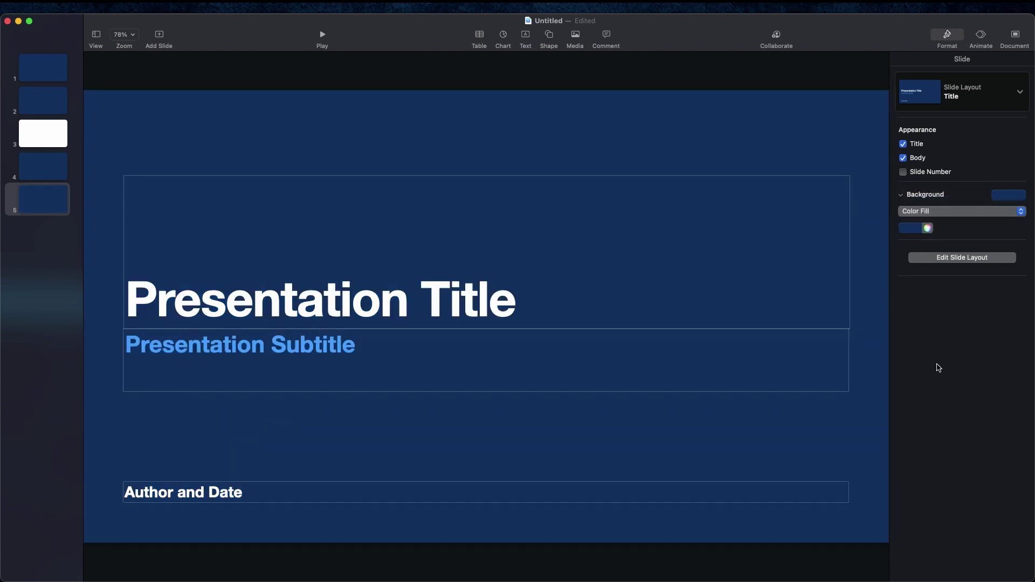
Step: Enter and leave slide layout editing, then show the fifth slide's transition settings
{"action": "left_click", "coordinate": [948, 261]}
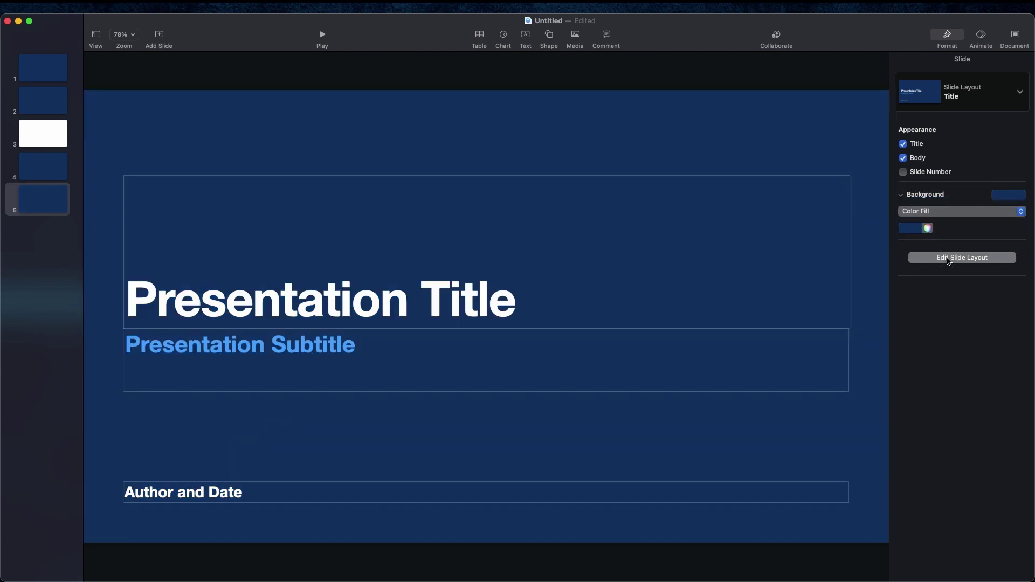
{"action": "left_click", "coordinate": [543, 327]}
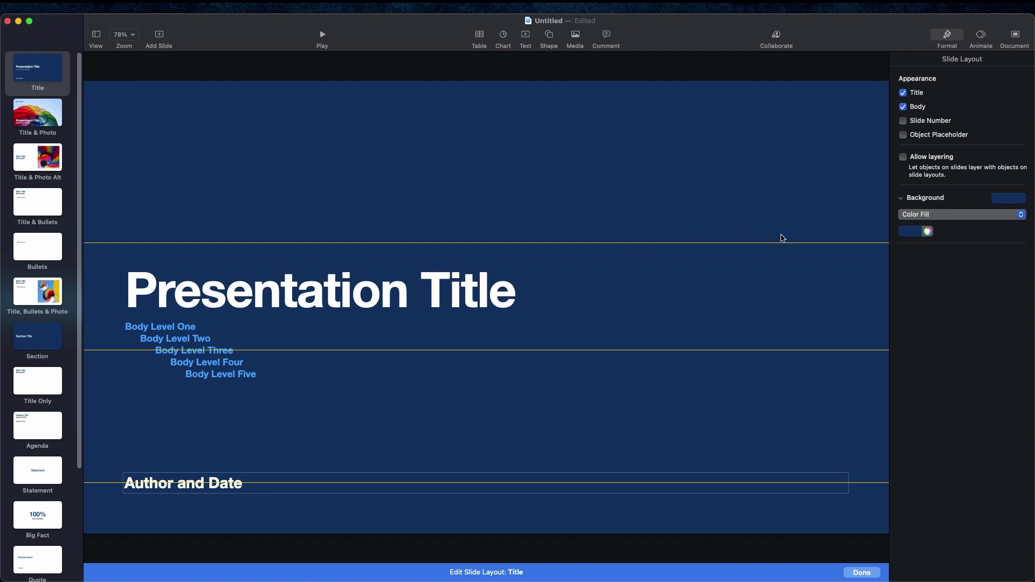
{"action": "left_click", "coordinate": [860, 573]}
{"action": "left_click", "coordinate": [982, 35]}
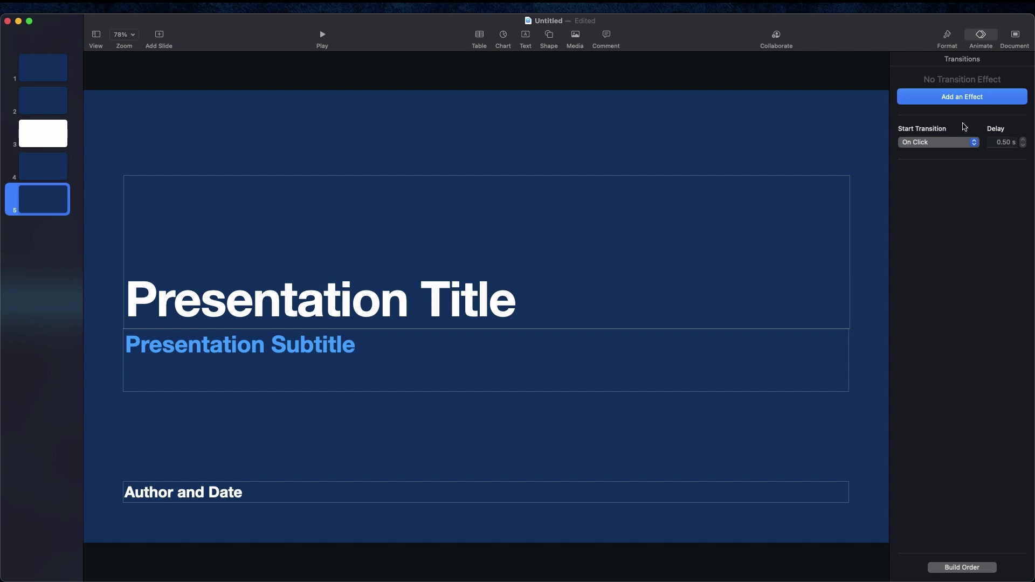
Step: Show the document settings and keep the slide size at Widescreen (16:9)
{"action": "left_click", "coordinate": [1015, 37]}
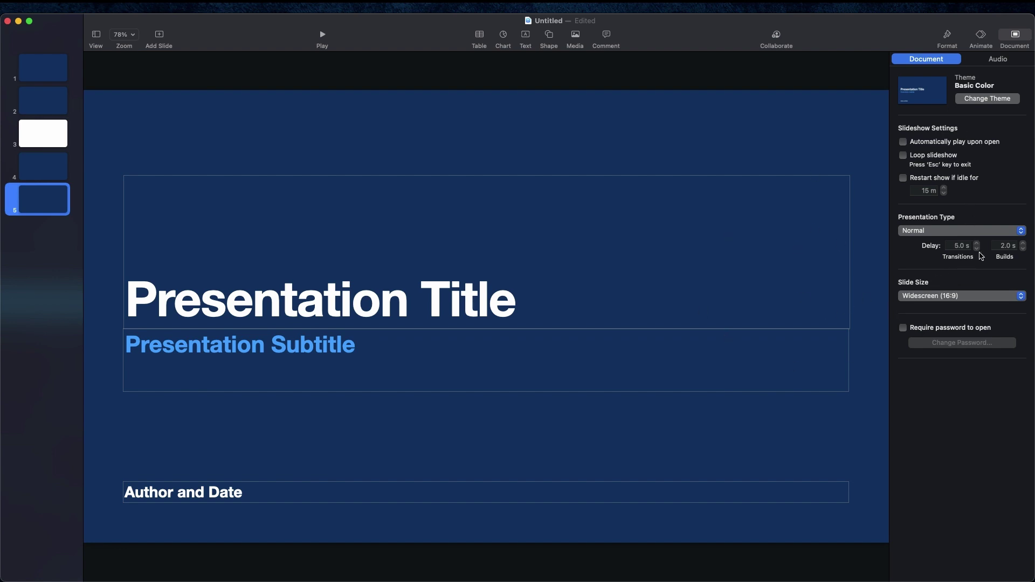
{"action": "left_click", "coordinate": [946, 296]}
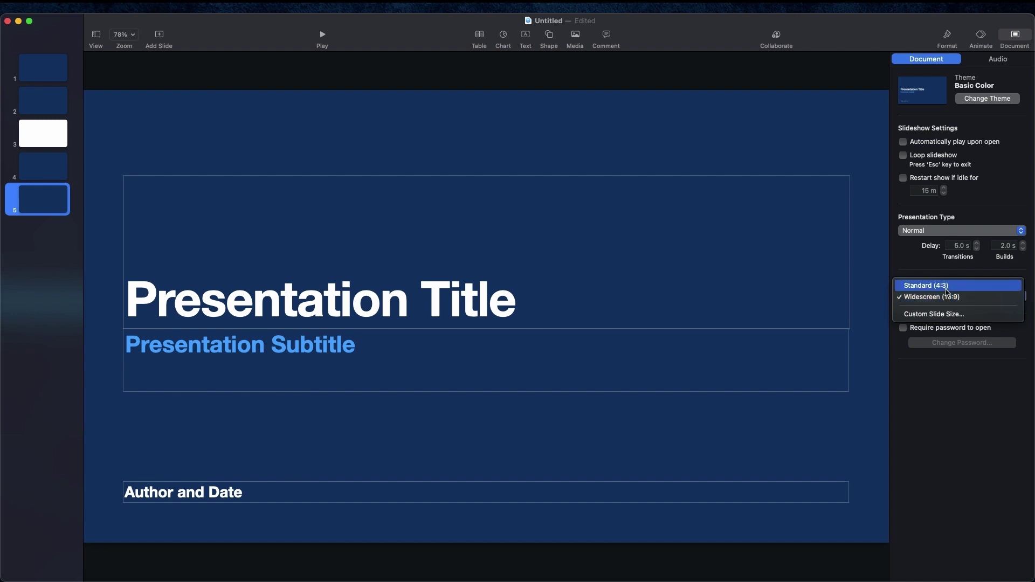
{"action": "left_click", "coordinate": [952, 276]}
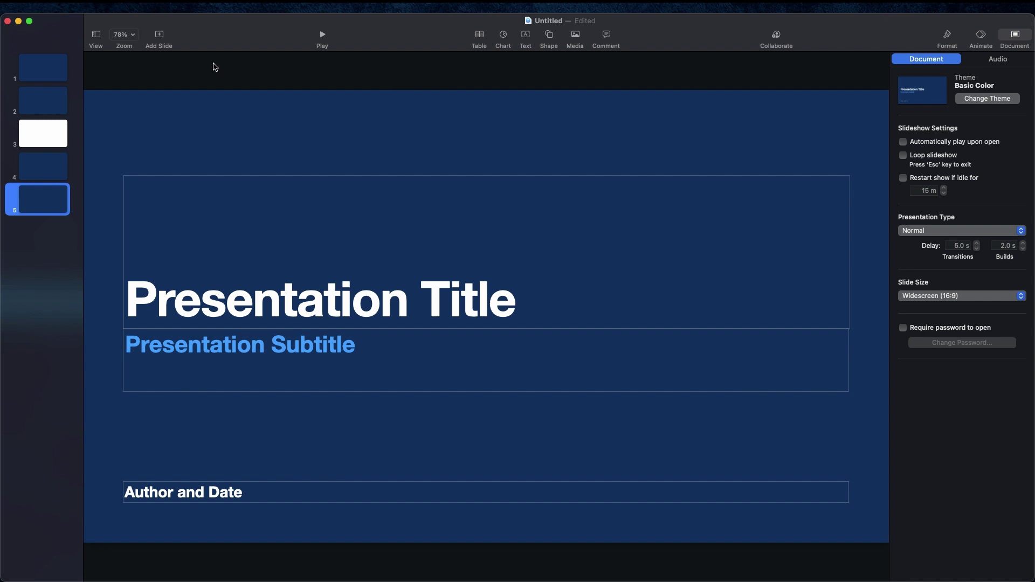
Step: Delete slides 5, 4, 3 and 2 from the slide navigator, keeping only the title slide
{"action": "right_click", "coordinate": [46, 203]}
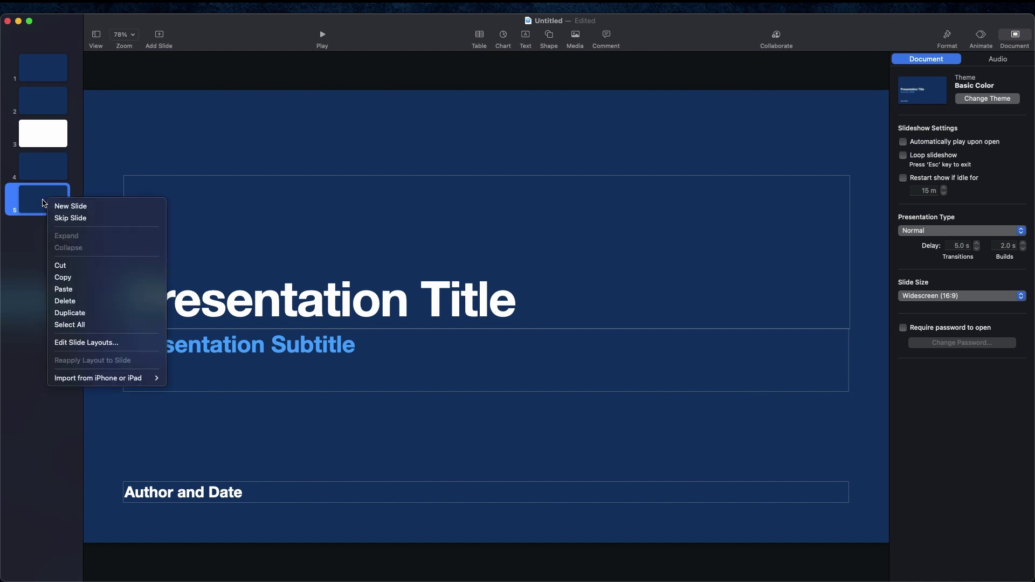
{"action": "left_click", "coordinate": [64, 301]}
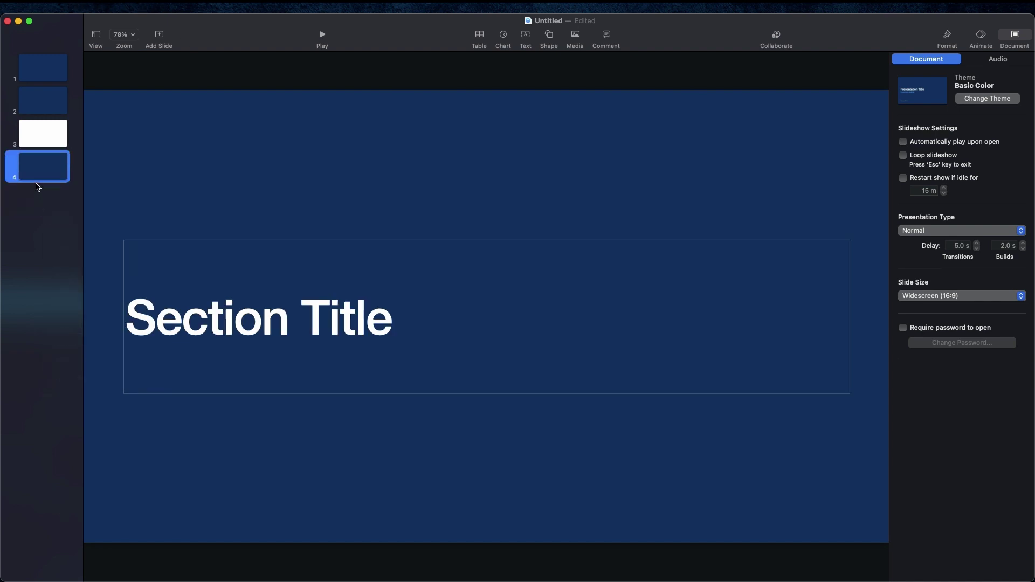
{"action": "right_click", "coordinate": [38, 172]}
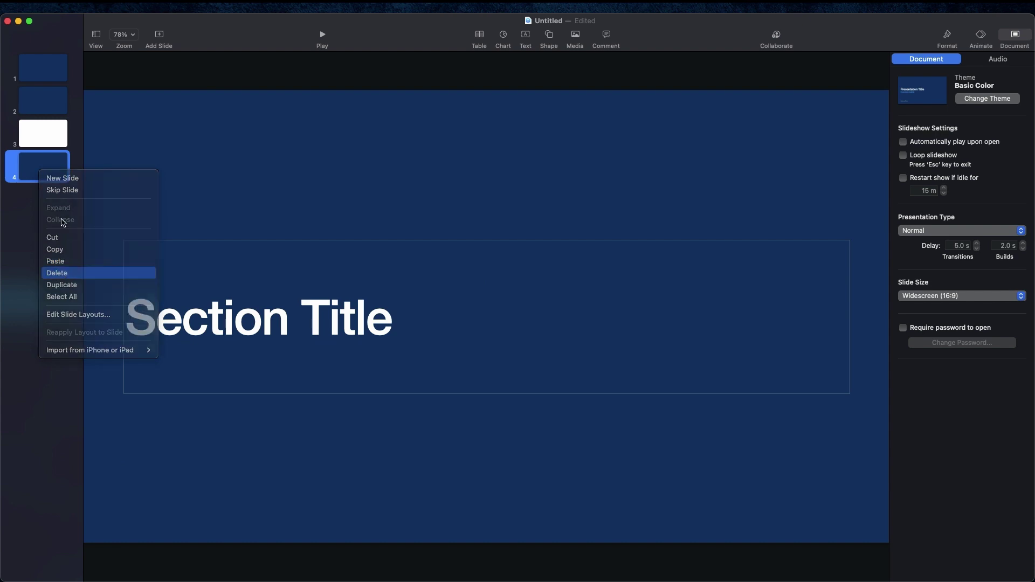
{"action": "key", "text": "Return"}
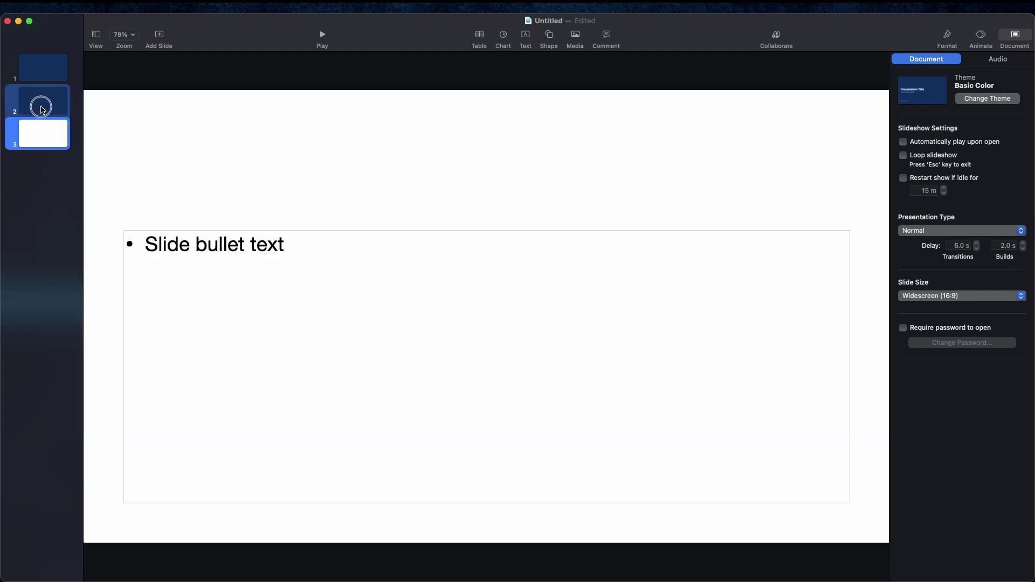
{"action": "right_click", "coordinate": [47, 110]}
{"action": "key", "text": "Down"}
{"action": "key", "text": "Down"}
{"action": "key", "text": "Down"}
{"action": "key", "text": "Down"}
{"action": "key", "text": "Down"}
{"action": "key", "text": "Return"}
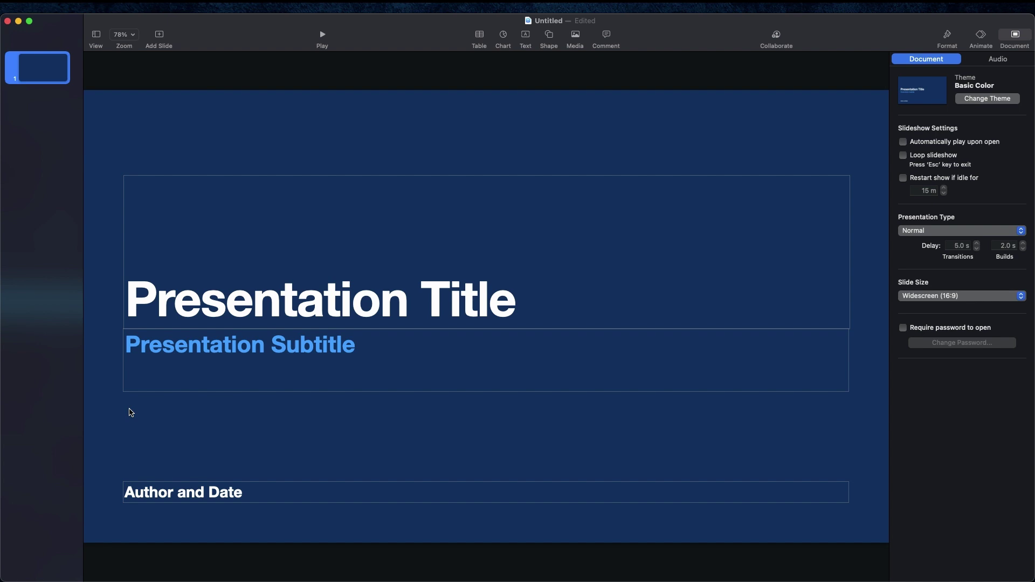
Step: Set the title to 'This is a new slide show' and the subtitle to 'This is my subtitle'
{"action": "left_click", "coordinate": [204, 310]}
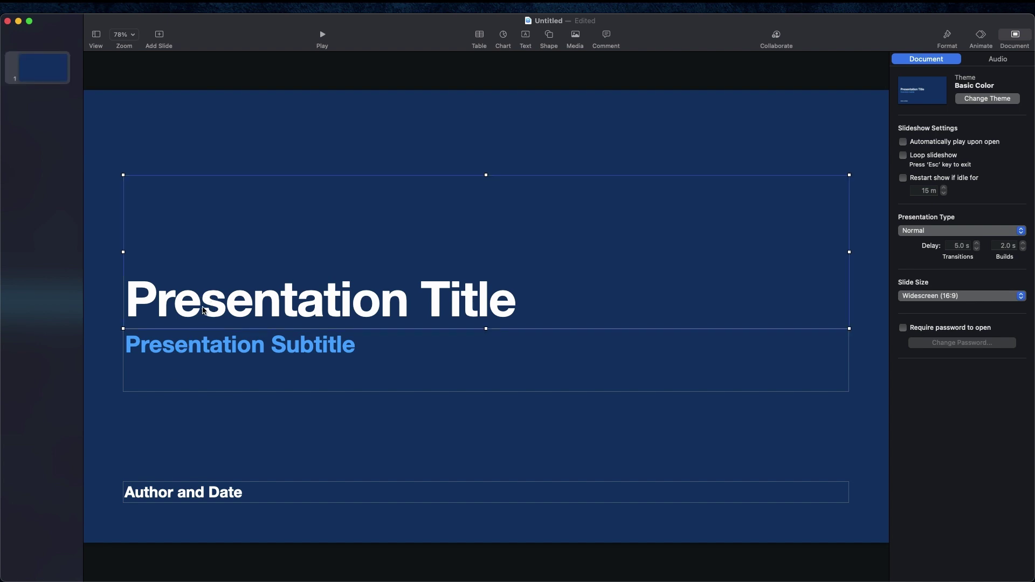
{"action": "left_click", "coordinate": [203, 310]}
{"action": "key", "text": "BackSpace"}
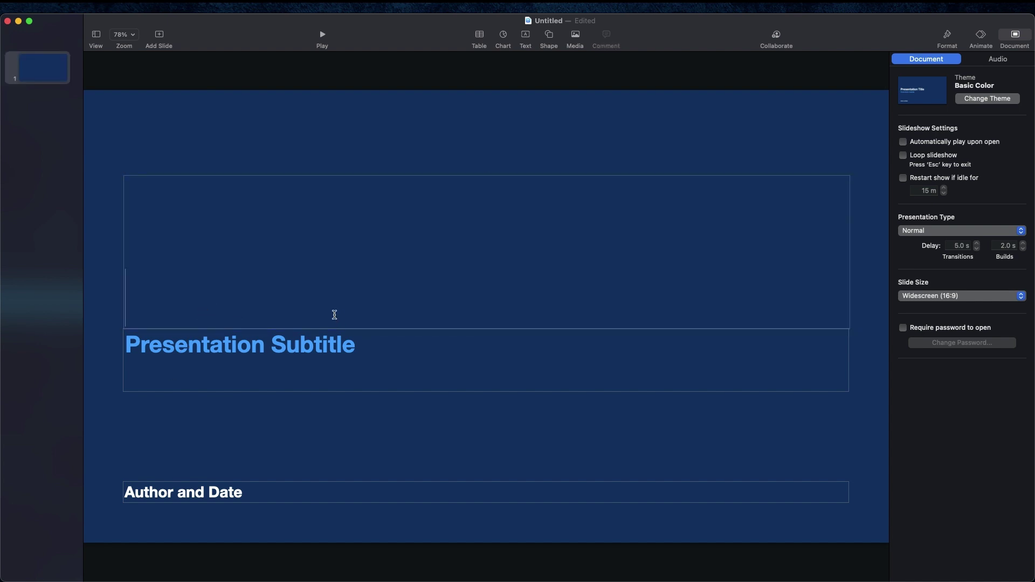
{"action": "type", "text": "This is a new"}
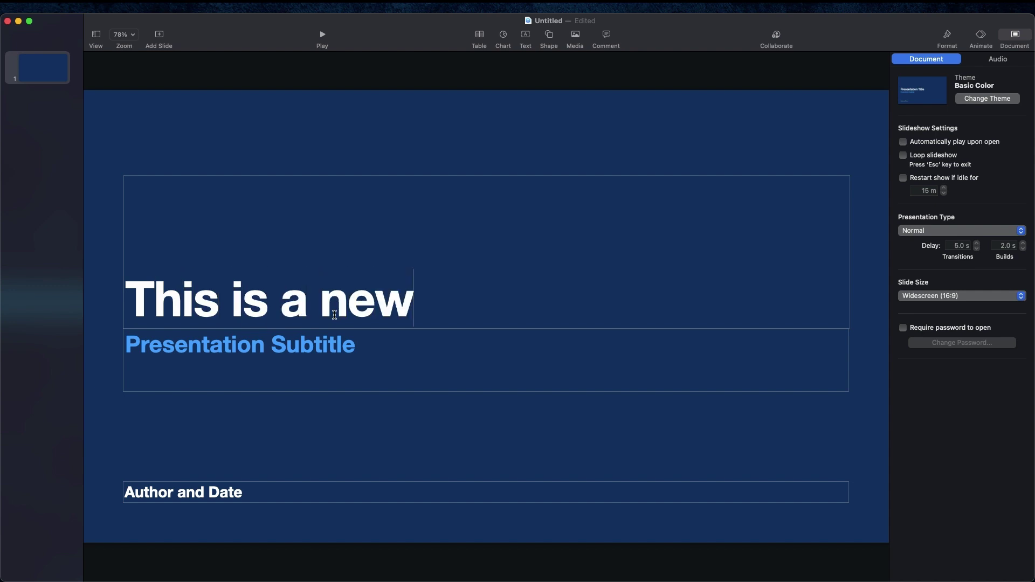
{"action": "type", "text": " slide show"}
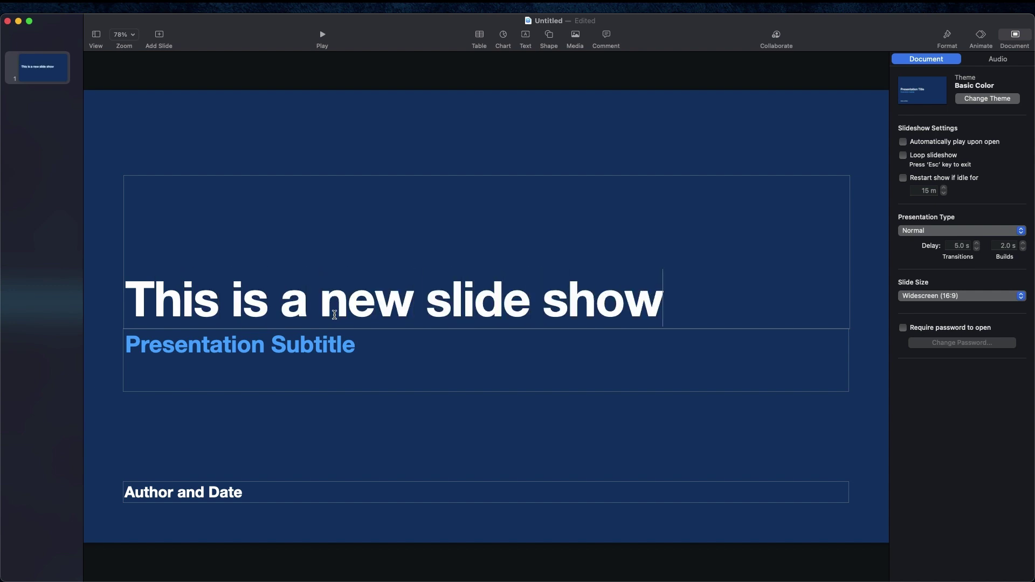
{"action": "left_click", "coordinate": [302, 357]}
{"action": "left_click", "coordinate": [320, 358]}
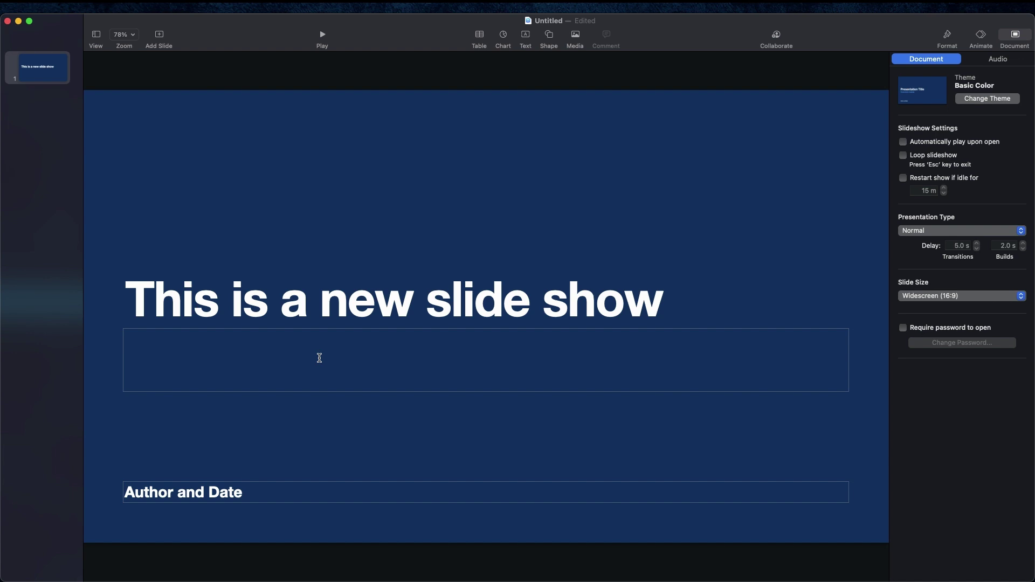
{"action": "type", "text": "This is my subs"}
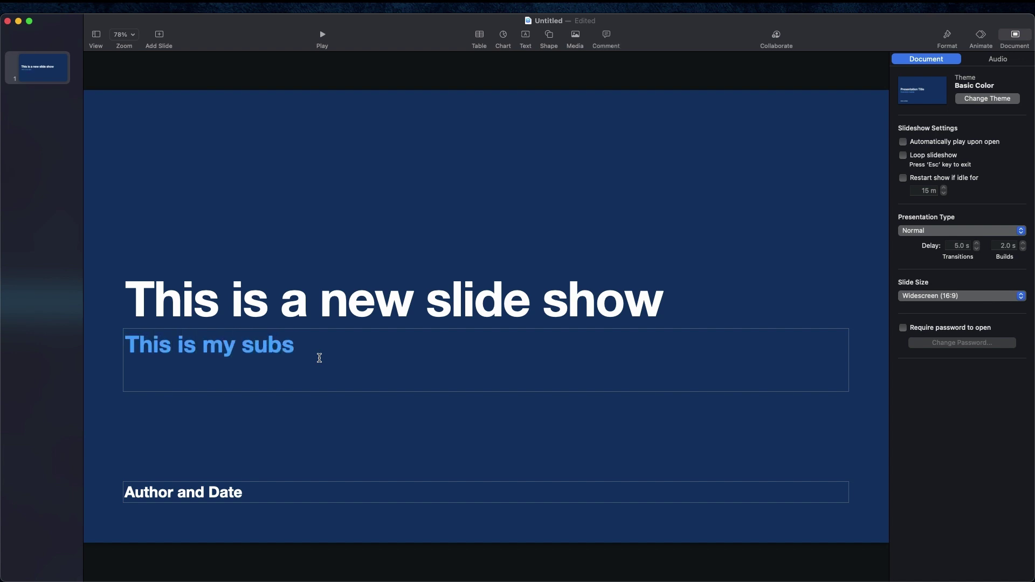
{"action": "key", "text": "BackSpace"}
{"action": "type", "text": "title"}
Step: Enter the author's name in the Author and Date box
{"action": "double_click", "coordinate": [280, 493]}
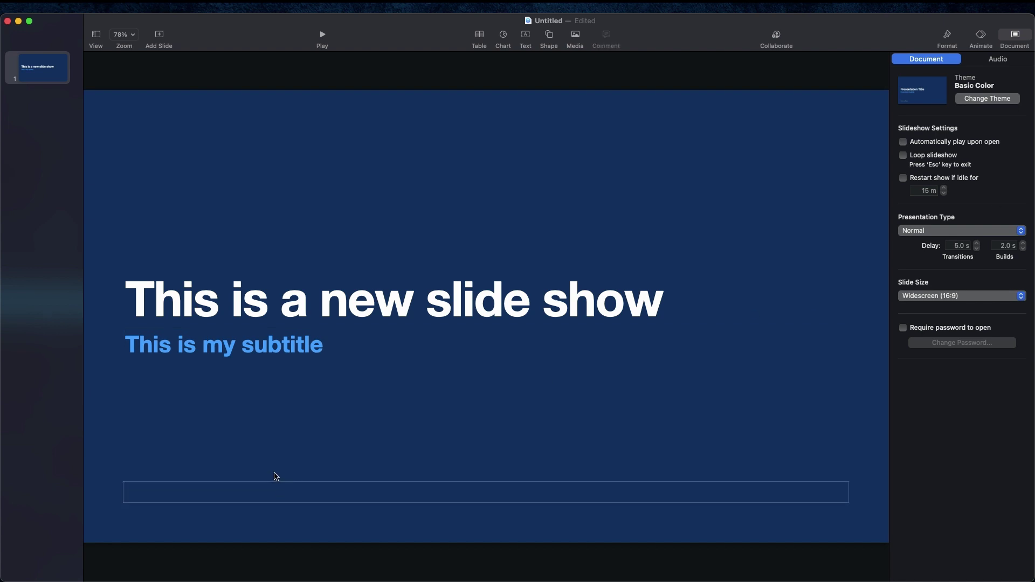
{"action": "type", "text": "Adam W"}
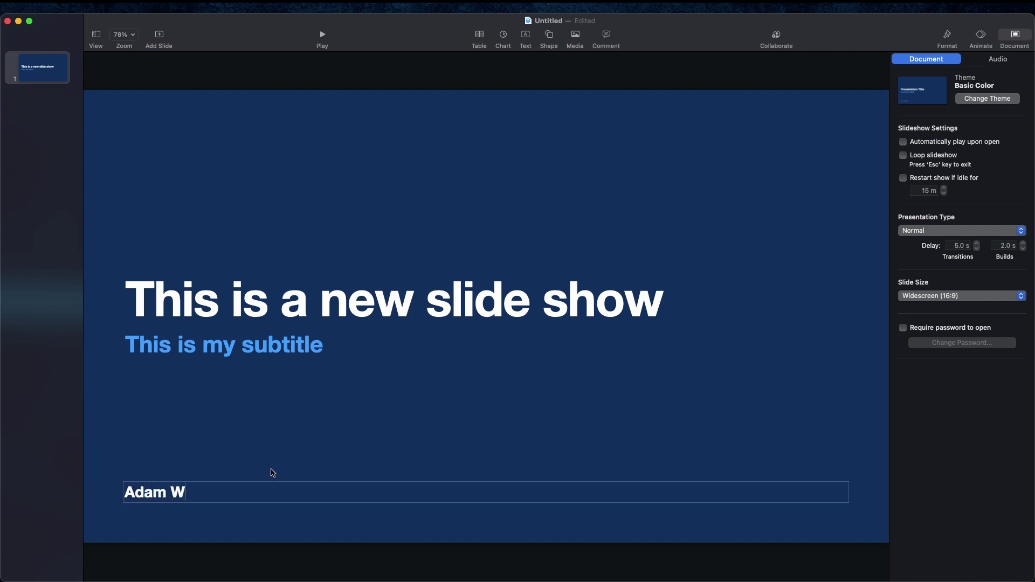
{"action": "type", "text": ". Metzler"}
{"action": "left_click", "coordinate": [297, 455]}
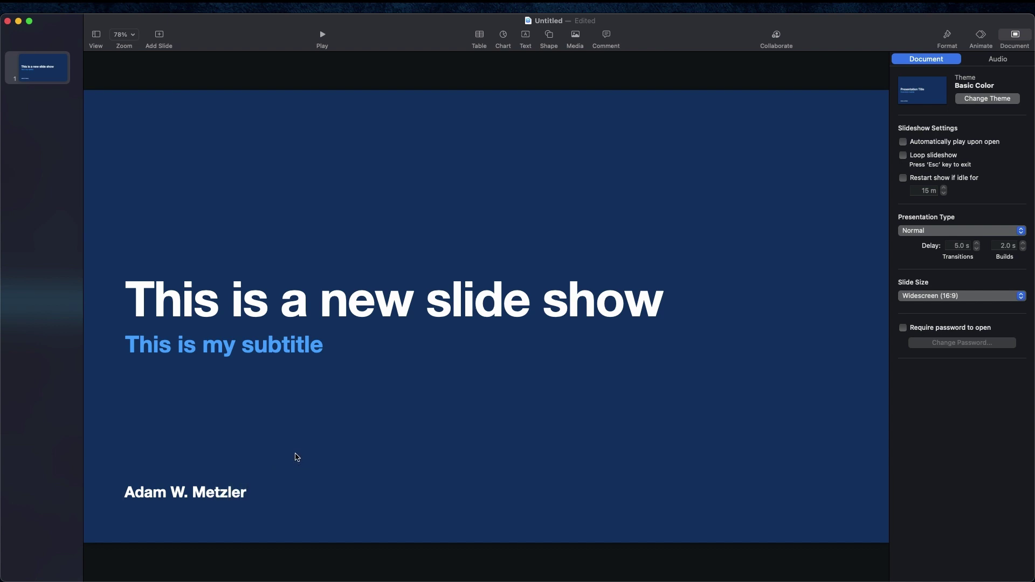
Step: Delete the author name box, then undo to restore it
{"action": "left_click", "coordinate": [251, 492]}
{"action": "left_click", "coordinate": [272, 467]}
{"action": "left_click", "coordinate": [240, 494]}
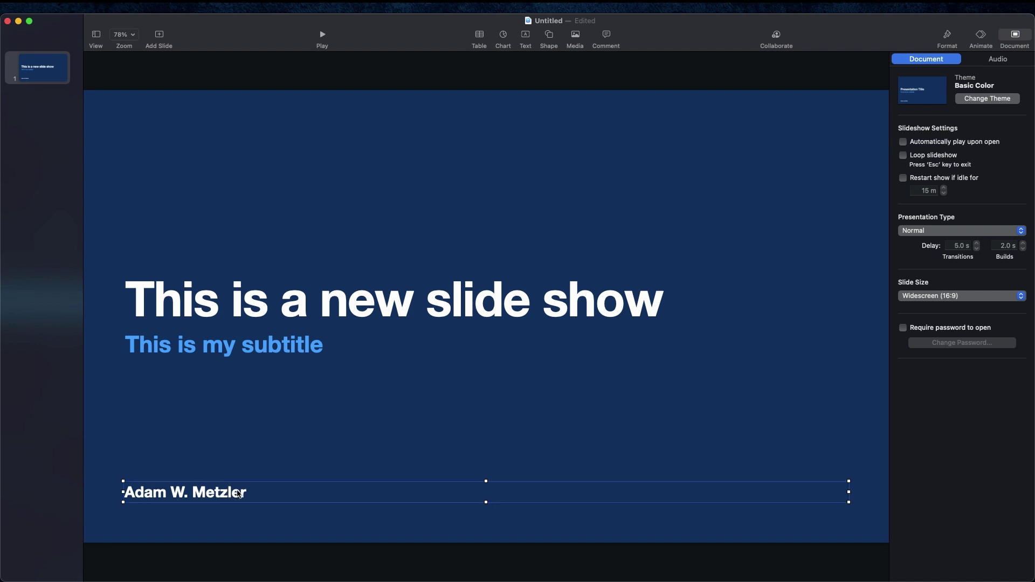
{"action": "key", "text": "Delete"}
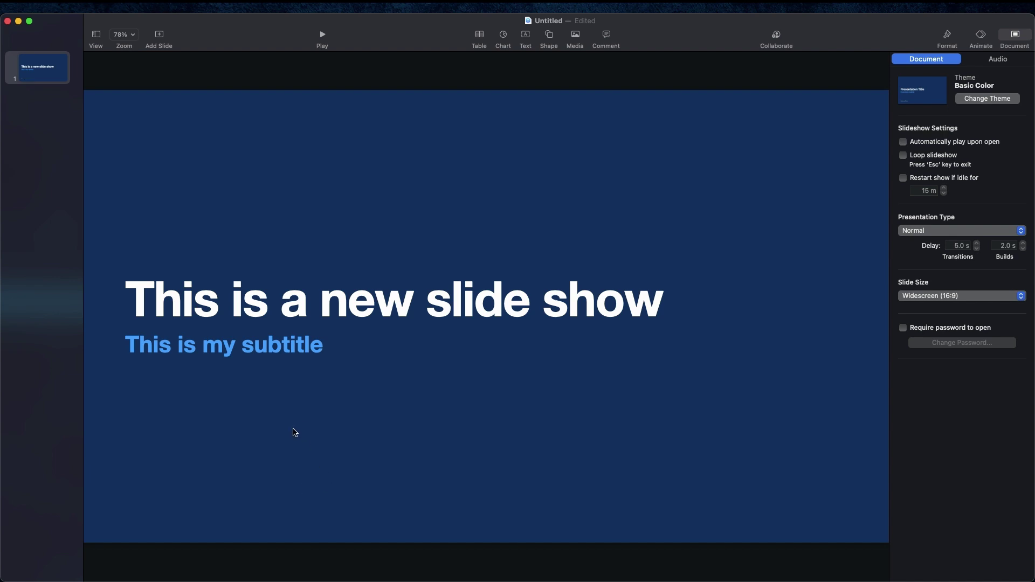
{"action": "key", "text": "super+z"}
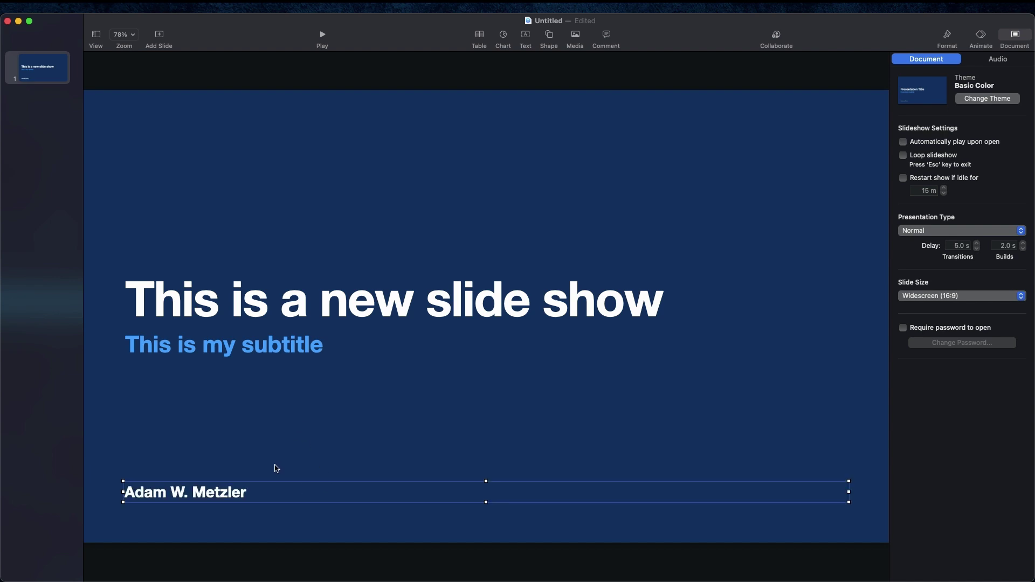
{"action": "left_click", "coordinate": [260, 477]}
Step: Narrow the author name box and move it to the slide's lower-left corner
{"action": "left_click_drag", "start_coordinate": [232, 487], "coordinate": [233, 162]}
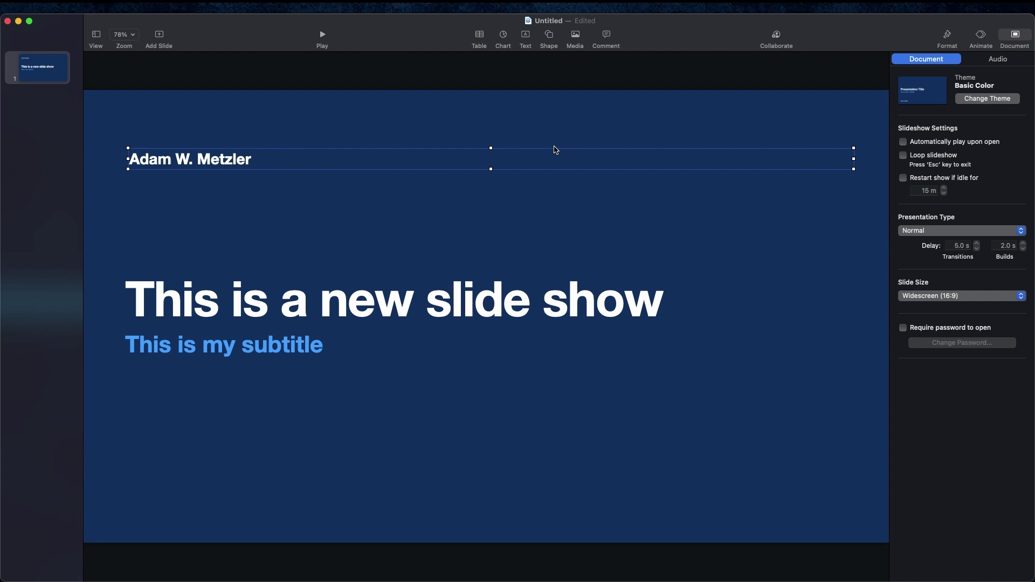
{"action": "mouse_move", "coordinate": [490, 151]}
{"action": "left_mouse_down"}
{"action": "mouse_move", "coordinate": [490, 122]}
{"action": "mouse_move", "coordinate": [492, 145]}
{"action": "left_mouse_up"}
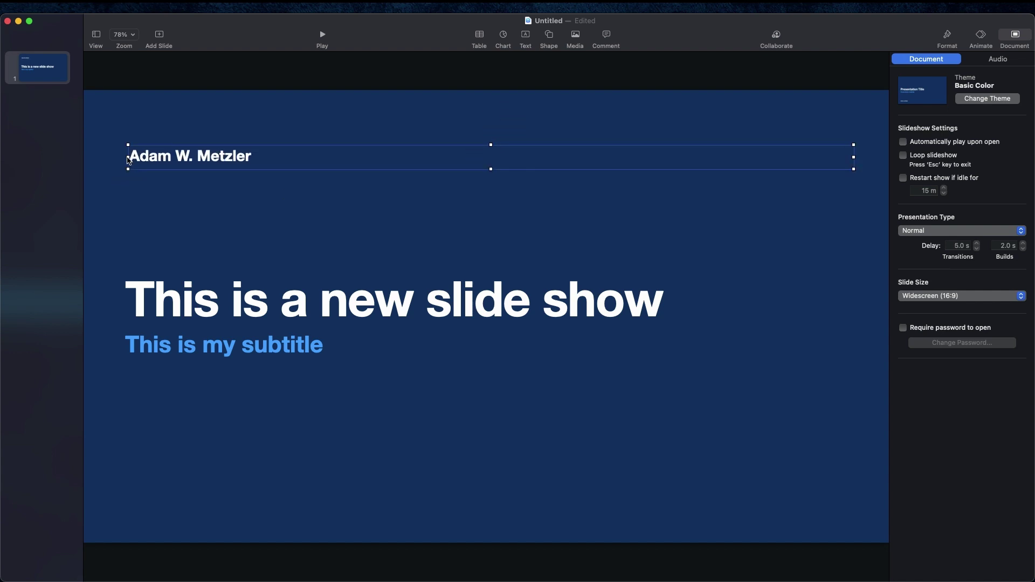
{"action": "left_click_drag", "start_coordinate": [127, 157], "coordinate": [348, 161]}
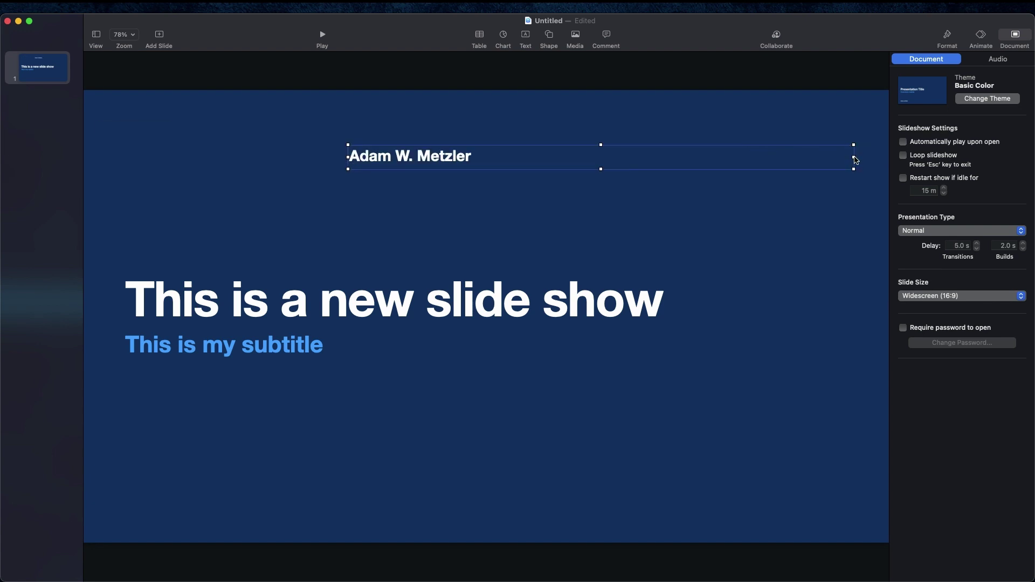
{"action": "left_click_drag", "start_coordinate": [854, 157], "coordinate": [571, 156]}
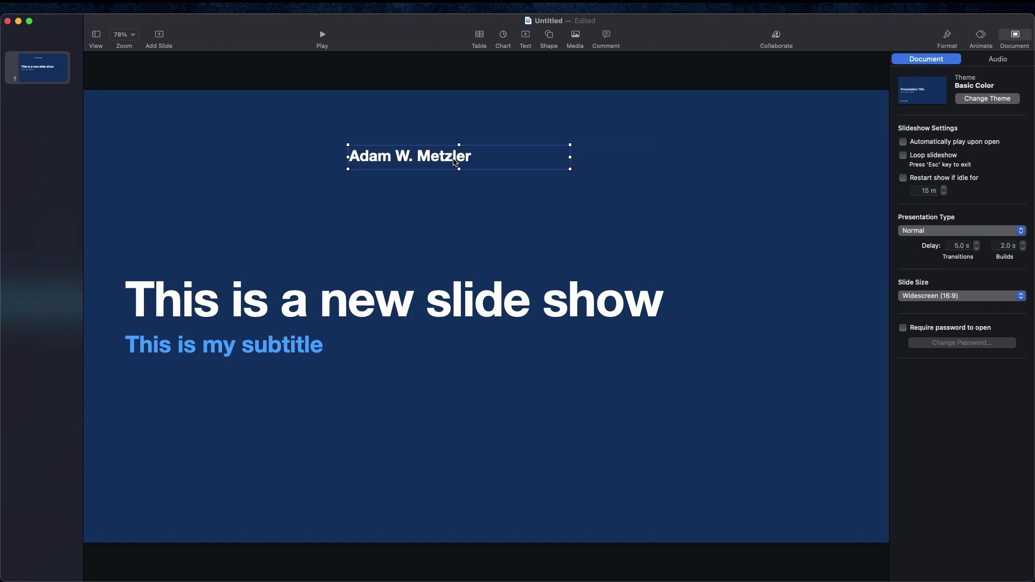
{"action": "left_click_drag", "start_coordinate": [453, 160], "coordinate": [182, 511]}
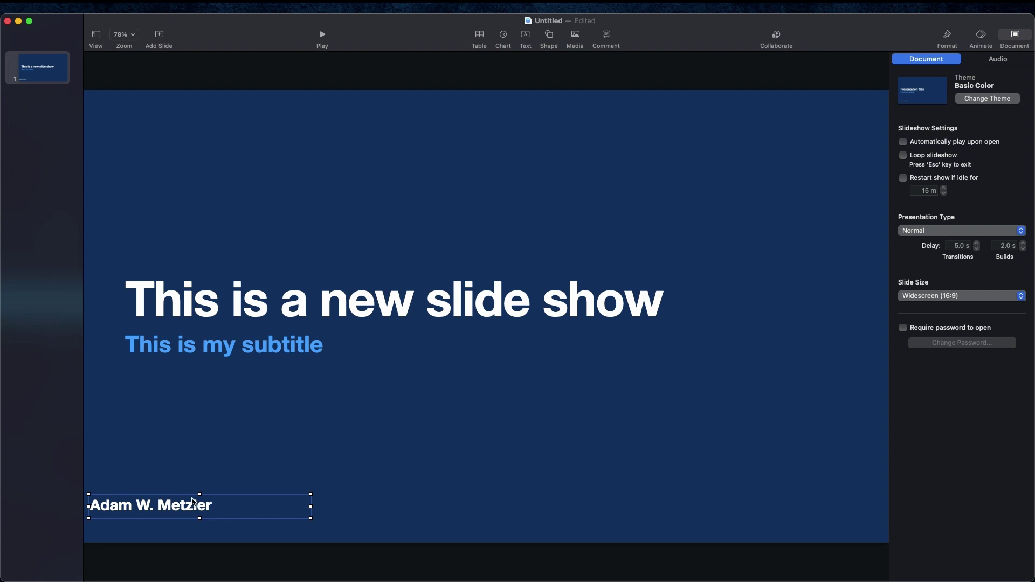
Step: Delete the author name, subtitle and title boxes, leaving the slide empty
{"action": "key", "text": "BackSpace"}
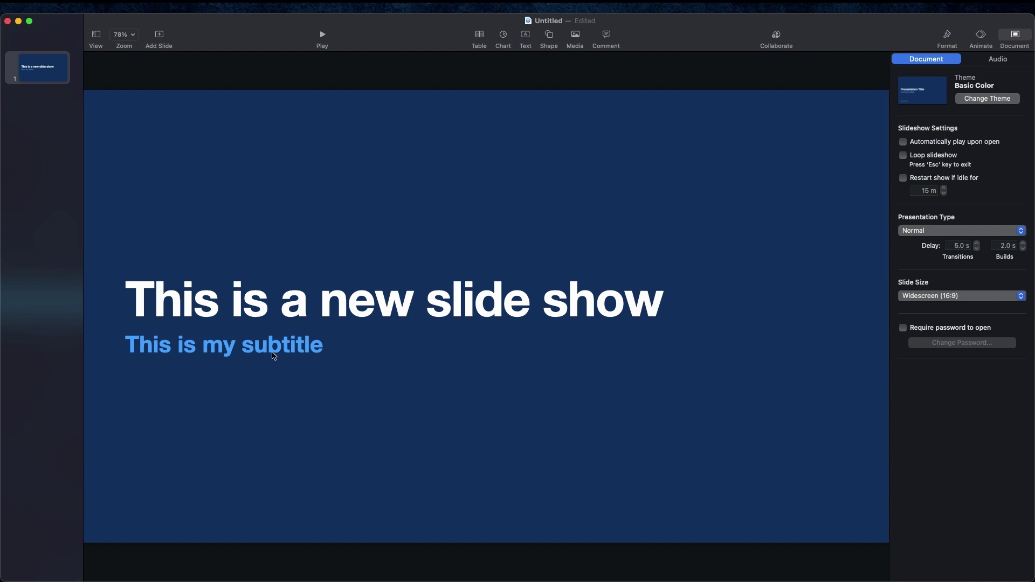
{"action": "left_click", "coordinate": [273, 353]}
{"action": "key", "text": "BackSpace"}
{"action": "left_click", "coordinate": [281, 317]}
{"action": "key", "text": "BackSpace"}
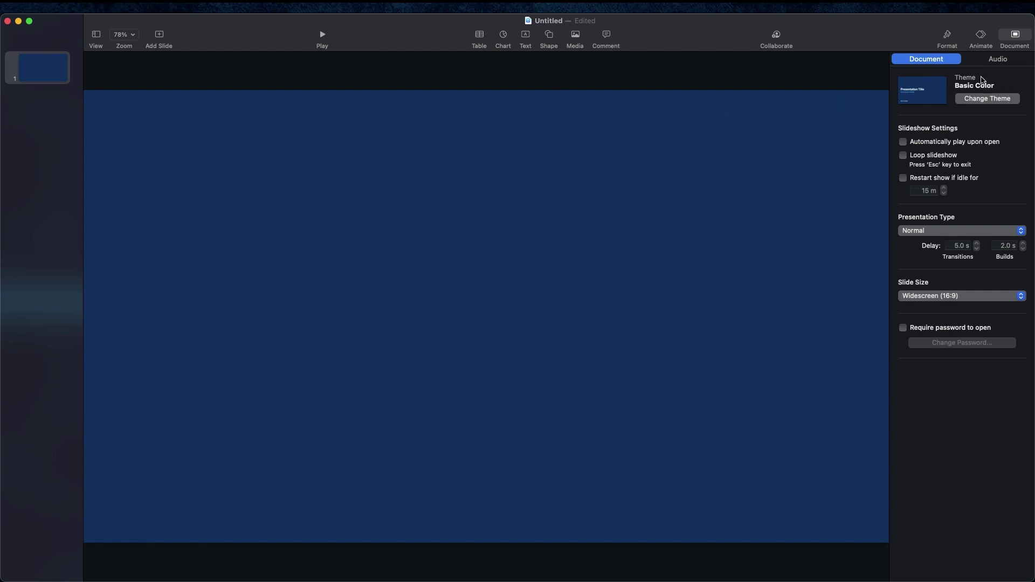
Step: Make the slide background white
{"action": "left_click", "coordinate": [951, 40]}
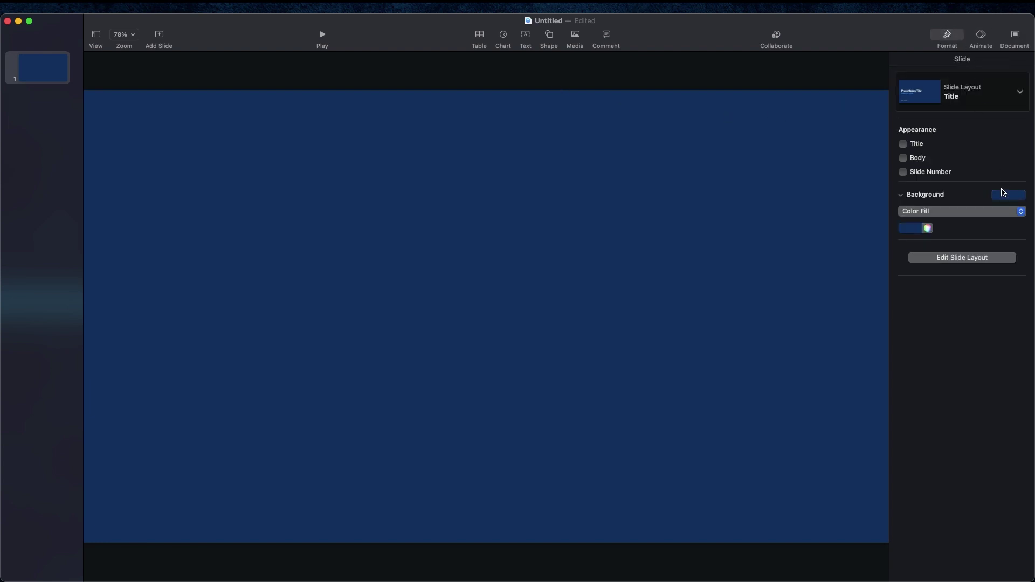
{"action": "left_click", "coordinate": [1018, 196]}
{"action": "left_click", "coordinate": [916, 292]}
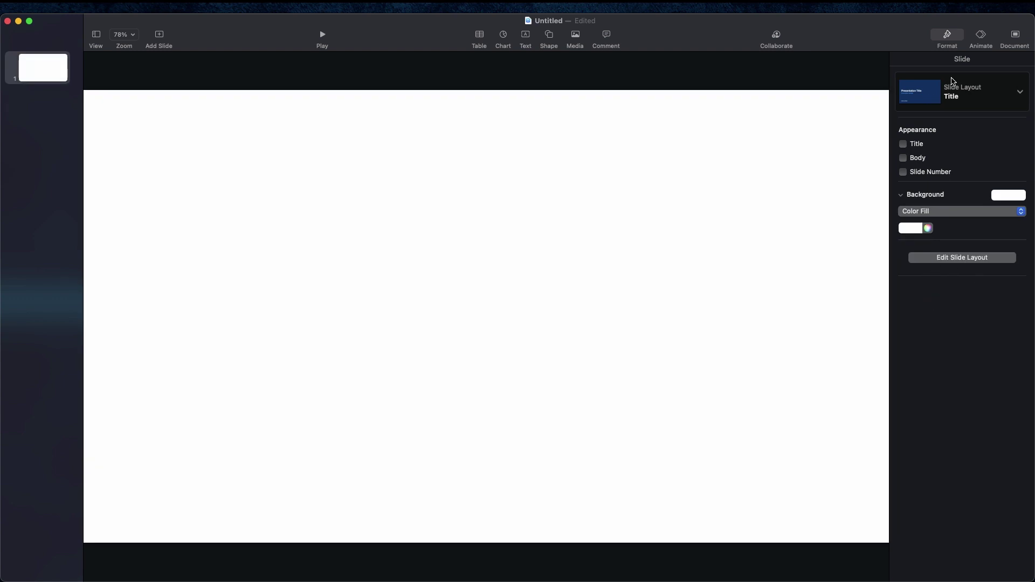
Step: Enter a custom slide size of 792 × 1008 points
{"action": "left_click", "coordinate": [1014, 35]}
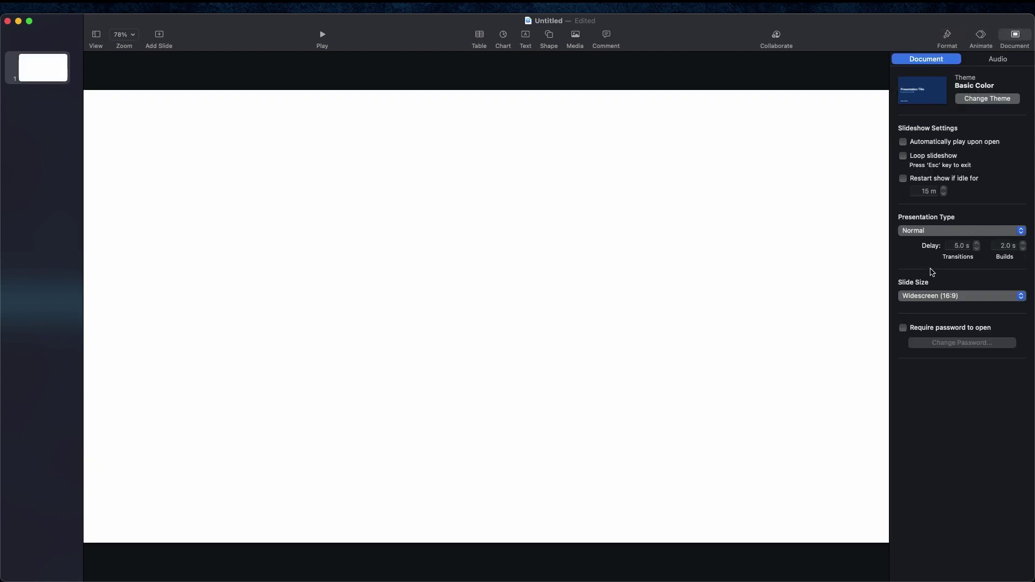
{"action": "left_click", "coordinate": [944, 297]}
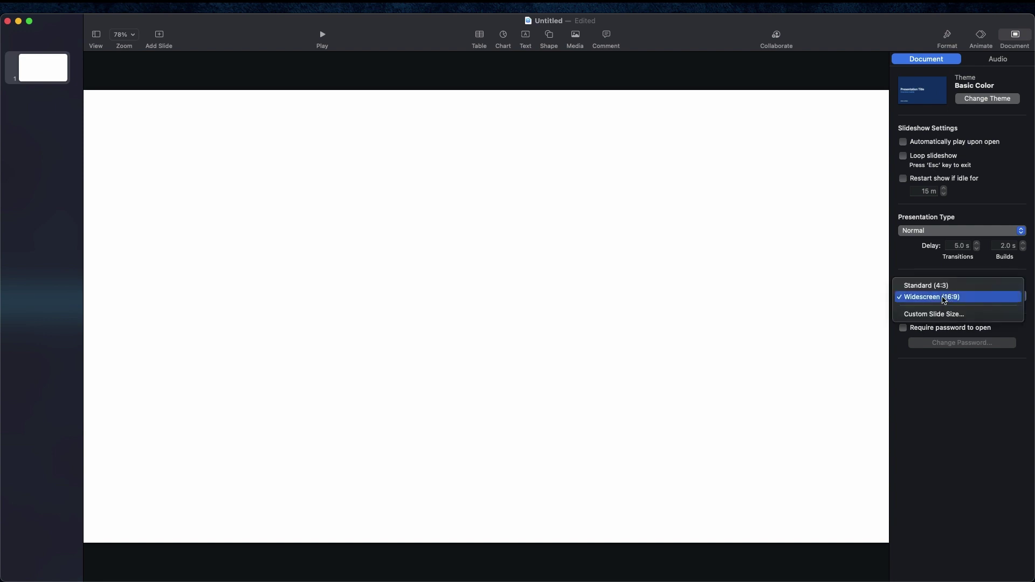
{"action": "left_click", "coordinate": [944, 315]}
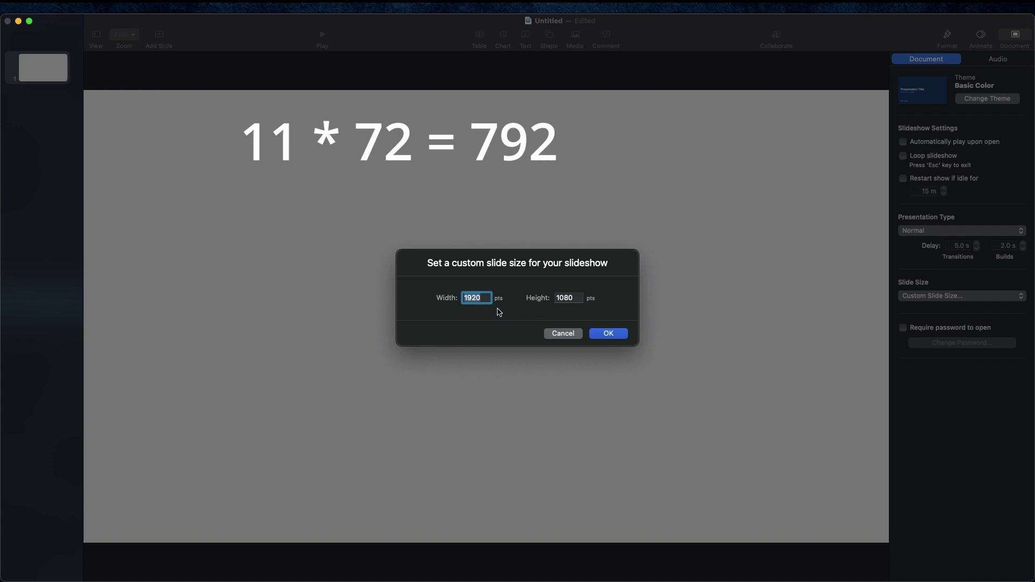
{"action": "type", "text": "7"}
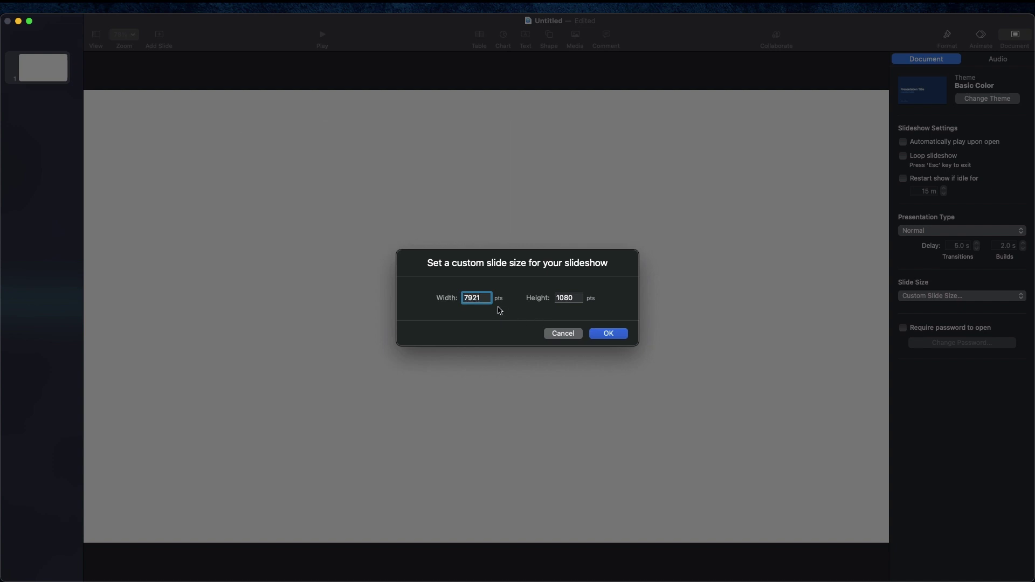
{"action": "double_click", "coordinate": [566, 297]}
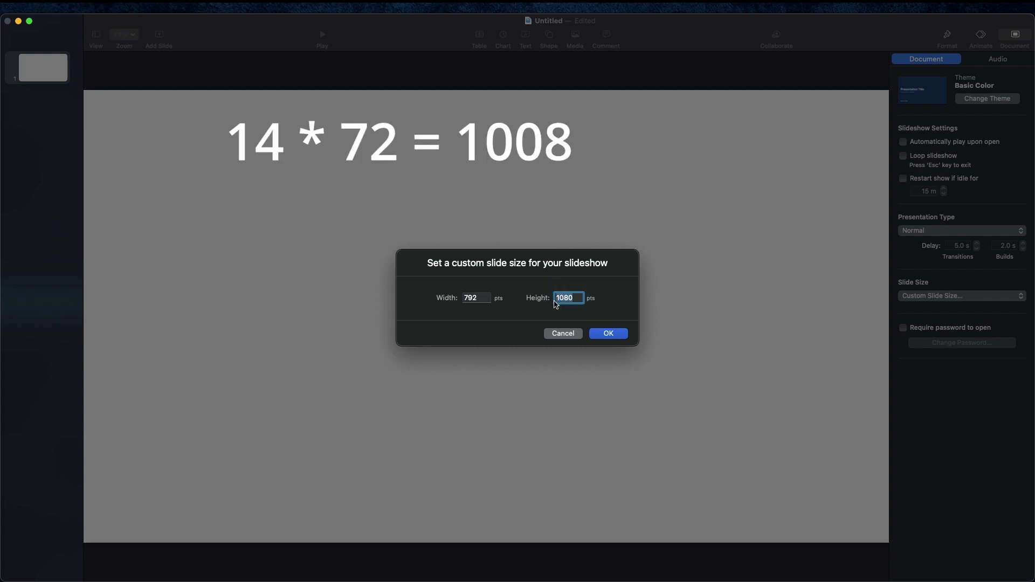
{"action": "type", "text": "10"}
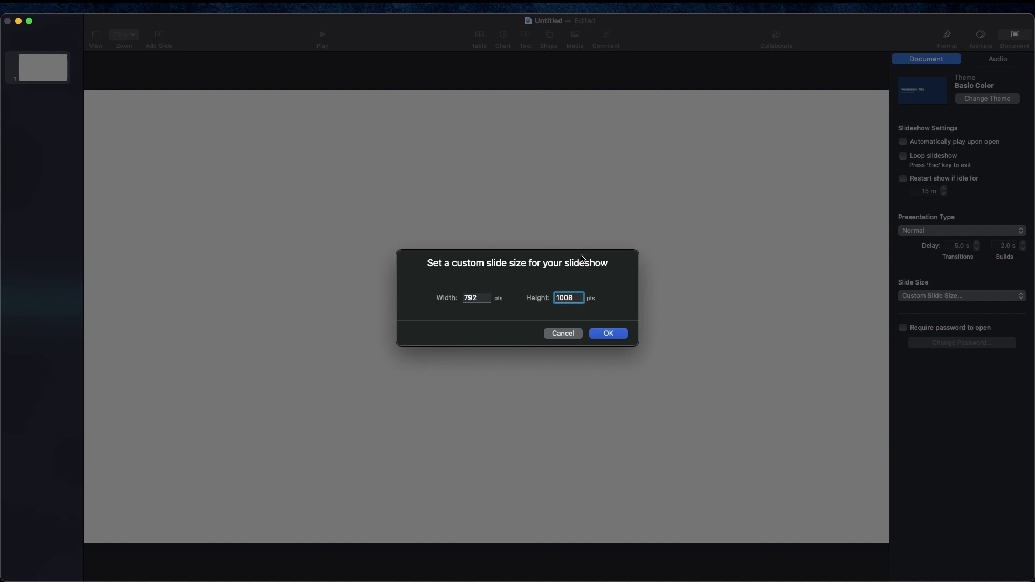
Step: Apply the 792 × 1008 slide size and set the view zoom to 75%
{"action": "left_click", "coordinate": [606, 333]}
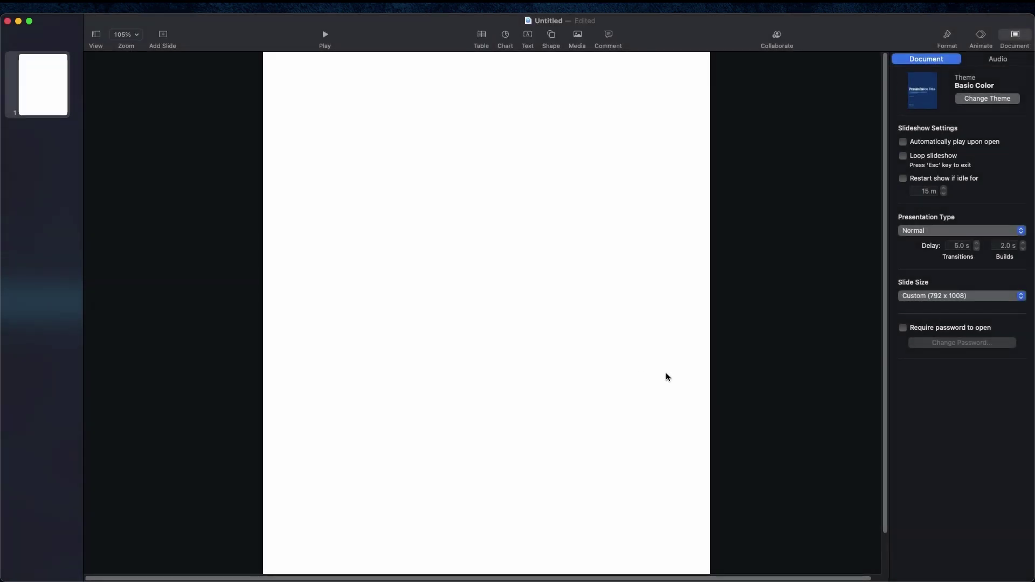
{"action": "left_click", "coordinate": [136, 36]}
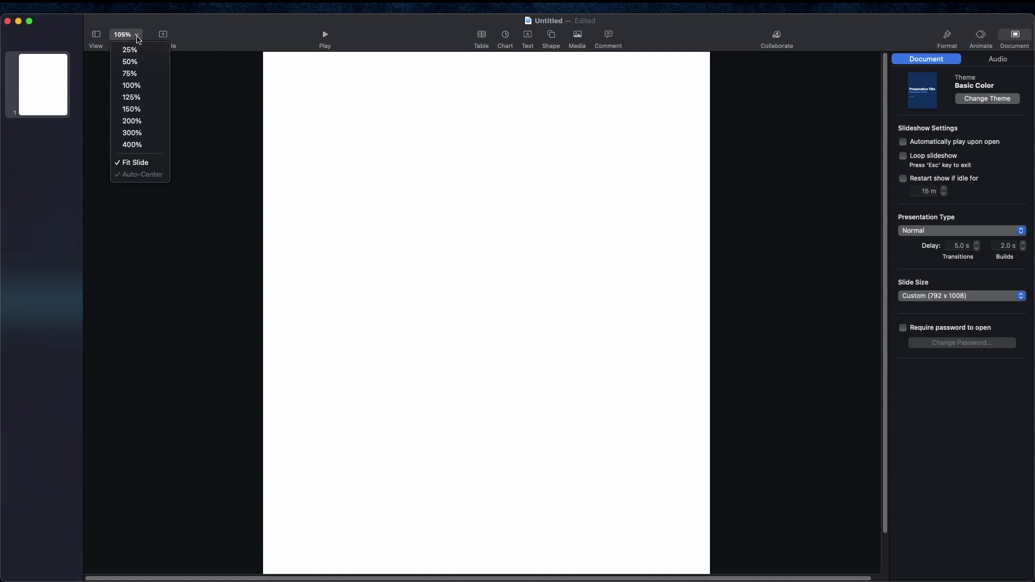
{"action": "left_click", "coordinate": [140, 85]}
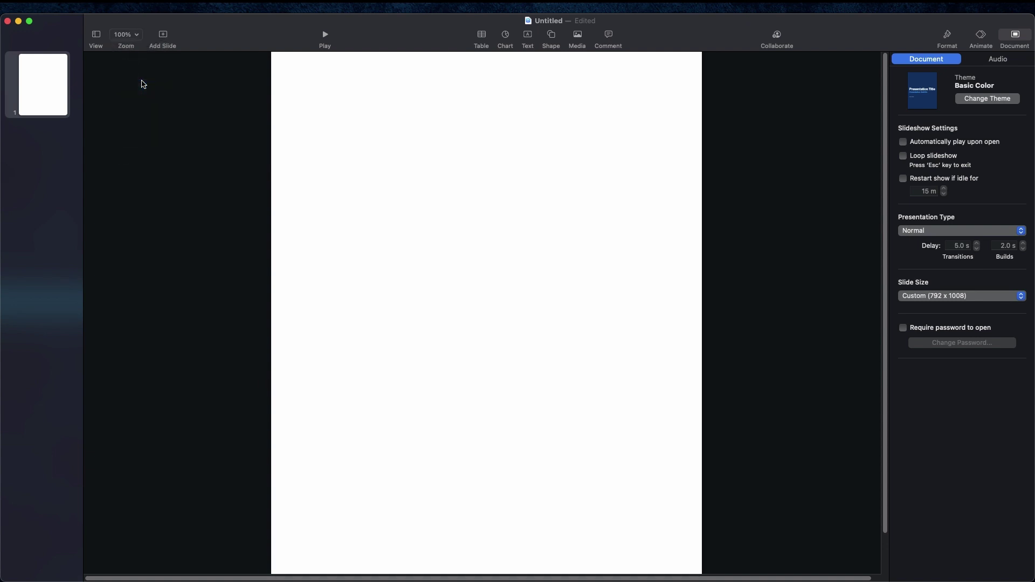
{"action": "left_click", "coordinate": [140, 37]}
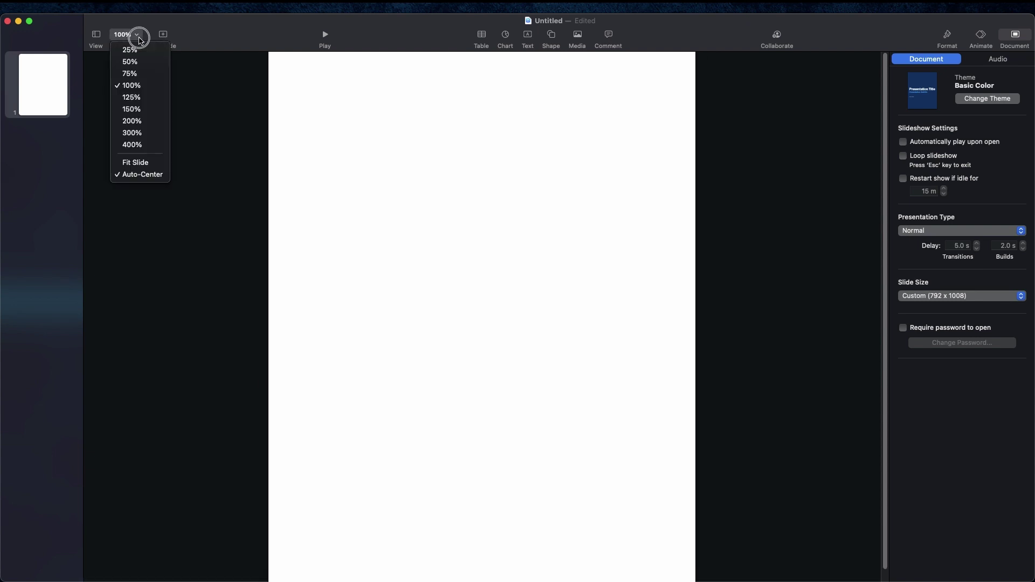
{"action": "left_click", "coordinate": [135, 73]}
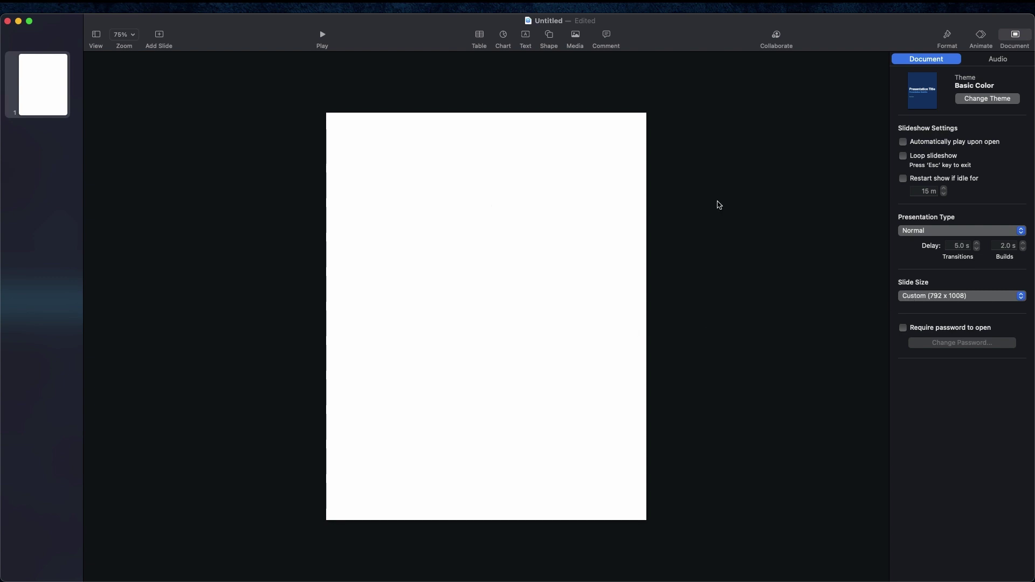
Step: Insert a text box reading 'Garage Sale' and centre it at the top of the slide
{"action": "left_click", "coordinate": [525, 36]}
{"action": "left_click_drag", "start_coordinate": [488, 319], "coordinate": [554, 141]}
{"action": "double_click", "coordinate": [497, 140]}
{"action": "key", "text": "BackSpace"}
{"action": "type", "text": "Garage Sale"}
{"action": "mouse_move", "coordinate": [473, 139]}
{"action": "left_mouse_down"}
{"action": "mouse_move", "coordinate": [502, 143]}
{"action": "mouse_move", "coordinate": [472, 142]}
{"action": "left_mouse_up"}
{"action": "left_click", "coordinate": [470, 199]}
{"action": "mouse_move", "coordinate": [474, 141]}
{"action": "left_mouse_down"}
{"action": "mouse_move", "coordinate": [455, 141]}
{"action": "mouse_move", "coordinate": [474, 142]}
{"action": "mouse_move", "coordinate": [482, 377]}
{"action": "mouse_move", "coordinate": [479, 137]}
{"action": "left_mouse_up"}
Step: Increase the Garage Sale heading's font size to 63 pt
{"action": "triple_click", "coordinate": [486, 135]}
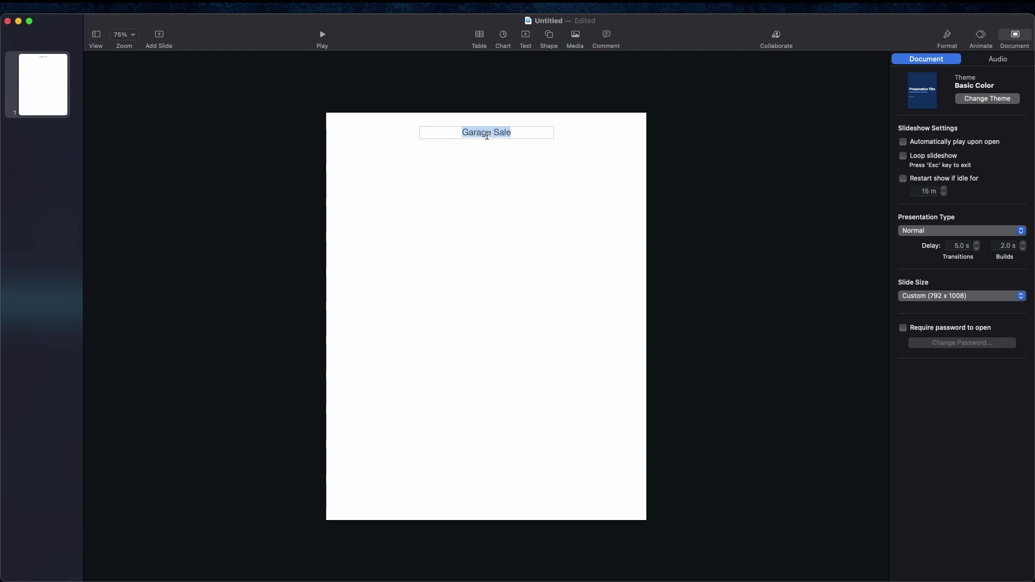
{"action": "left_click", "coordinate": [947, 36]}
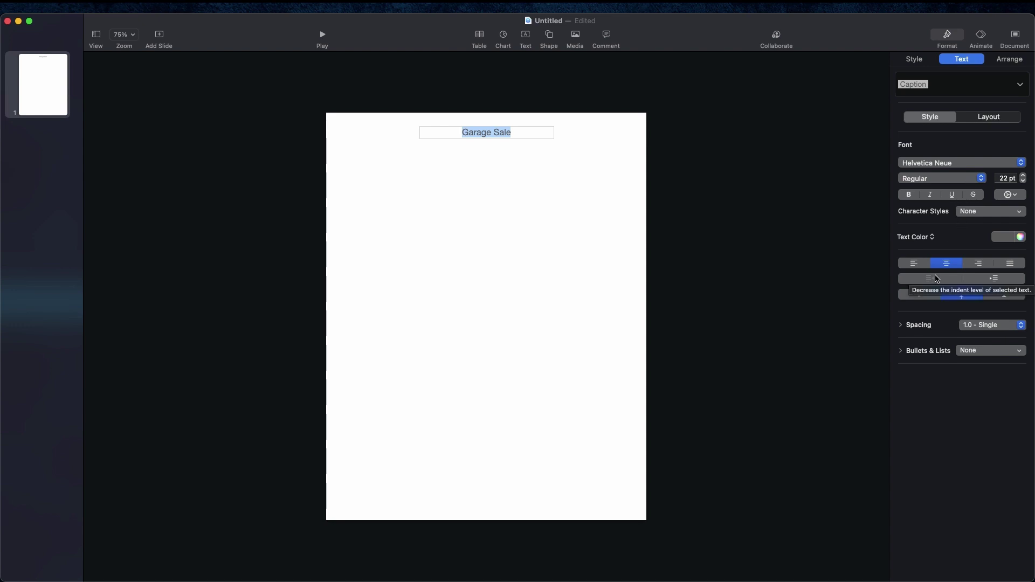
{"action": "left_click", "coordinate": [1023, 175]}
{"action": "left_click", "coordinate": [1023, 176]}
{"action": "left_click", "coordinate": [1023, 175]}
{"action": "left_click", "coordinate": [1023, 175]}
{"action": "left_click_drag", "start_coordinate": [1023, 175], "coordinate": [1022, 175]}
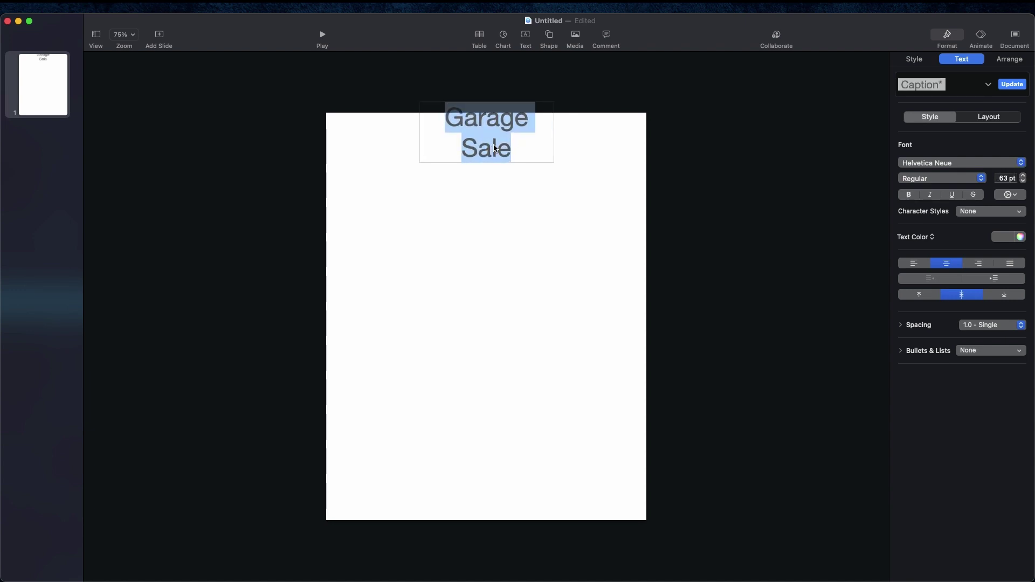
Step: Widen the heading box so it fits on one line and recentre it at the top
{"action": "left_click", "coordinate": [536, 142]}
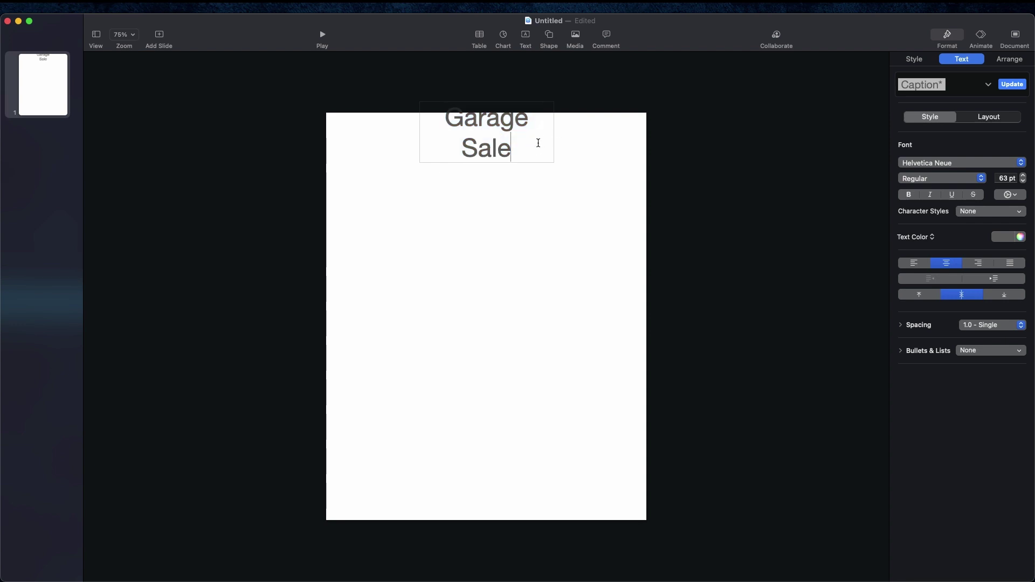
{"action": "left_click", "coordinate": [555, 139]}
{"action": "left_click", "coordinate": [554, 137]}
{"action": "left_click_drag", "start_coordinate": [554, 133], "coordinate": [607, 135]}
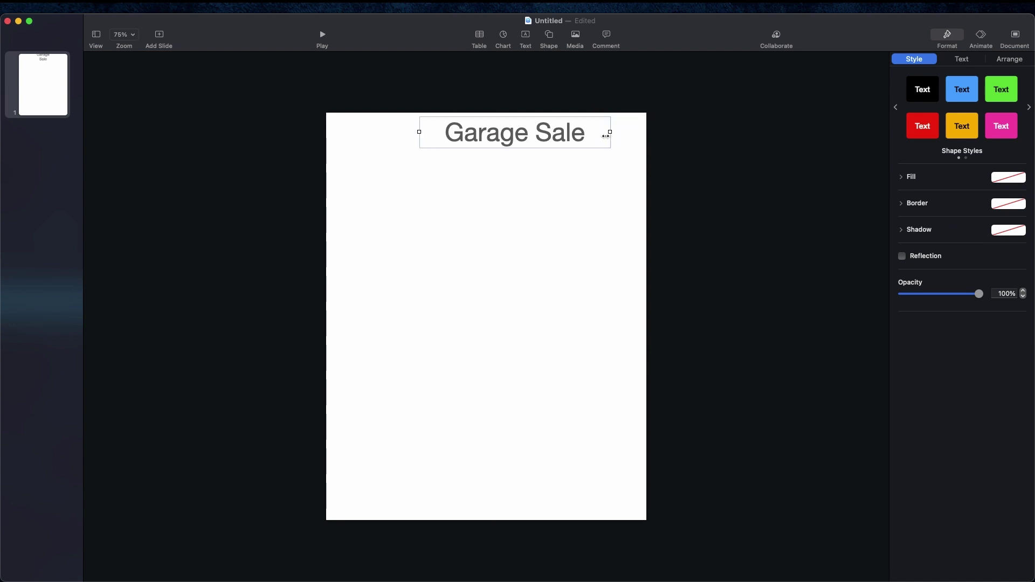
{"action": "left_click_drag", "start_coordinate": [526, 136], "coordinate": [501, 139]}
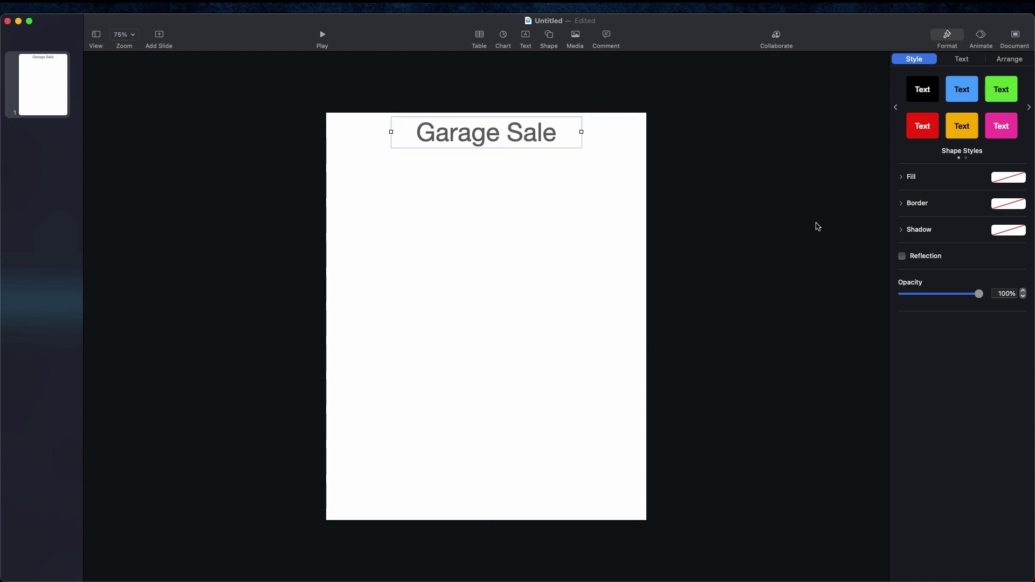
{"action": "left_click", "coordinate": [948, 37]}
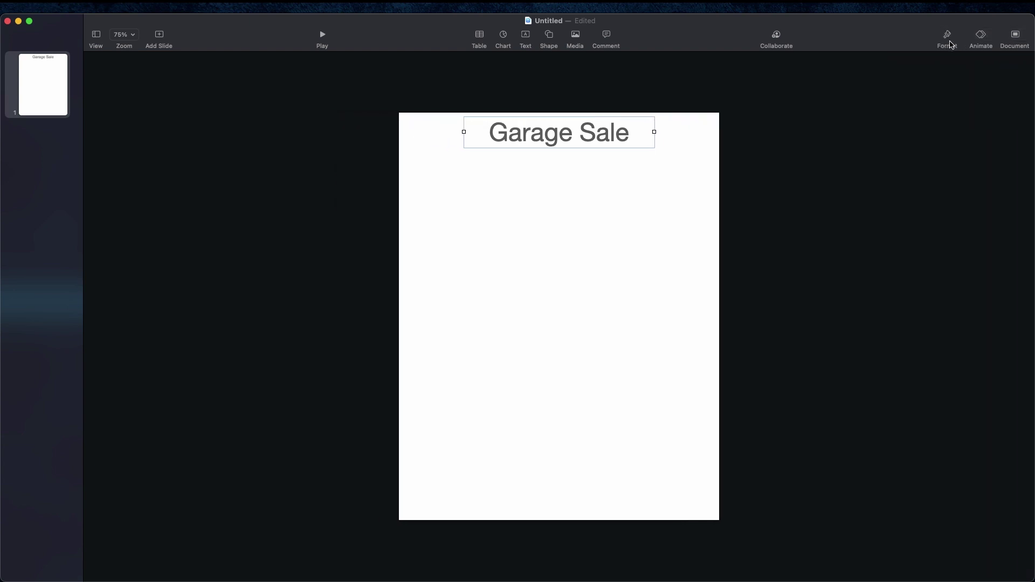
{"action": "left_click", "coordinate": [948, 39]}
{"action": "left_click", "coordinate": [959, 59]}
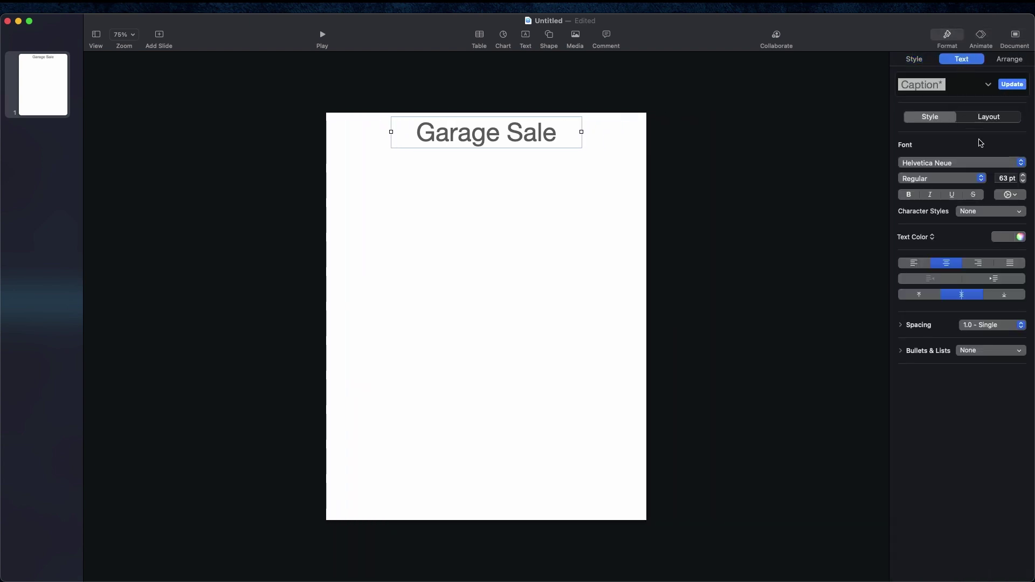
{"action": "left_click", "coordinate": [977, 163]}
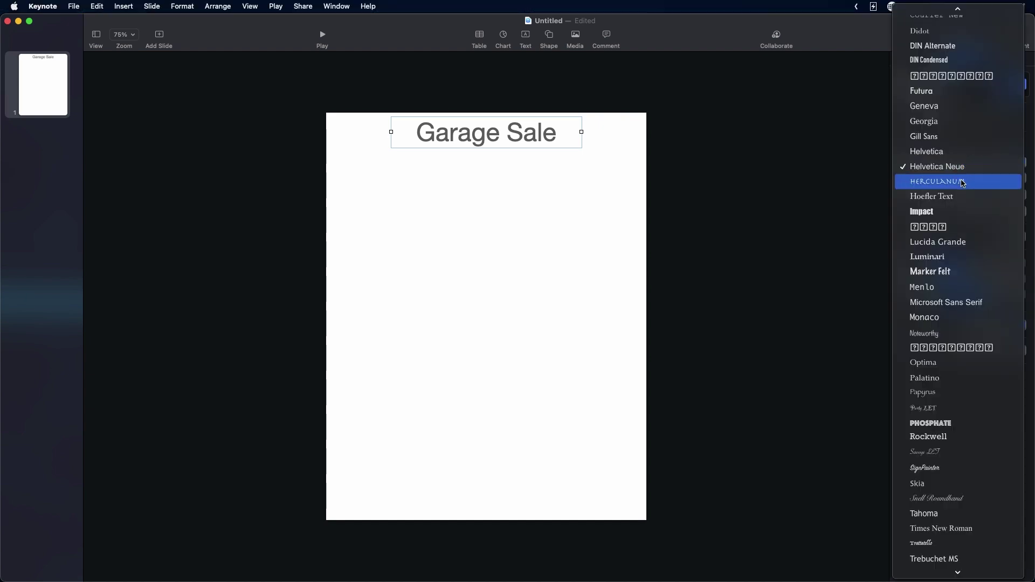
{"action": "left_click", "coordinate": [930, 165]}
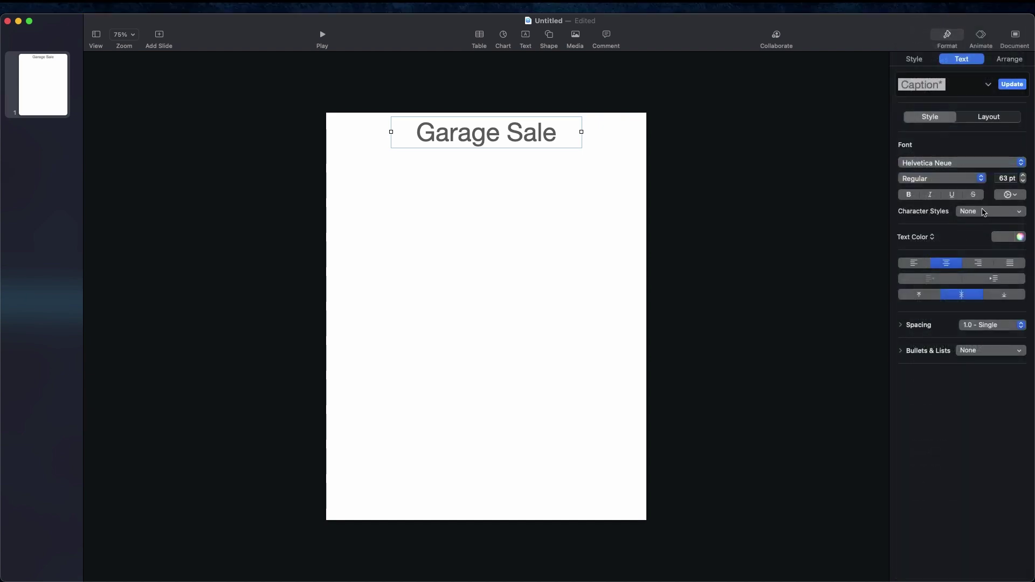
{"action": "left_click", "coordinate": [973, 181]}
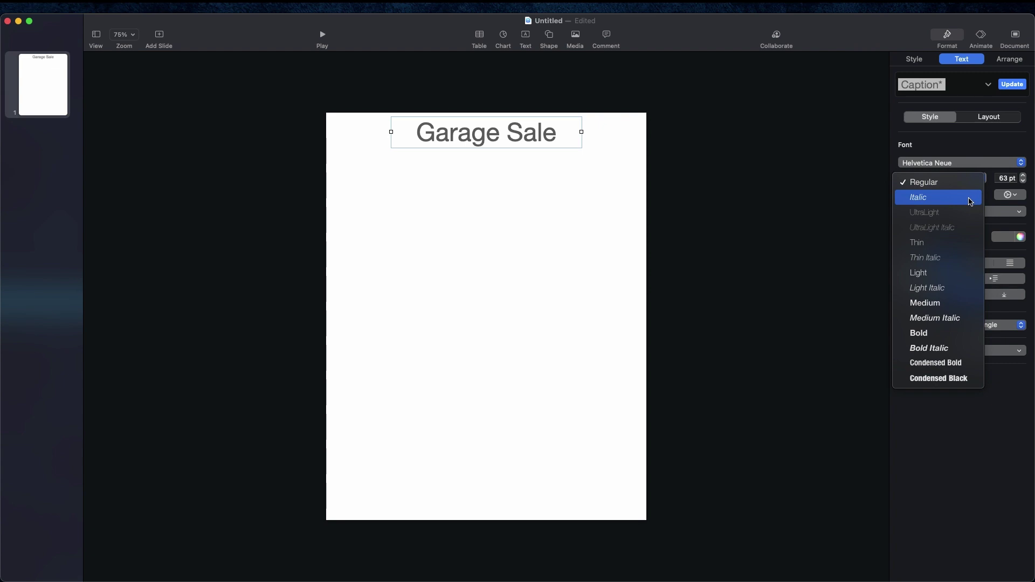
{"action": "left_click", "coordinate": [874, 186]}
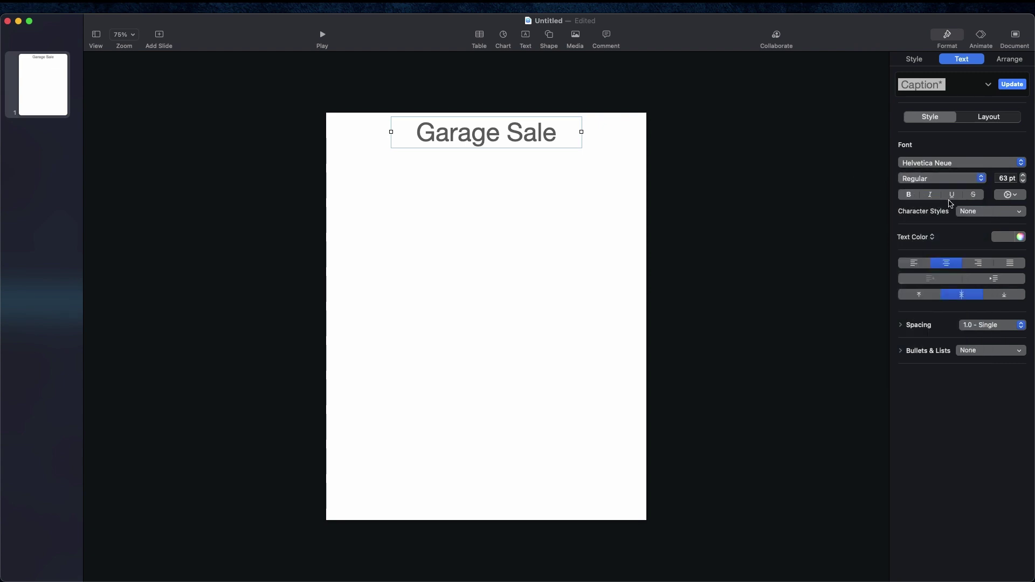
{"action": "left_click", "coordinate": [987, 215]}
{"action": "left_click", "coordinate": [988, 214]}
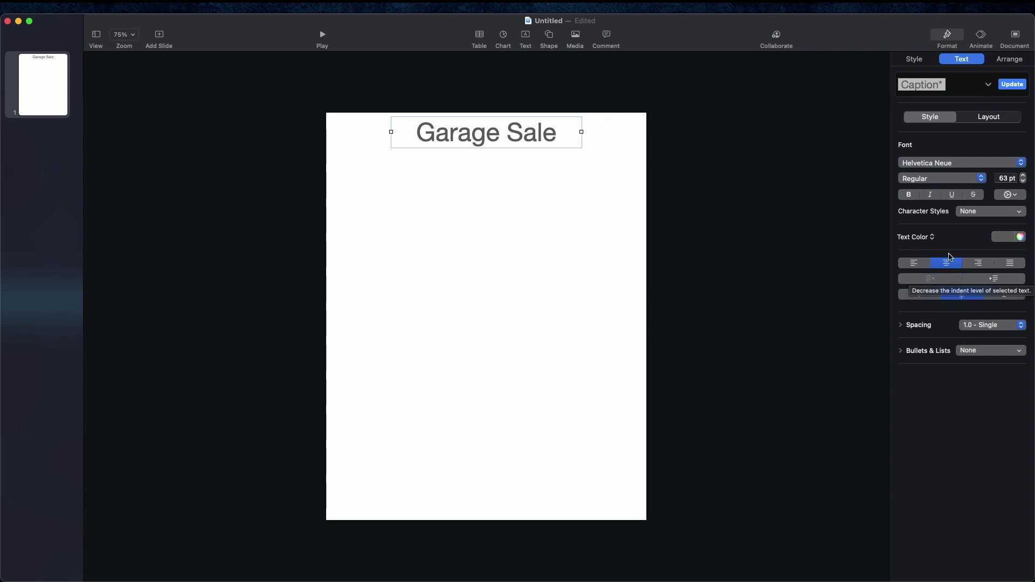
Step: Try rotating and moving the heading, then undo back to 0° at X 160, Y 10 pt
{"action": "left_click", "coordinate": [1005, 59]}
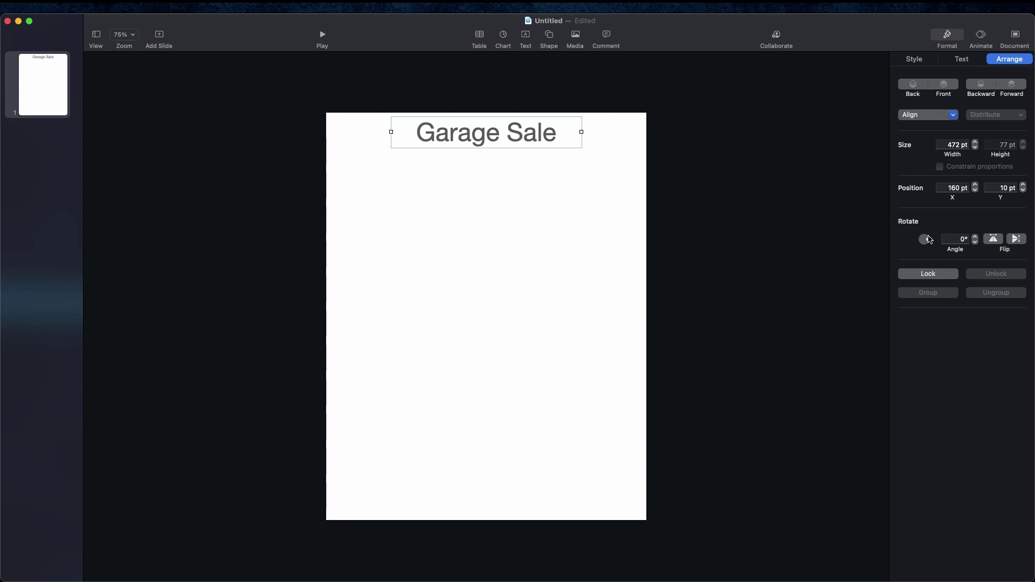
{"action": "left_click_drag", "start_coordinate": [926, 238], "coordinate": [924, 240]}
{"action": "left_click_drag", "start_coordinate": [487, 132], "coordinate": [637, 449]}
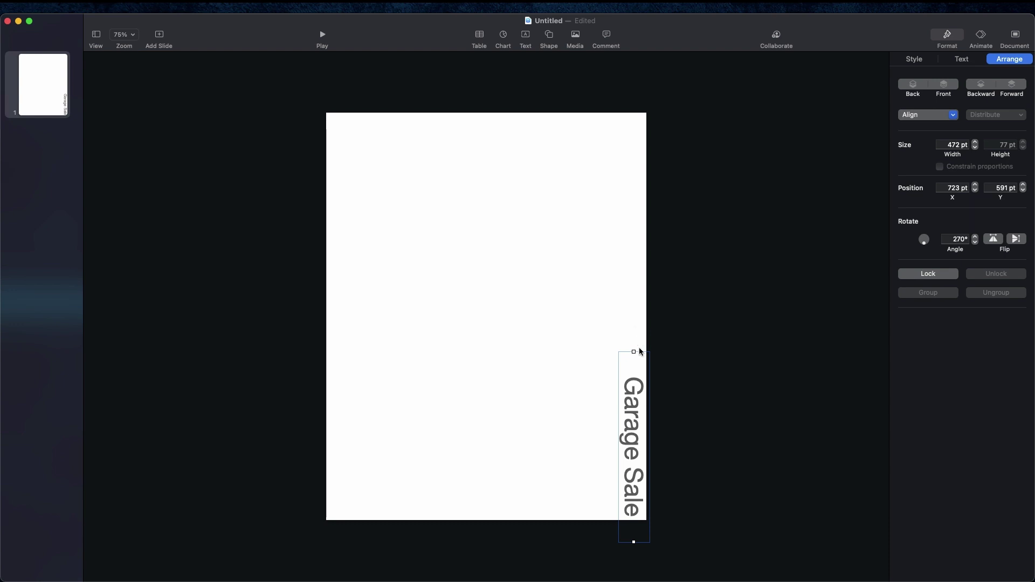
{"action": "left_click_drag", "start_coordinate": [636, 384], "coordinate": [540, 224]}
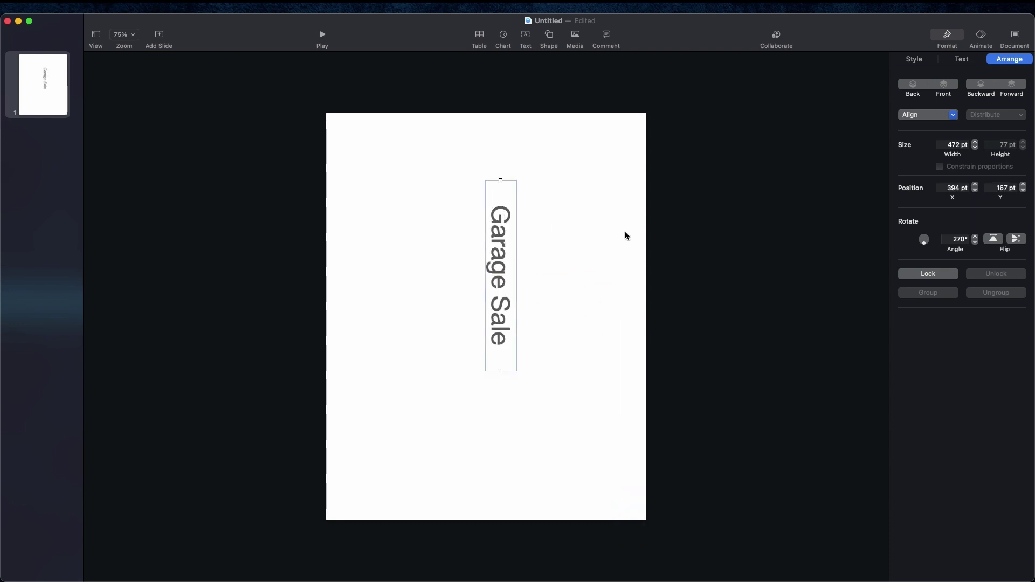
{"action": "key", "text": "super+z"}
{"action": "key", "text": "super+z"}
{"action": "key", "text": "super+z"}
{"action": "key", "text": "super+z"}
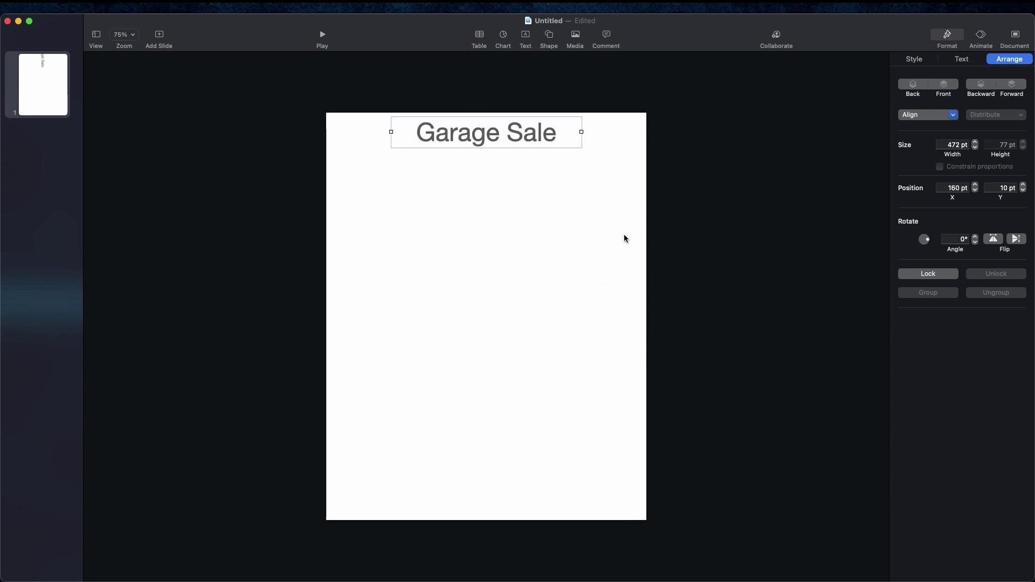
Step: Set the heading's width to 478 pt and its position to X 157, Y 7 pt
{"action": "left_click", "coordinate": [754, 275]}
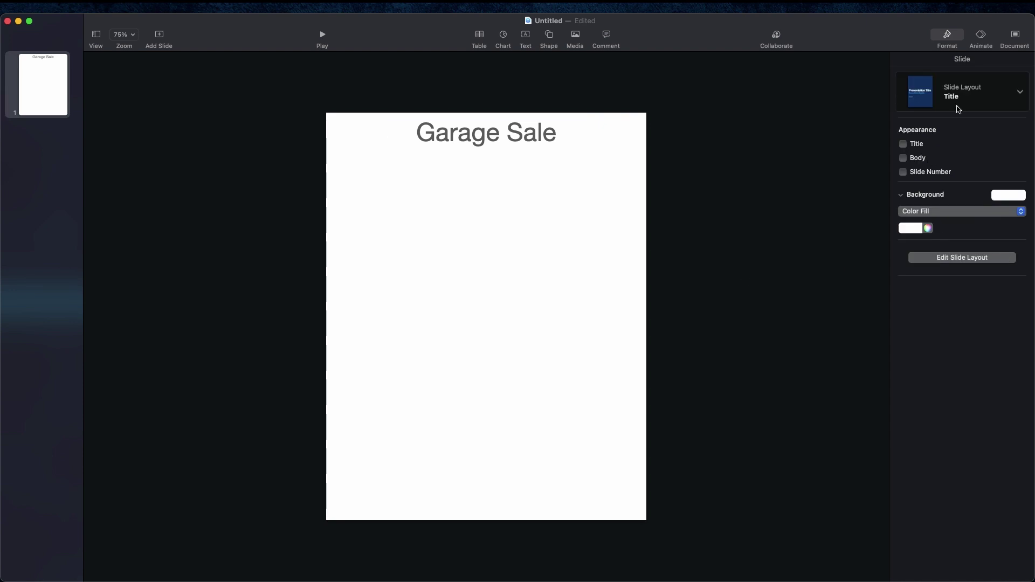
{"action": "left_click", "coordinate": [947, 35]}
{"action": "left_click", "coordinate": [947, 35]}
{"action": "left_click", "coordinate": [500, 138]}
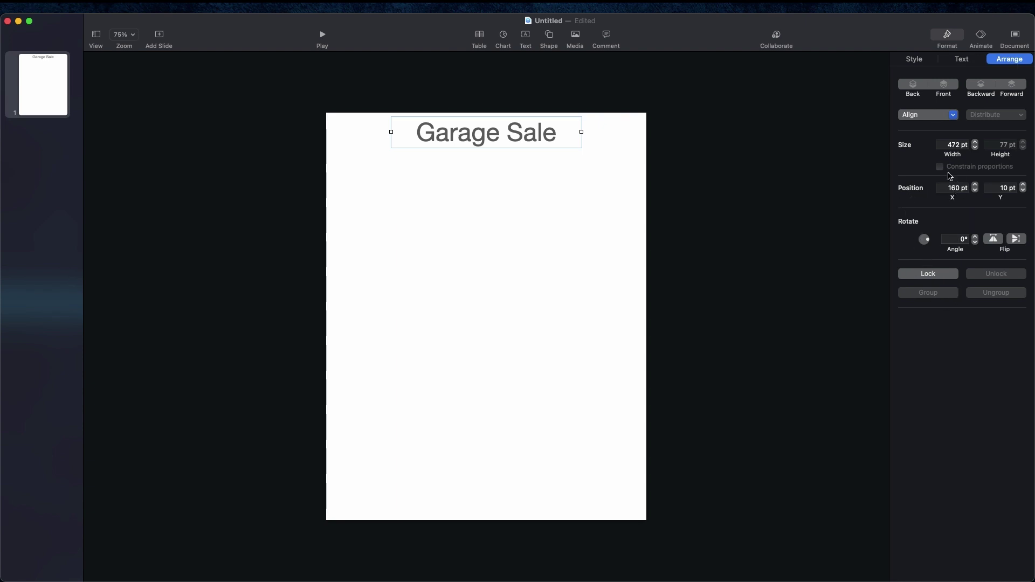
{"action": "left_click", "coordinate": [975, 142]}
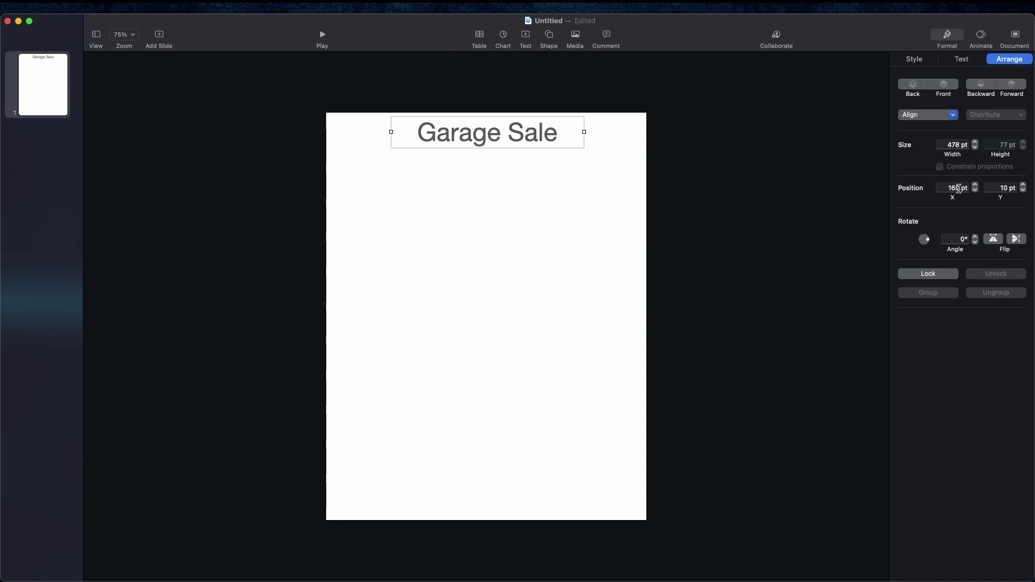
{"action": "left_click", "coordinate": [975, 185]}
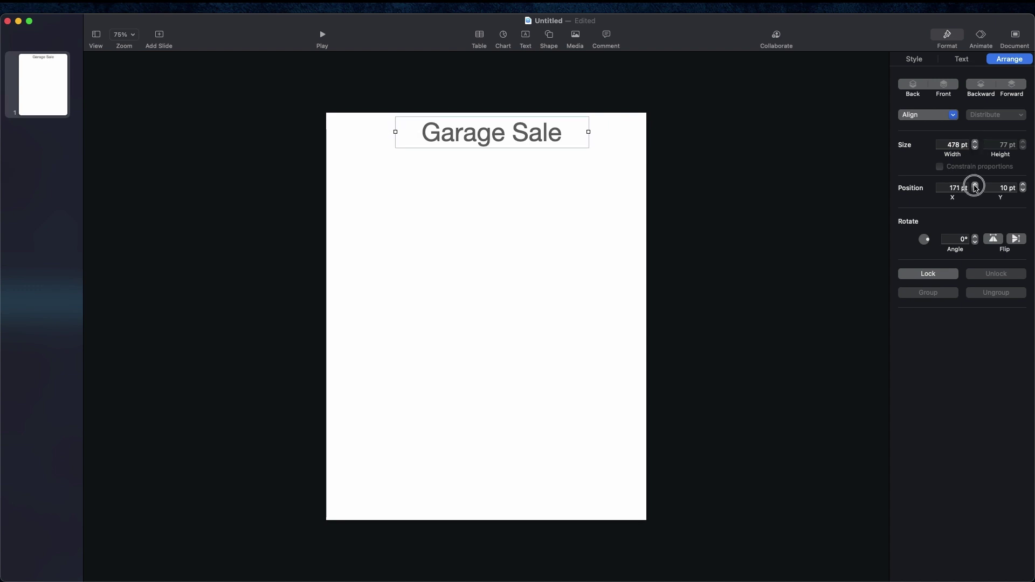
{"action": "left_click", "coordinate": [975, 186]}
{"action": "mouse_move", "coordinate": [503, 142]}
{"action": "left_mouse_down"}
{"action": "mouse_move", "coordinate": [499, 154]}
{"action": "mouse_move", "coordinate": [501, 144]}
{"action": "left_mouse_up"}
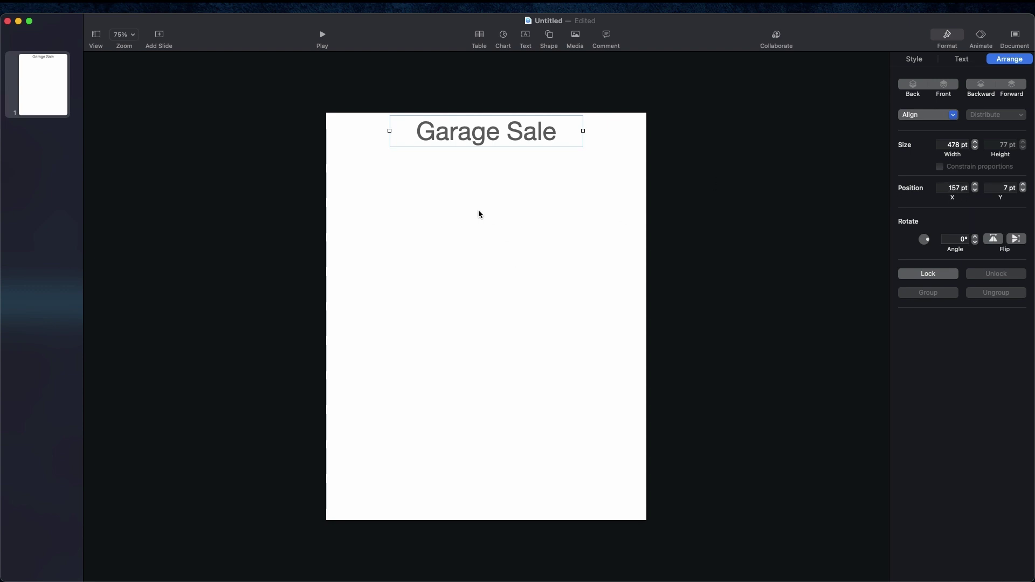
Step: Test horizontal and vertical flips on the heading, leave it upright, then open the shape library
{"action": "left_click", "coordinate": [993, 239]}
{"action": "left_click", "coordinate": [994, 240]}
{"action": "left_click", "coordinate": [1015, 240]}
{"action": "left_click", "coordinate": [1016, 240]}
{"action": "left_click", "coordinate": [566, 289]}
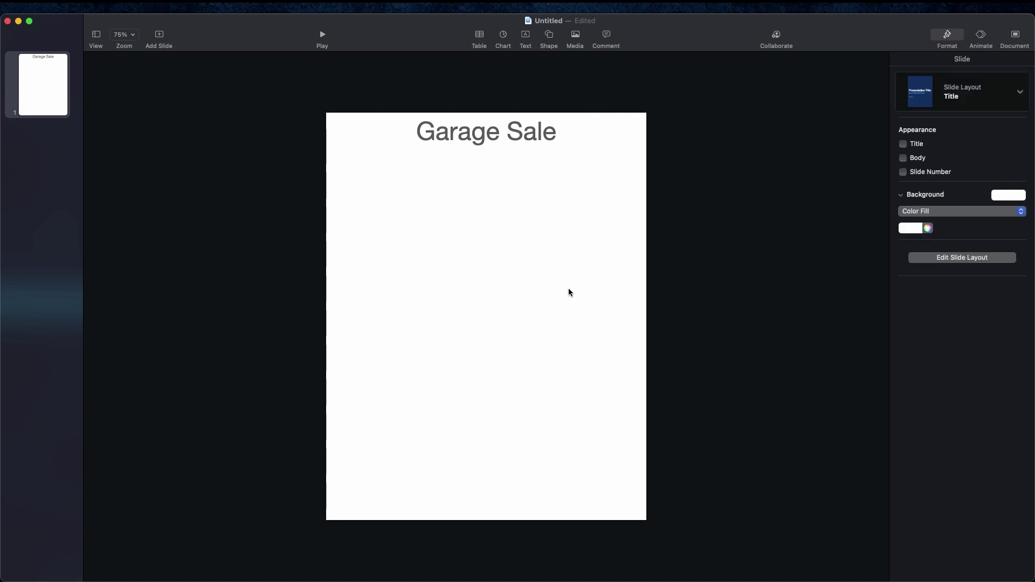
{"action": "left_click", "coordinate": [548, 38]}
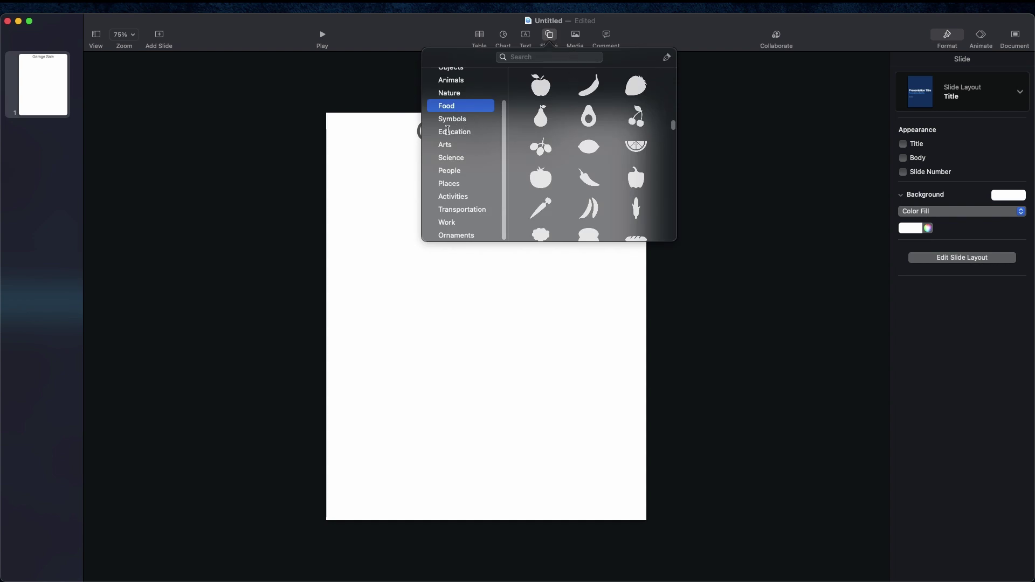
Step: Insert a Basic right-pointing arrow and size it to 342 × 159 pt below the heading
{"action": "scroll", "coordinate": [448, 130], "scroll_direction": "up", "scroll_amount": 3}
{"action": "left_click", "coordinate": [452, 94]}
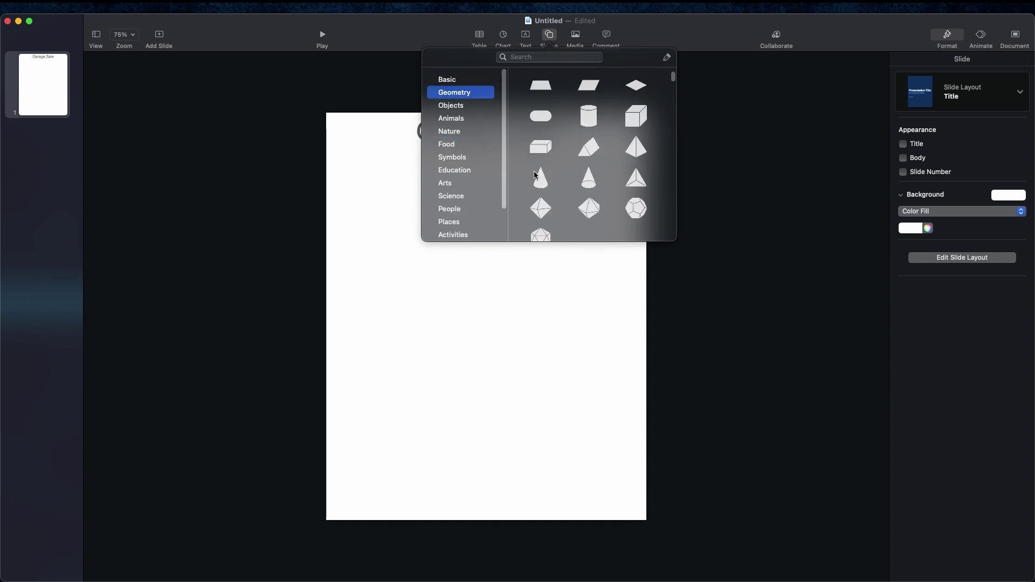
{"action": "left_click", "coordinate": [447, 80]}
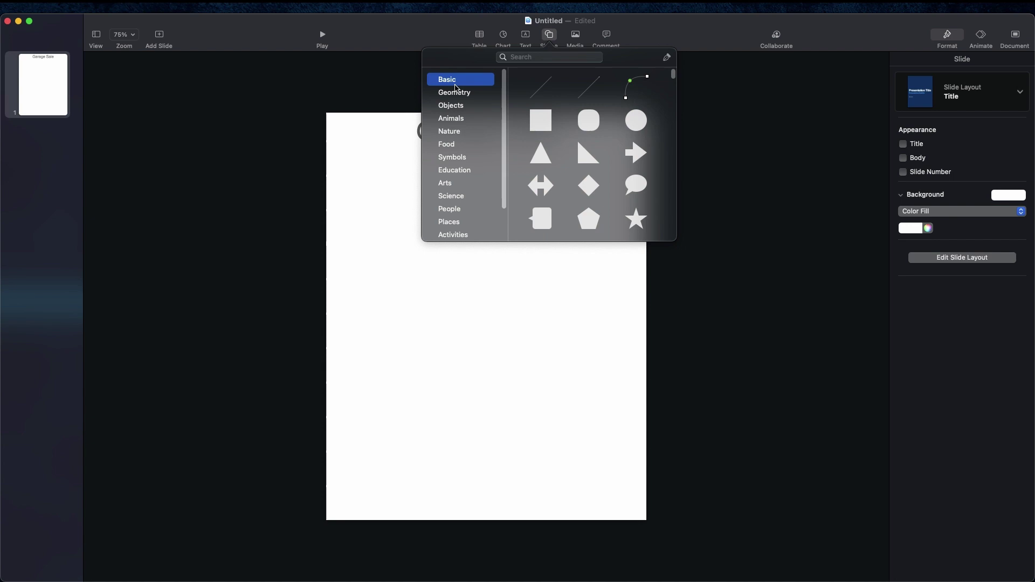
{"action": "left_click", "coordinate": [635, 154]}
{"action": "left_click_drag", "start_coordinate": [496, 322], "coordinate": [356, 199]}
{"action": "left_click_drag", "start_coordinate": [467, 201], "coordinate": [505, 195]}
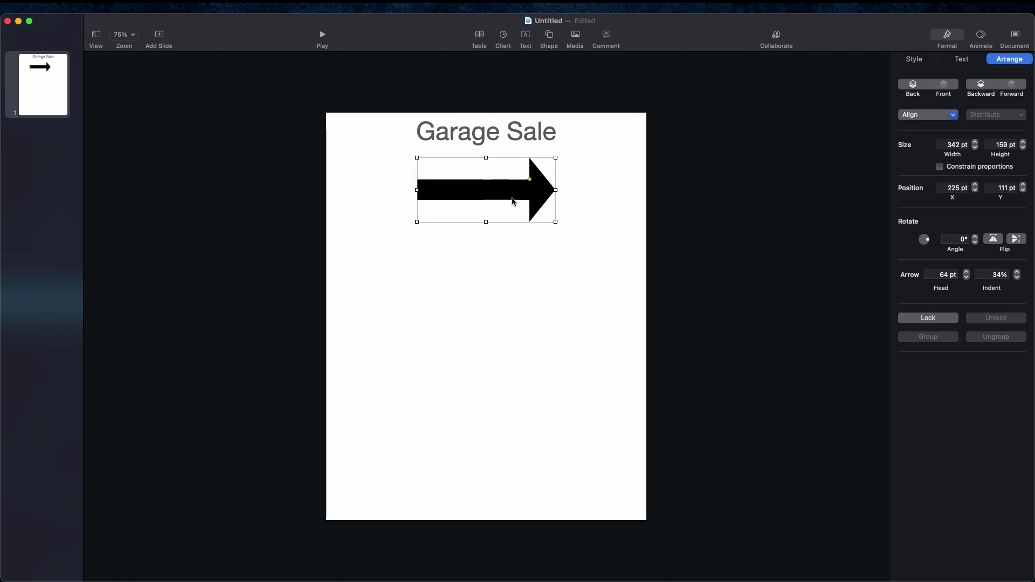
Step: Try red, gradient and image fills on the arrow, ending with No Fill
{"action": "left_click", "coordinate": [921, 63]}
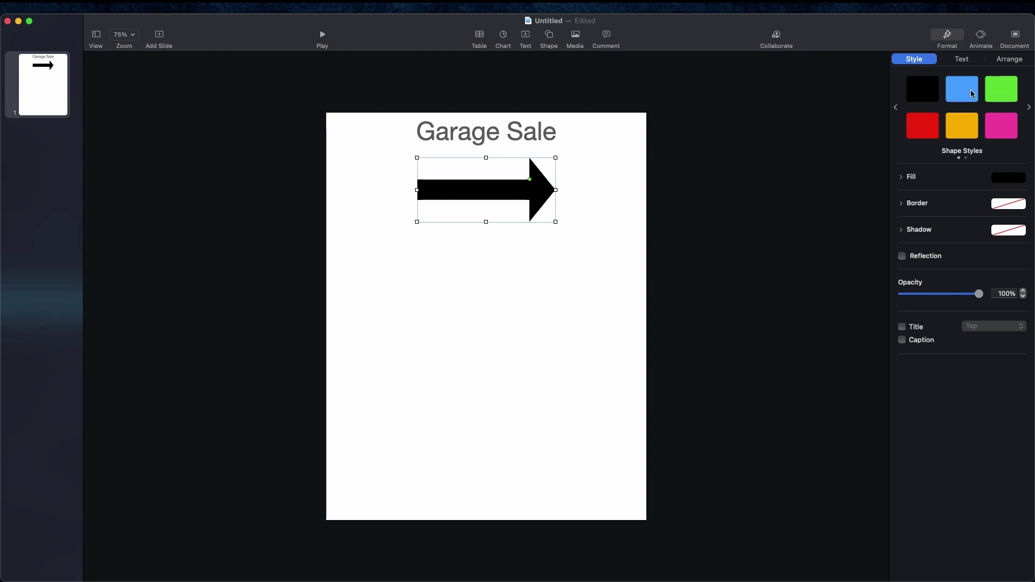
{"action": "left_click", "coordinate": [938, 129]}
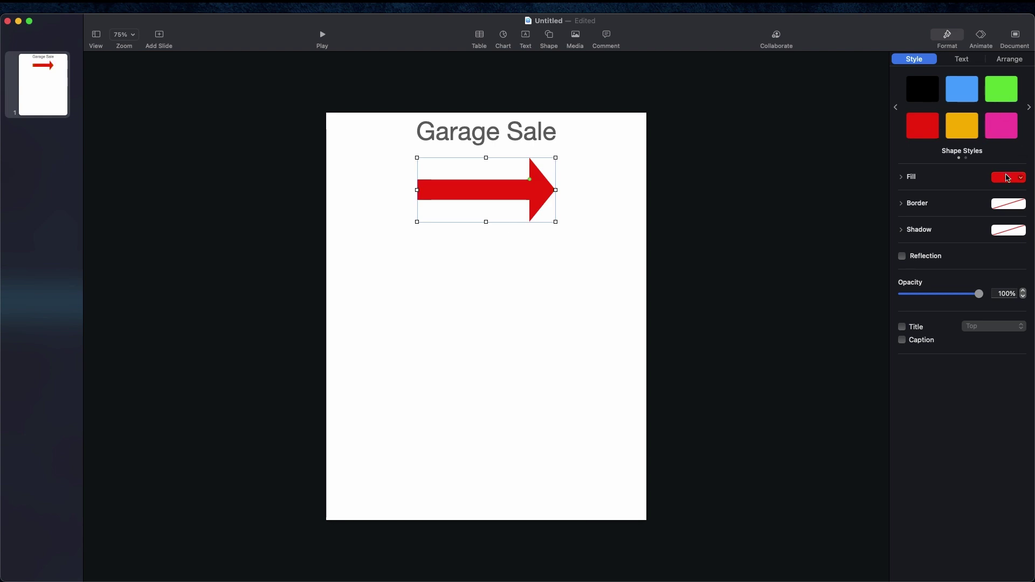
{"action": "left_click", "coordinate": [1021, 182]}
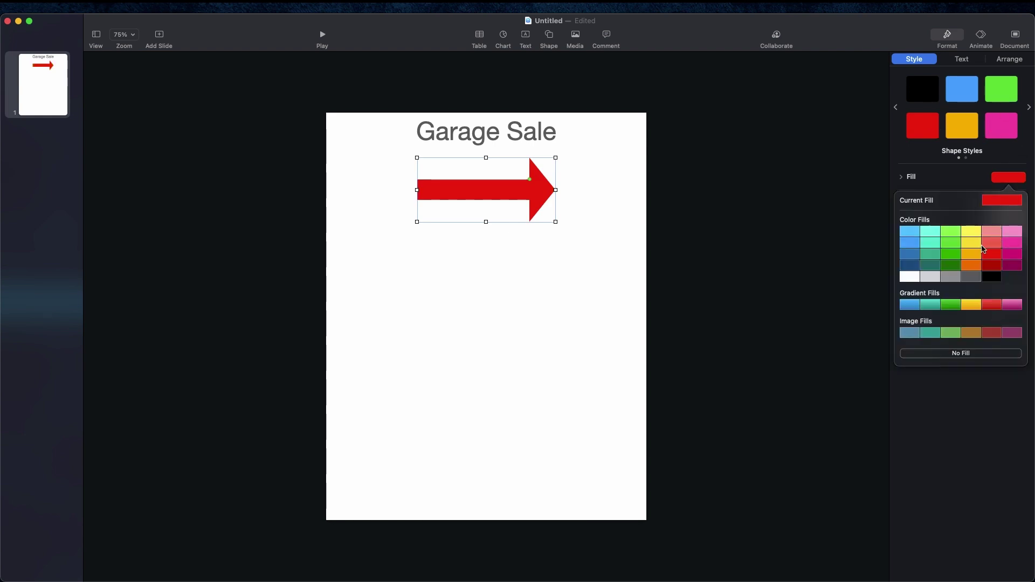
{"action": "left_click", "coordinate": [912, 307]}
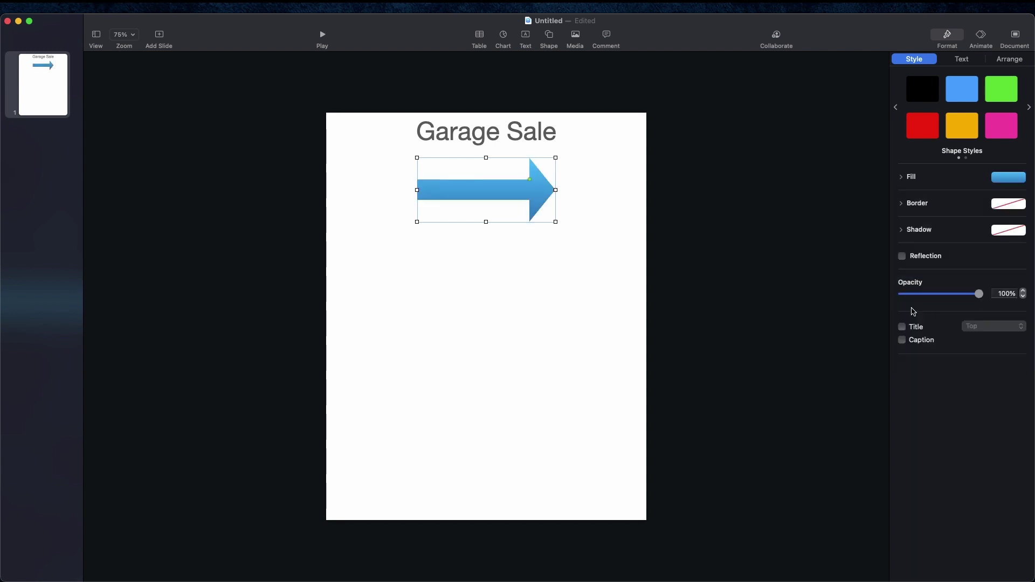
{"action": "left_click", "coordinate": [1020, 180]}
{"action": "left_click", "coordinate": [918, 332]}
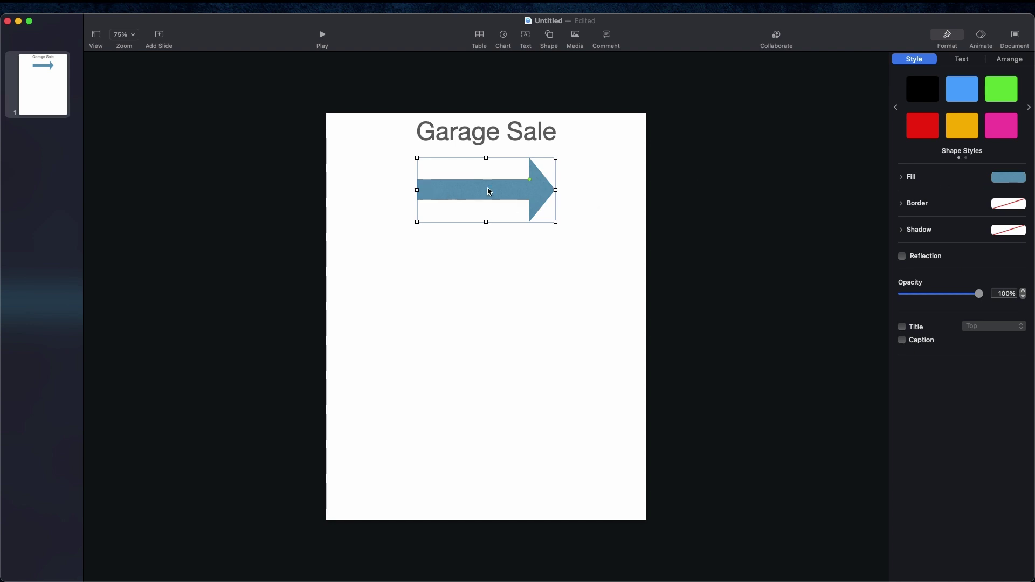
{"action": "left_click", "coordinate": [1021, 177]}
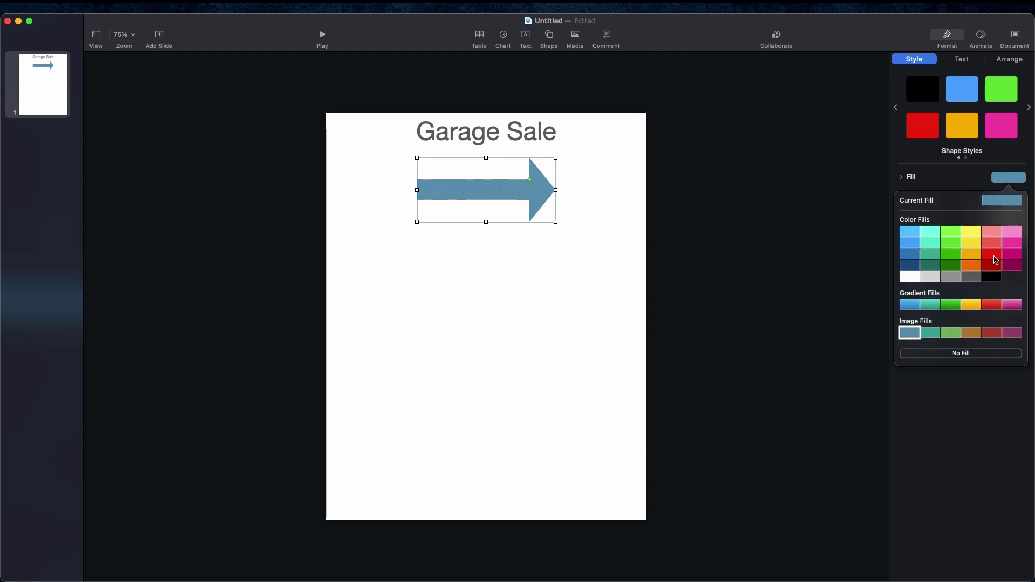
{"action": "left_click", "coordinate": [954, 353]}
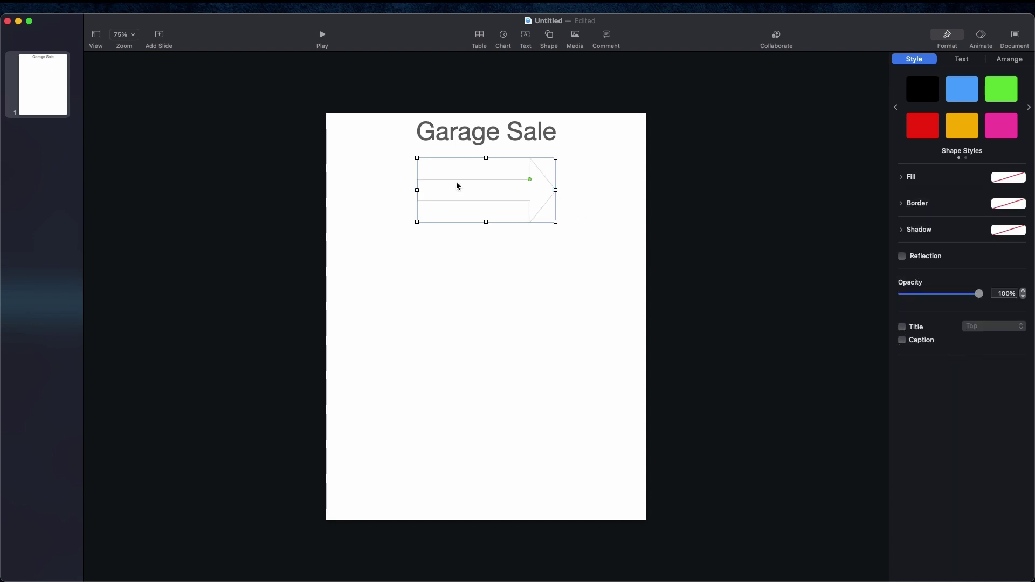
Step: Give the arrow a 5 pt black line border and a drop shadow
{"action": "left_click", "coordinate": [901, 205]}
{"action": "left_click", "coordinate": [948, 220]}
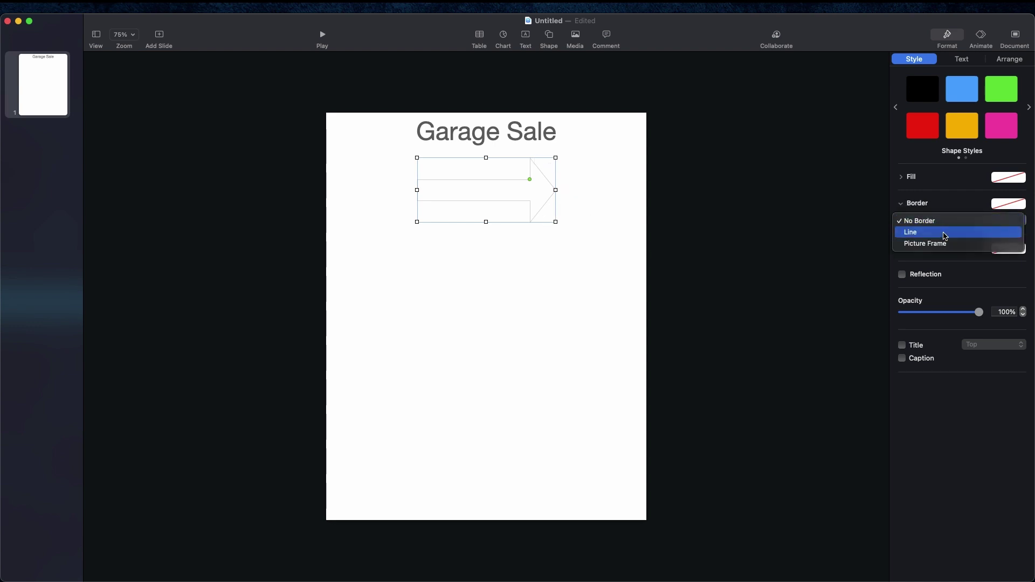
{"action": "left_click", "coordinate": [946, 232]}
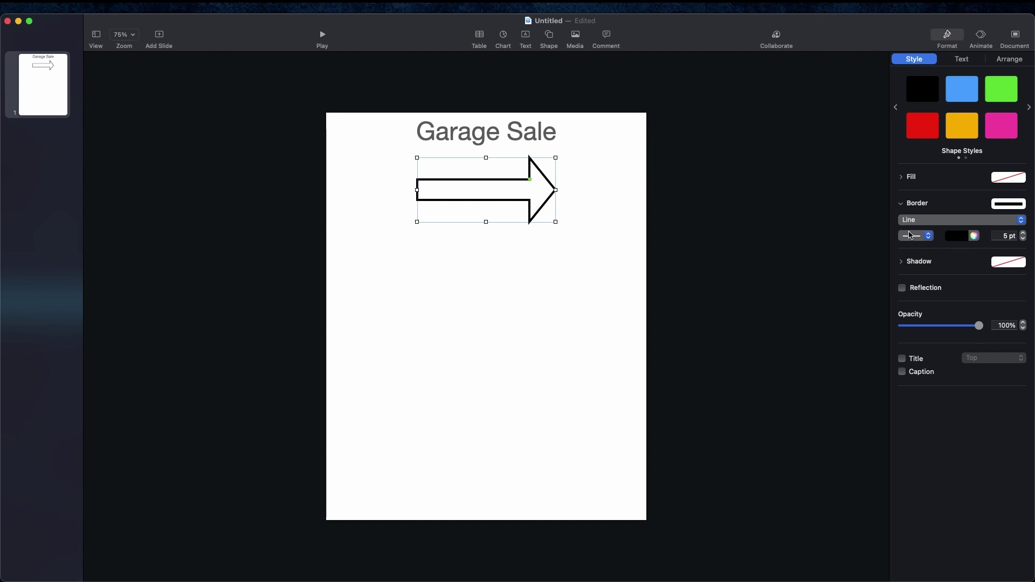
{"action": "left_click", "coordinate": [916, 263]}
{"action": "left_click", "coordinate": [919, 280]}
{"action": "left_click", "coordinate": [922, 291]}
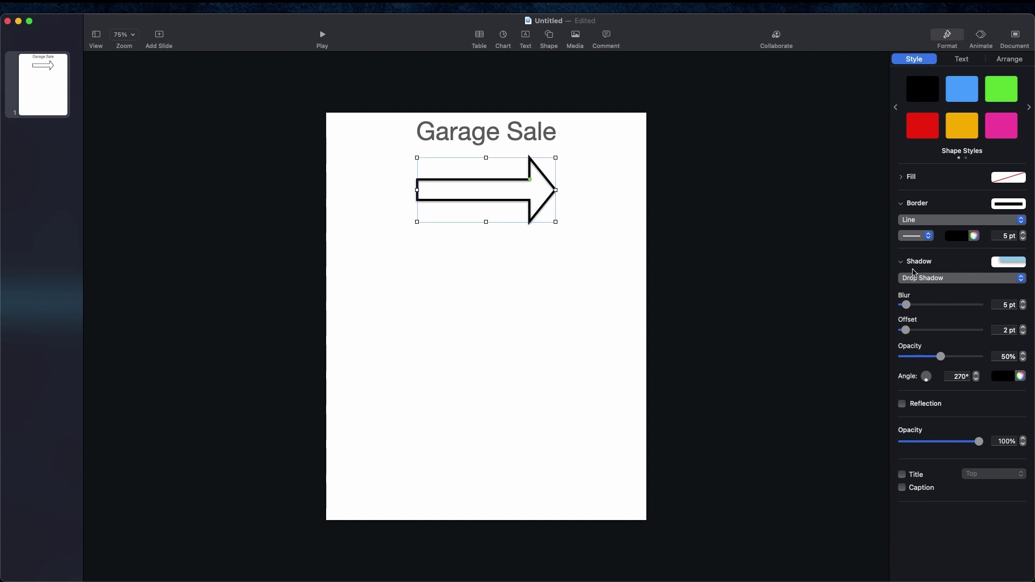
{"action": "left_click", "coordinate": [547, 299]}
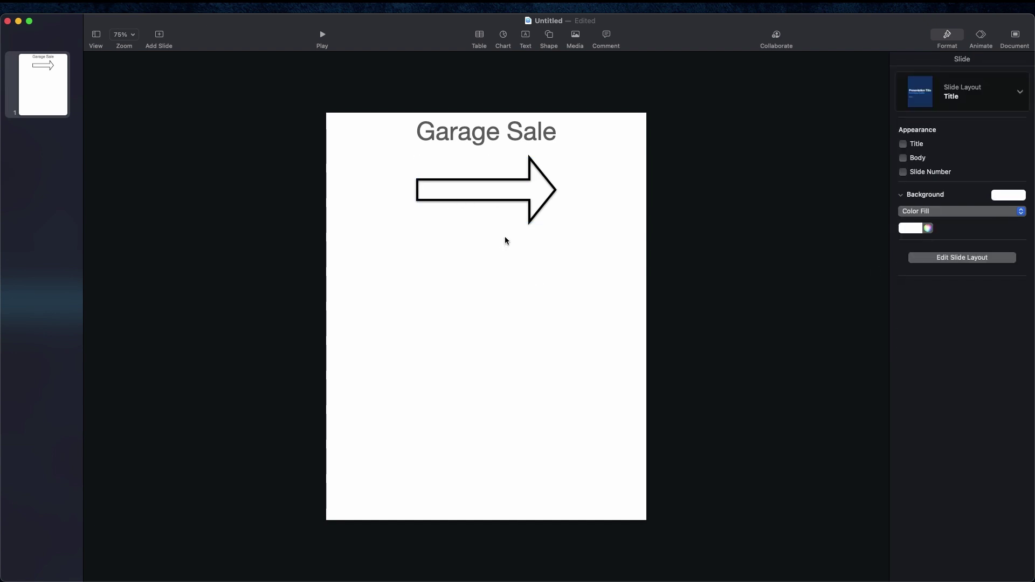
{"action": "left_click", "coordinate": [522, 219]}
{"action": "left_click", "coordinate": [513, 261]}
{"action": "mouse_move", "coordinate": [469, 184]}
{"action": "left_mouse_down"}
{"action": "mouse_move", "coordinate": [452, 199]}
{"action": "mouse_move", "coordinate": [460, 180]}
{"action": "mouse_move", "coordinate": [476, 184]}
{"action": "left_mouse_up"}
{"action": "left_click", "coordinate": [561, 86]}
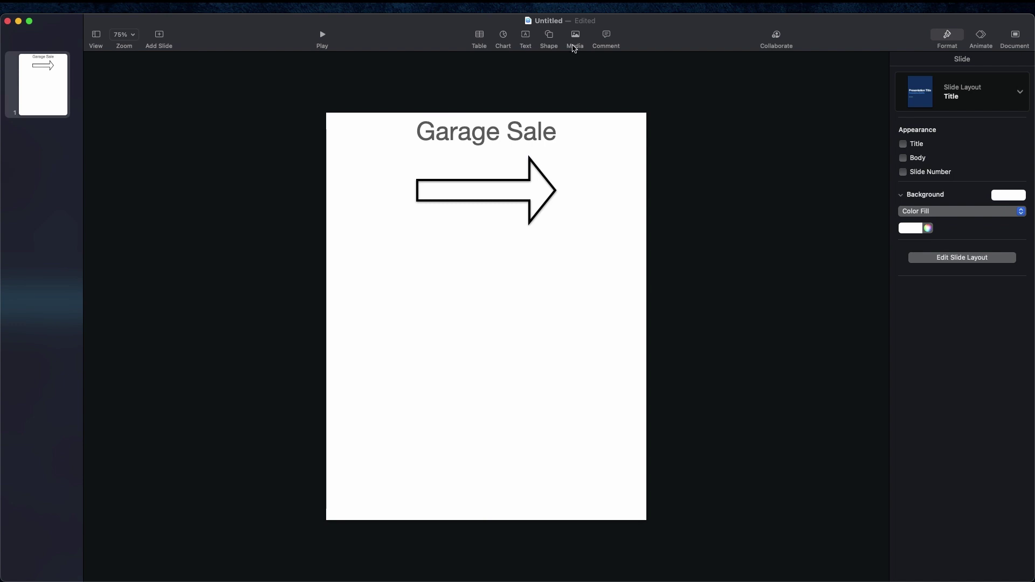
{"action": "left_click", "coordinate": [550, 37]}
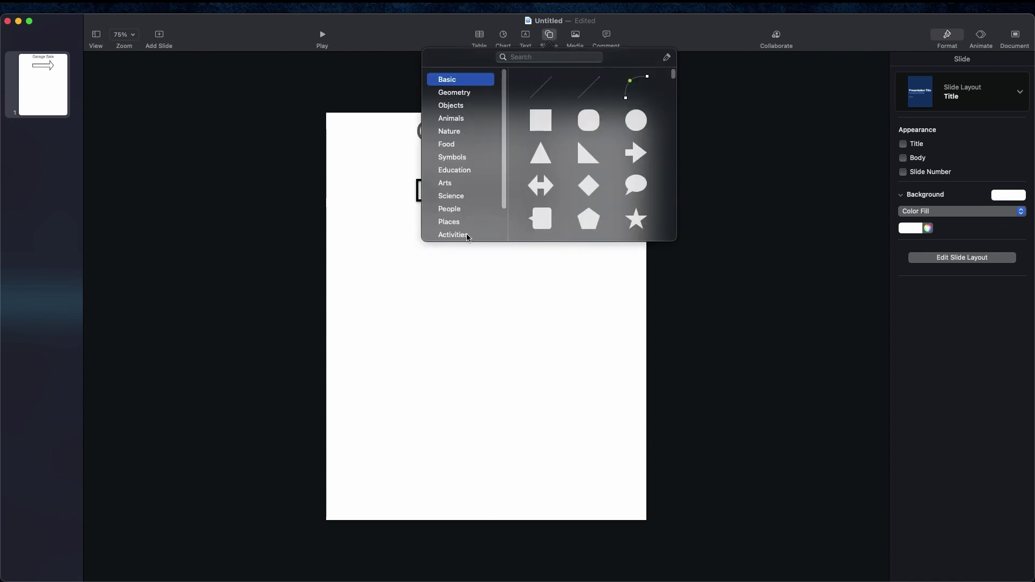
{"action": "left_click", "coordinate": [386, 239]}
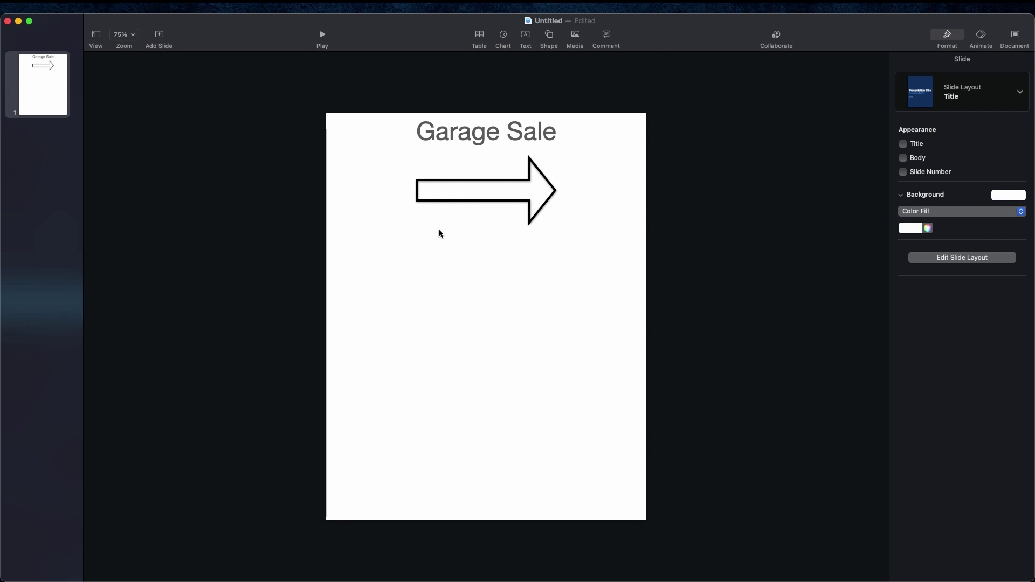
Step: Browse the Photos library via Media and close it without inserting a picture
{"action": "left_click", "coordinate": [576, 36]}
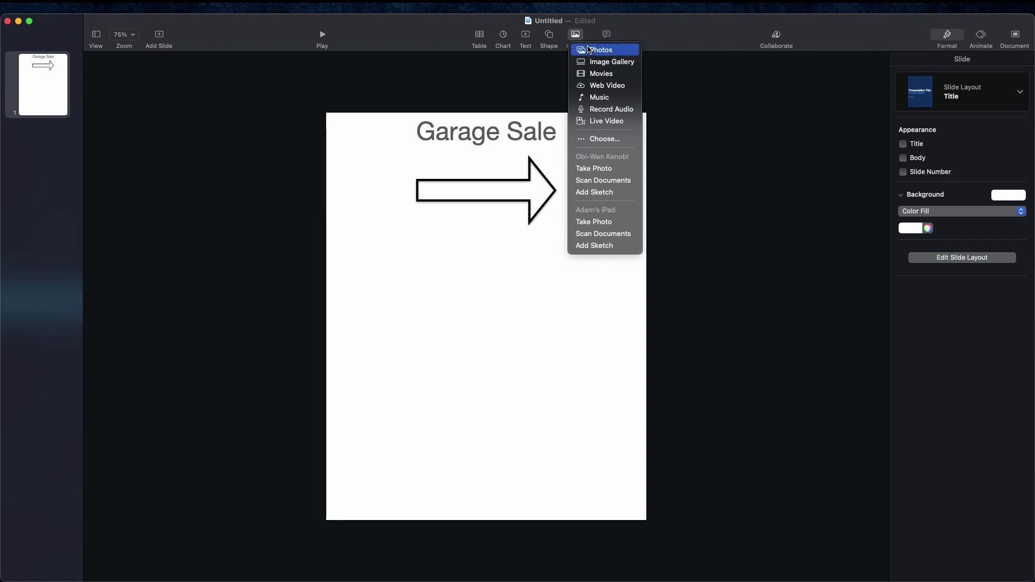
{"action": "left_click", "coordinate": [588, 49]}
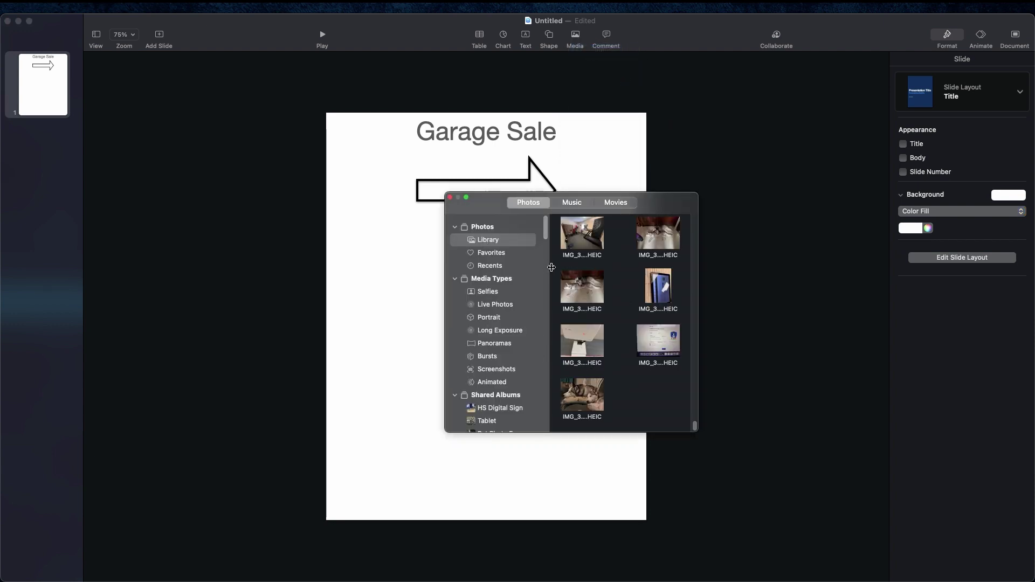
{"action": "left_click", "coordinate": [449, 197]}
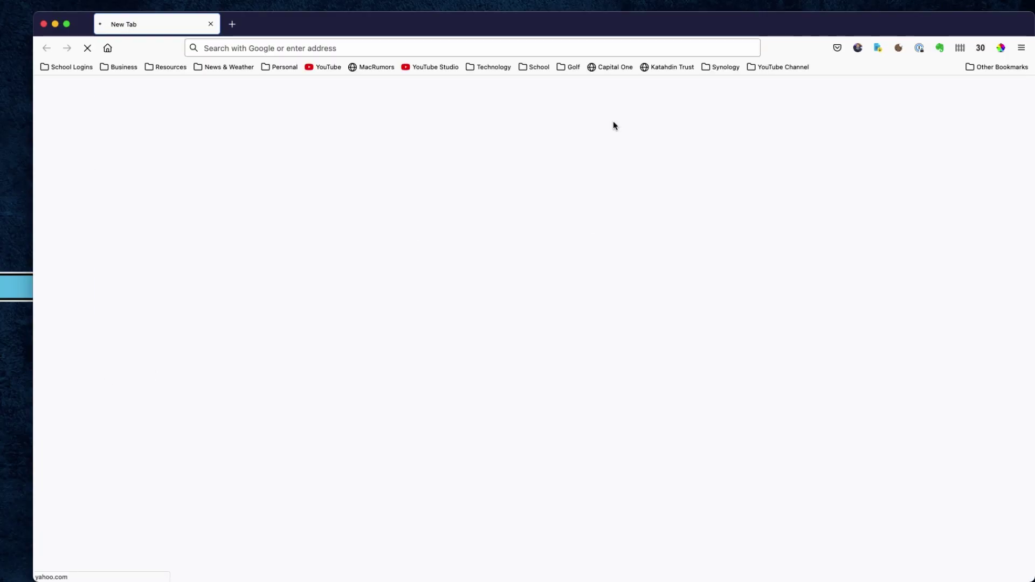
Step: Go to Google Images and search for 'garage sale'
{"action": "left_click_drag", "start_coordinate": [485, 28], "coordinate": [480, 104]}
{"action": "left_click", "coordinate": [361, 124]}
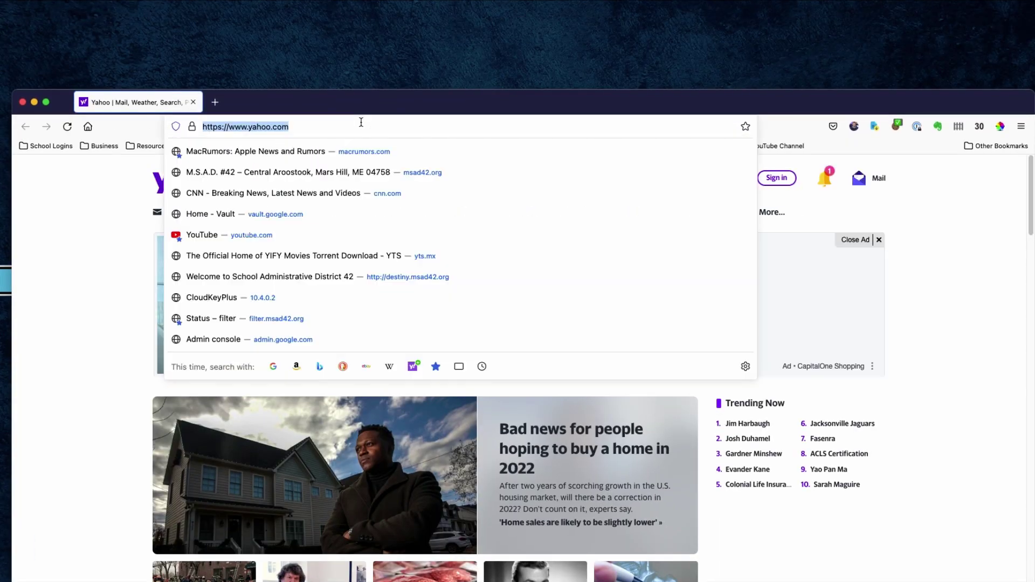
{"action": "type", "text": "images"}
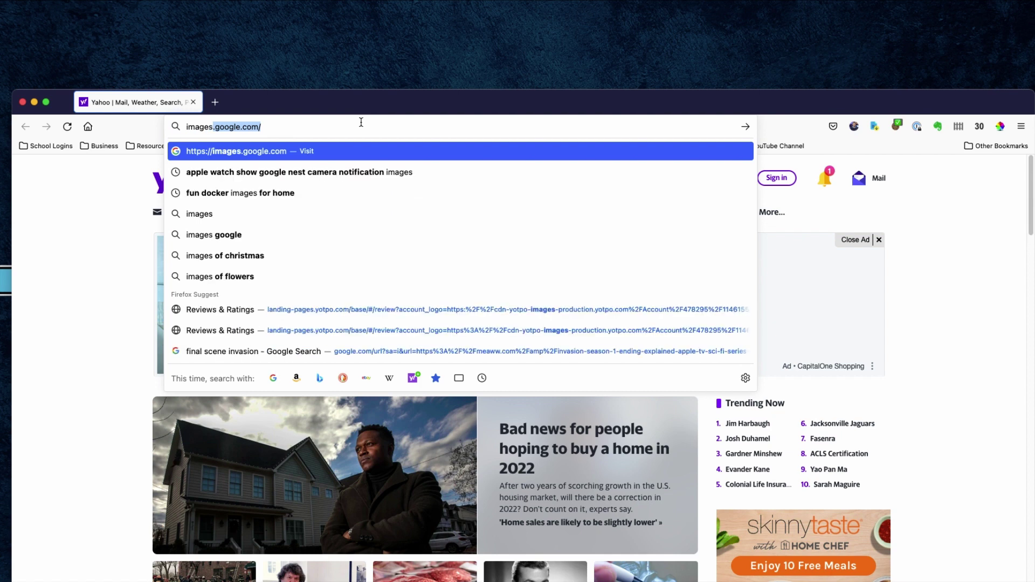
{"action": "key", "text": "Return"}
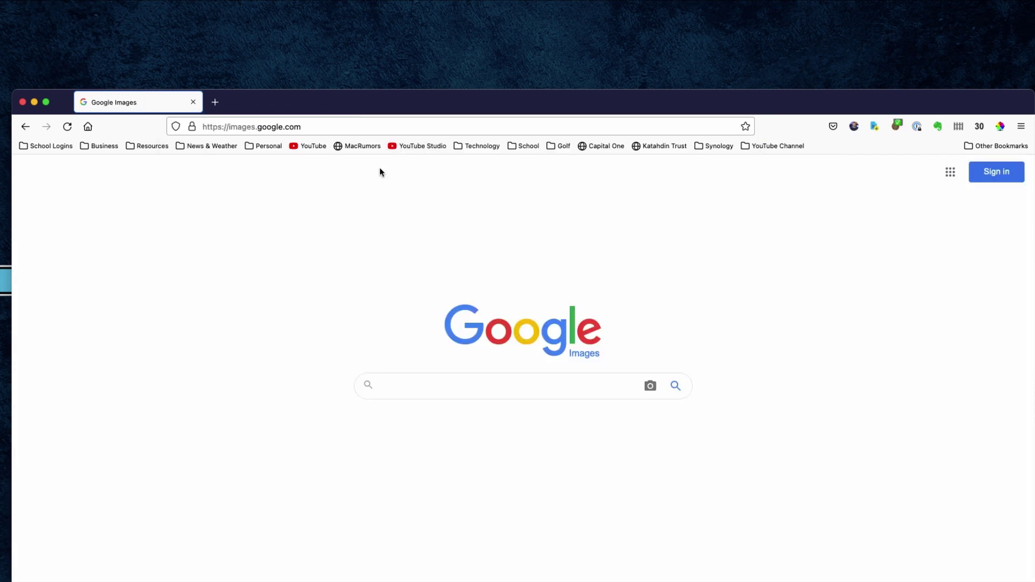
{"action": "left_click", "coordinate": [399, 384]}
{"action": "type", "text": "garage"}
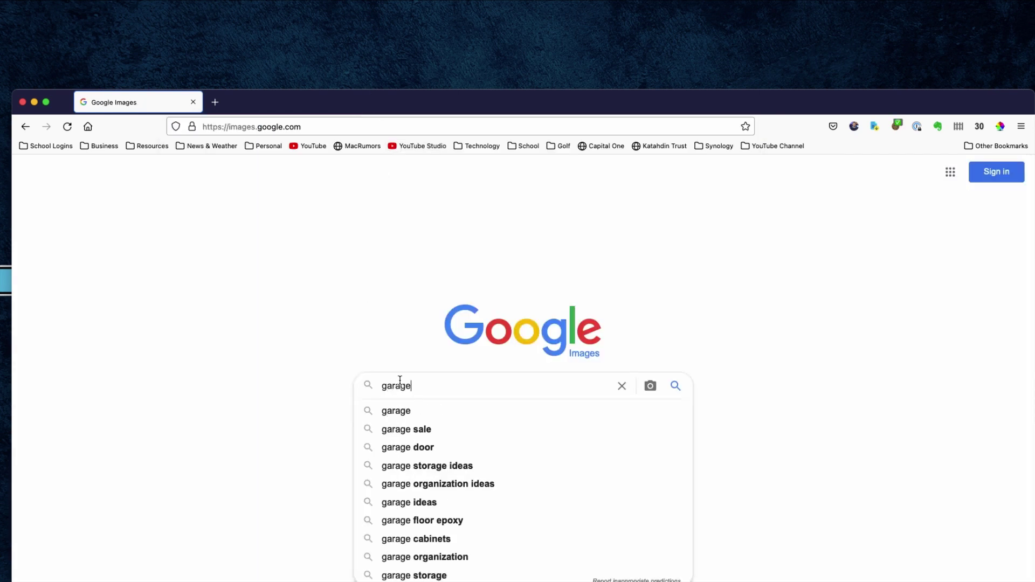
{"action": "type", "text": " sale"}
{"action": "key", "text": "Return"}
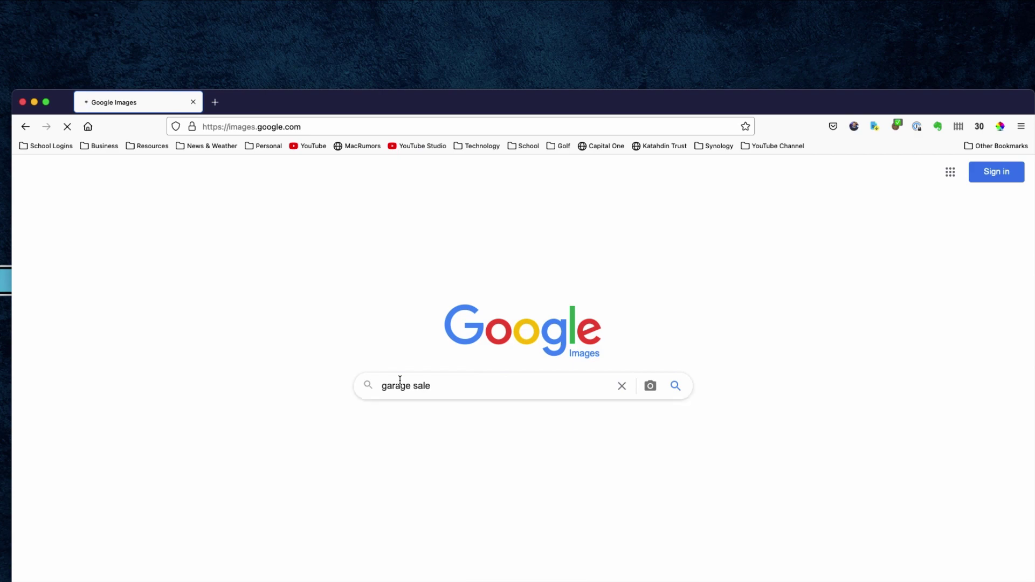
Step: Open the iStock yard-sale photo with the GARAGE SALE sign and copy the image
{"action": "left_click", "coordinate": [396, 348]}
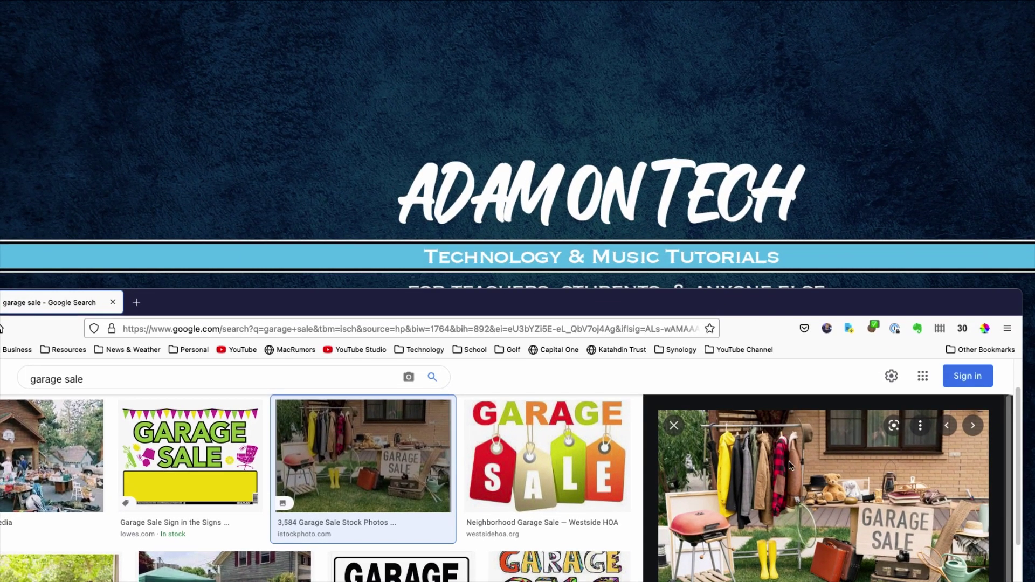
{"action": "left_click", "coordinate": [421, 339]}
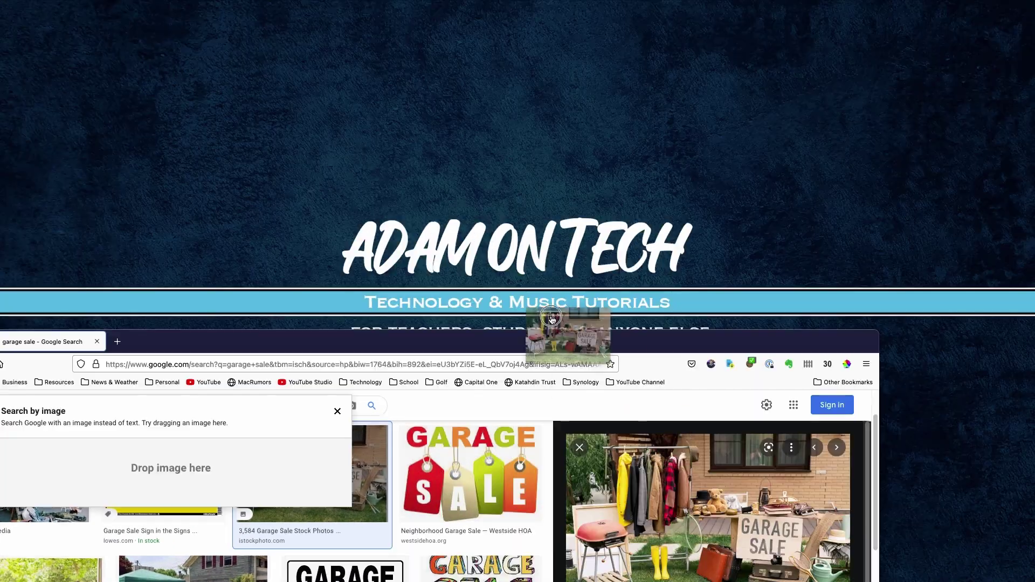
{"action": "left_click", "coordinate": [75, 342]}
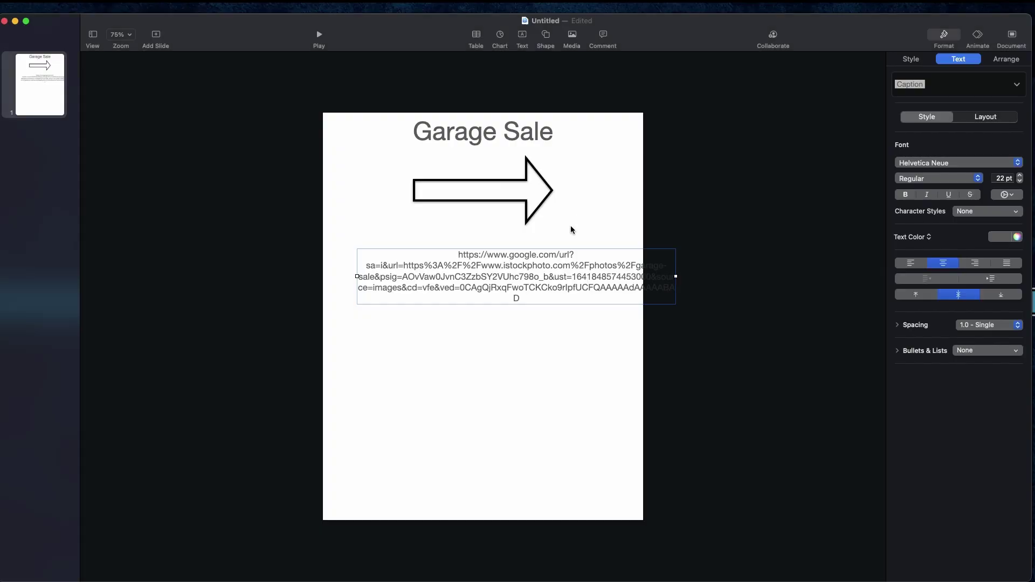
{"action": "key", "text": "BackSpace"}
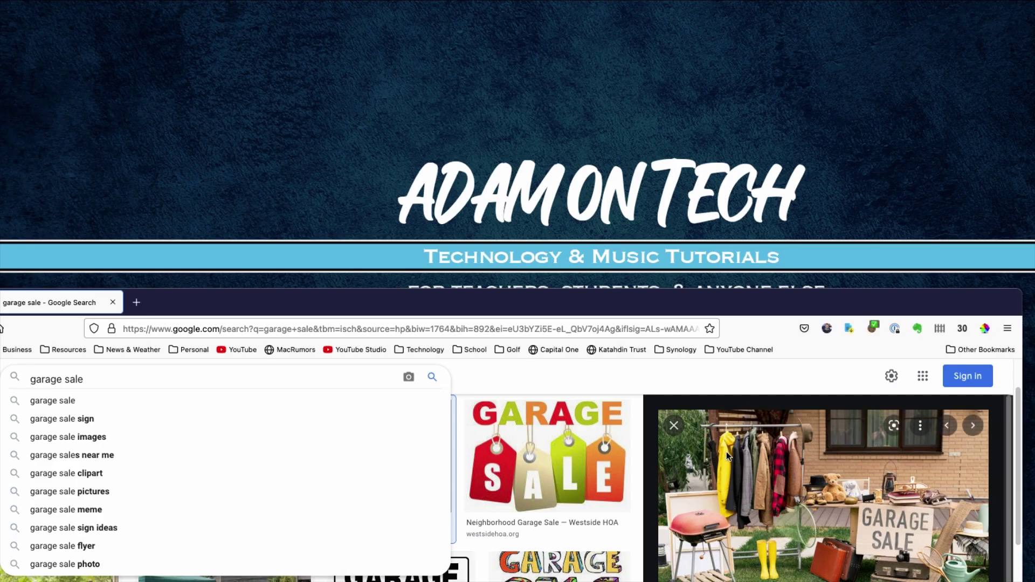
{"action": "right_click", "coordinate": [745, 472]}
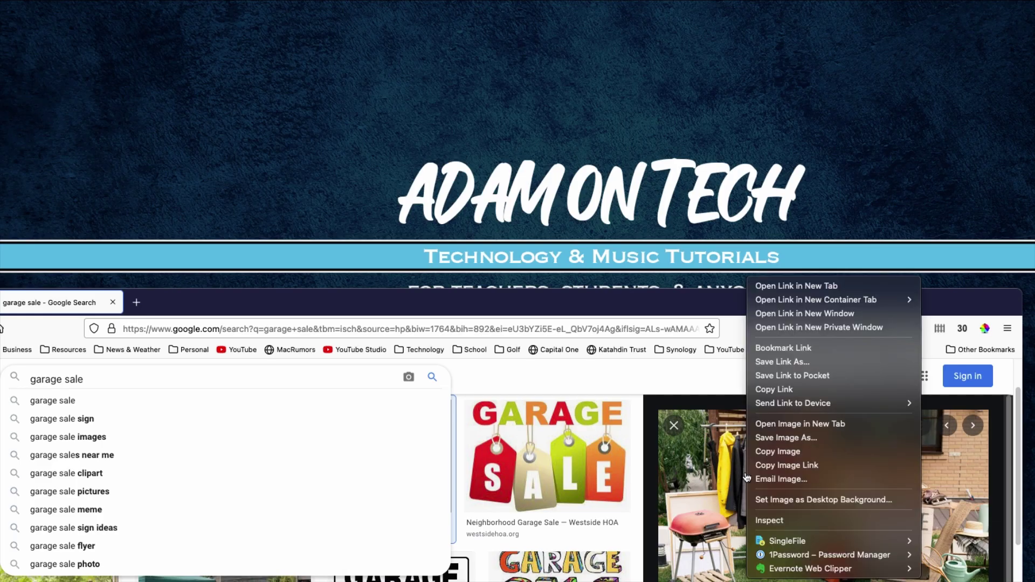
{"action": "right_click", "coordinate": [752, 472]}
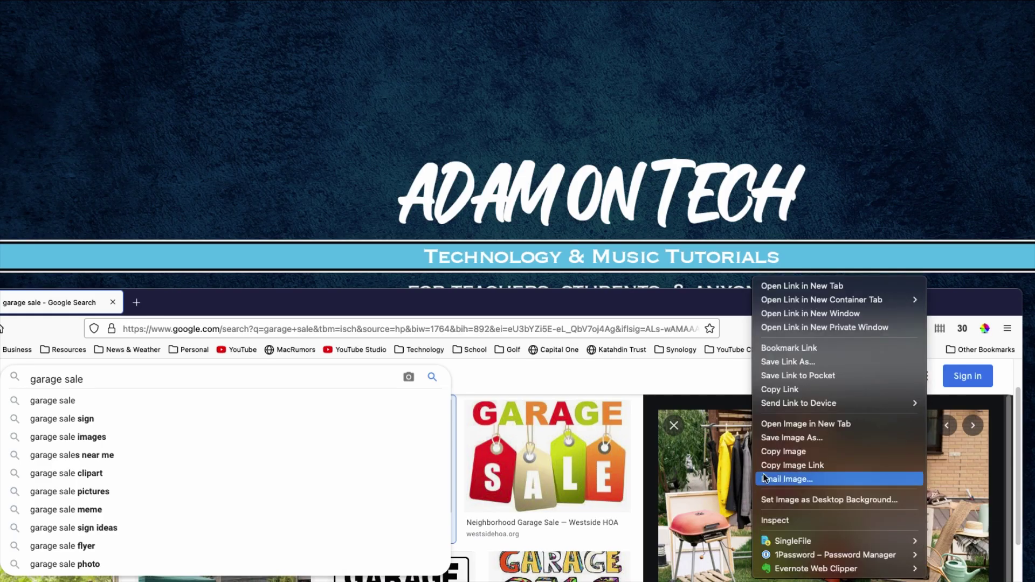
{"action": "left_click", "coordinate": [769, 456]}
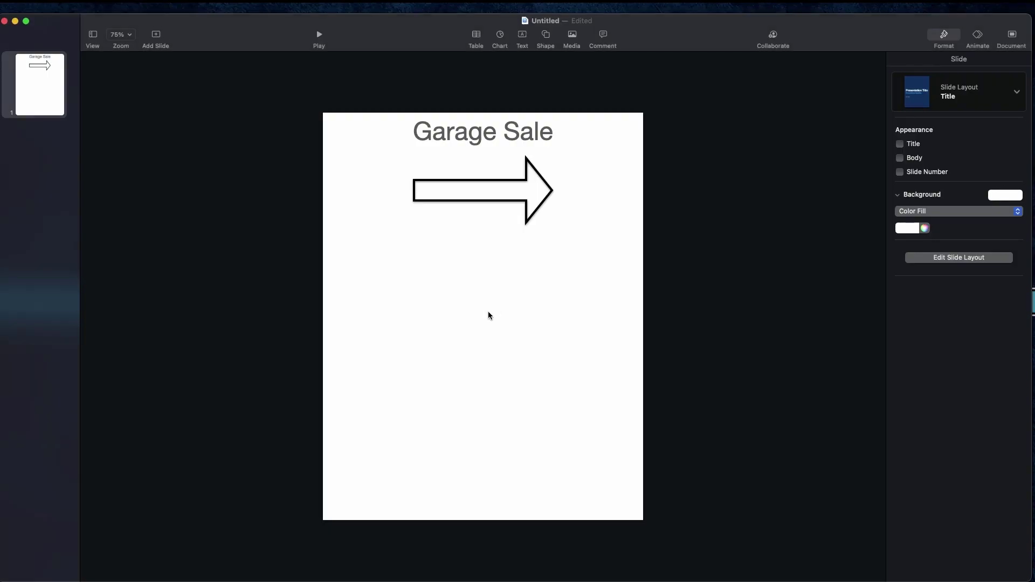
Step: Paste the copied garage sale photo onto the slide and shrink it
{"action": "right_click", "coordinate": [477, 307]}
{"action": "left_click", "coordinate": [493, 334]}
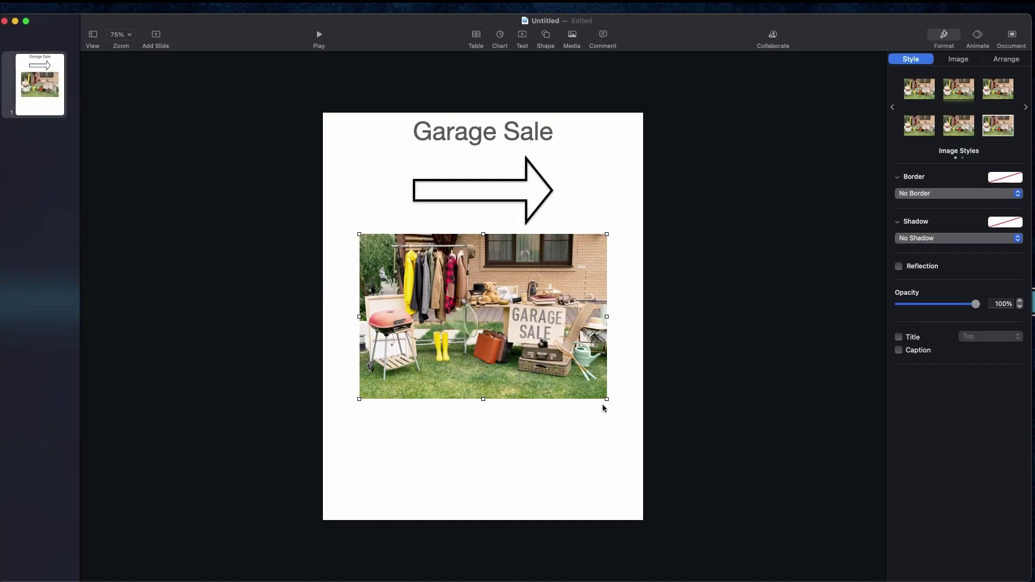
{"action": "left_click_drag", "start_coordinate": [605, 403], "coordinate": [571, 423]}
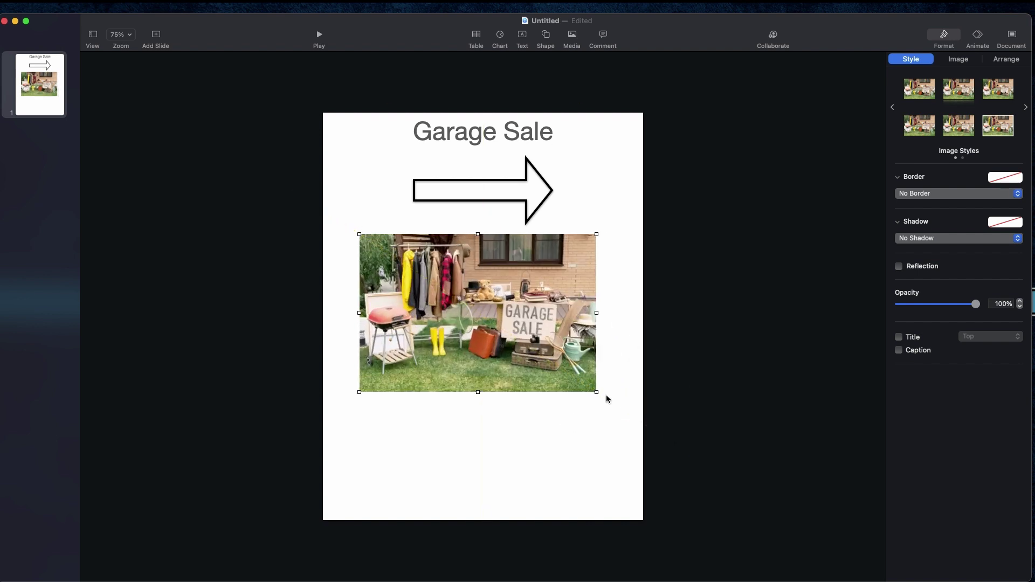
Step: Make the photo smaller still and centre it directly beneath the arrow
{"action": "left_click", "coordinate": [476, 393]}
{"action": "left_click", "coordinate": [476, 386]}
{"action": "left_click_drag", "start_coordinate": [477, 390], "coordinate": [535, 356]}
{"action": "left_click_drag", "start_coordinate": [460, 297], "coordinate": [494, 305]}
{"action": "left_click", "coordinate": [498, 445]}
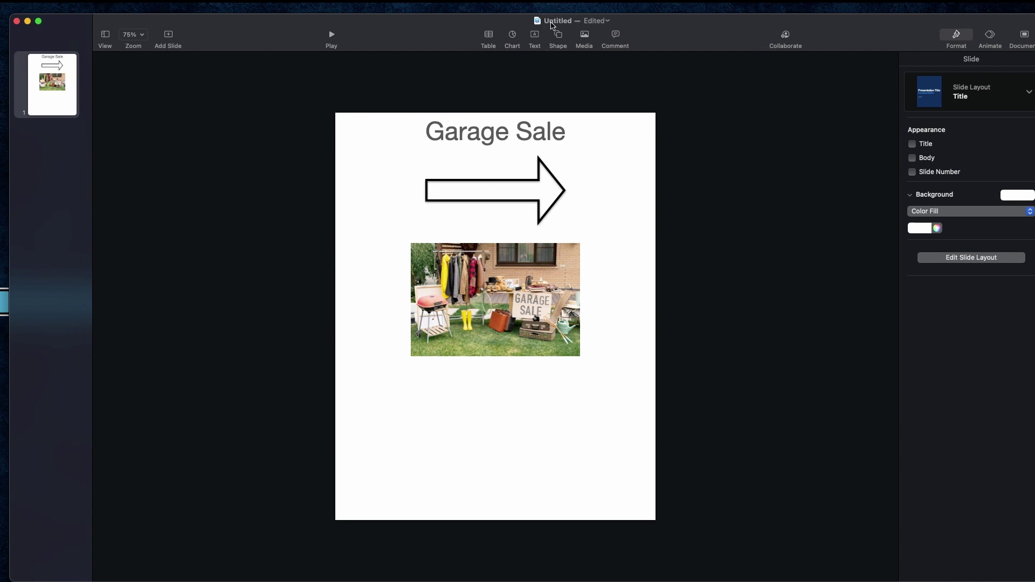
Step: Rename the Untitled presentation to 'Garage Sale Poster' from the window title
{"action": "left_click", "coordinate": [551, 23]}
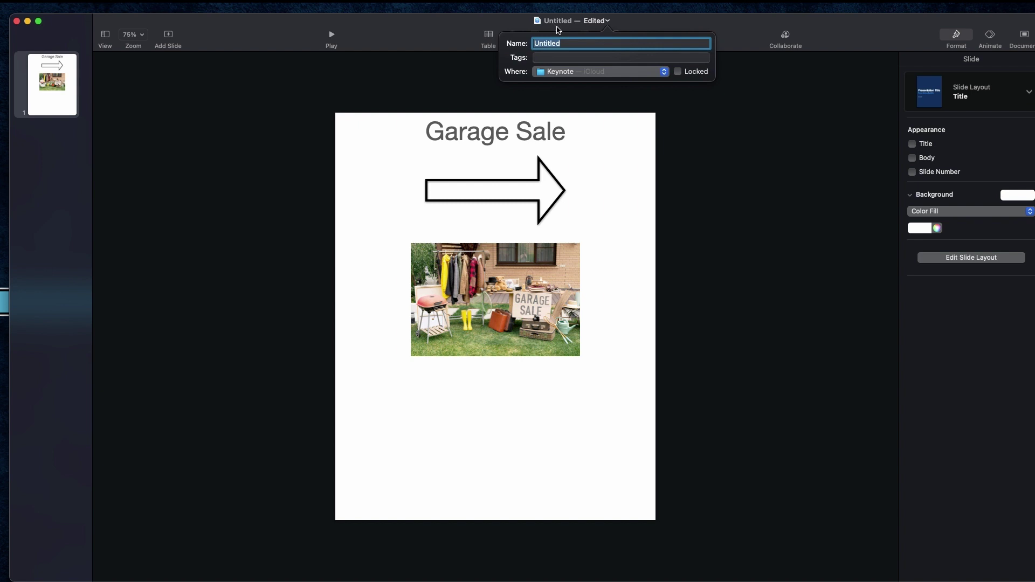
{"action": "type", "text": "Garage Sale Poster"}
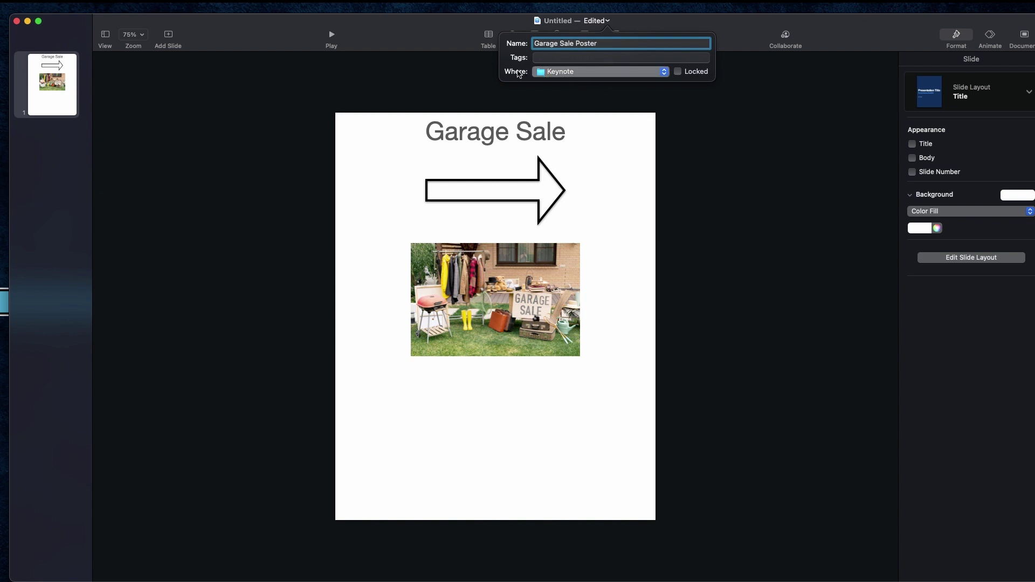
{"action": "key", "text": "Return"}
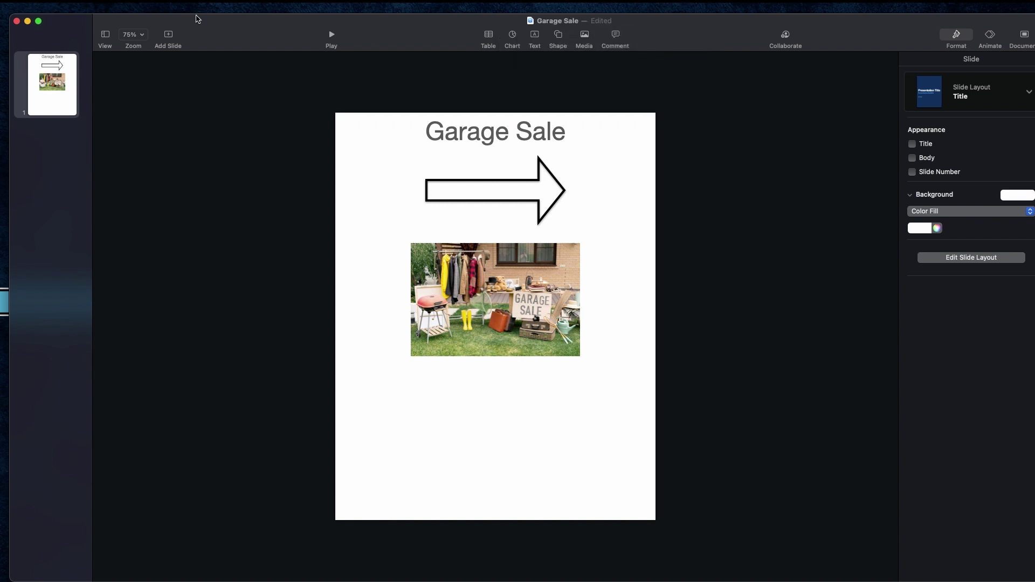
{"action": "left_click", "coordinate": [78, 6]}
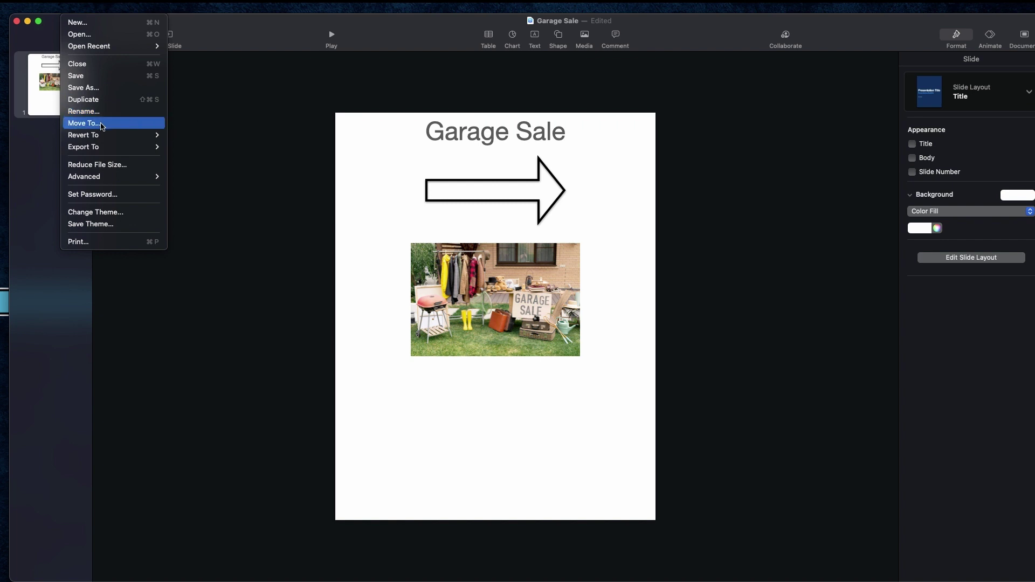
{"action": "mouse_move", "coordinate": [105, 138]}
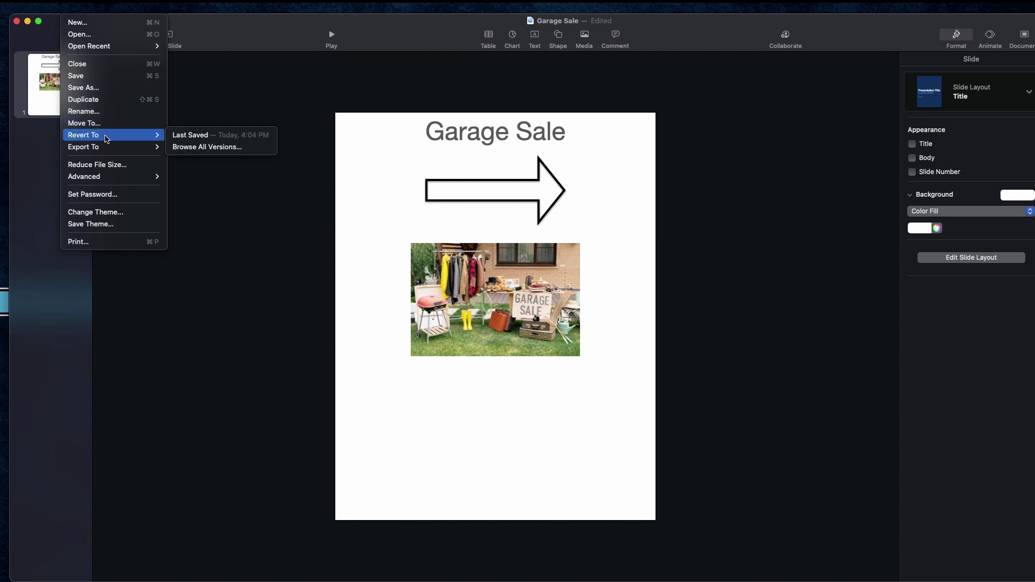
{"action": "left_click", "coordinate": [219, 105]}
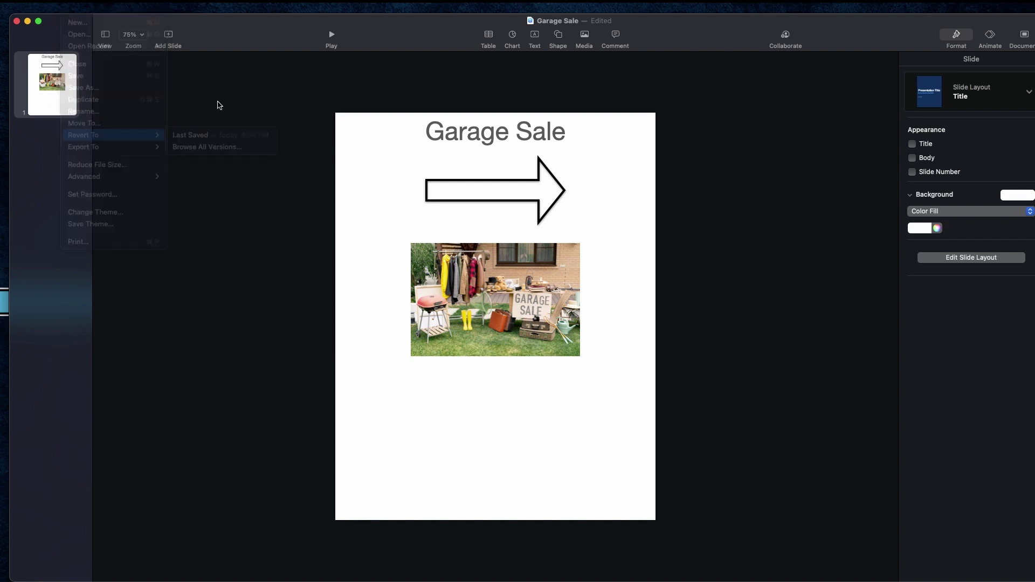